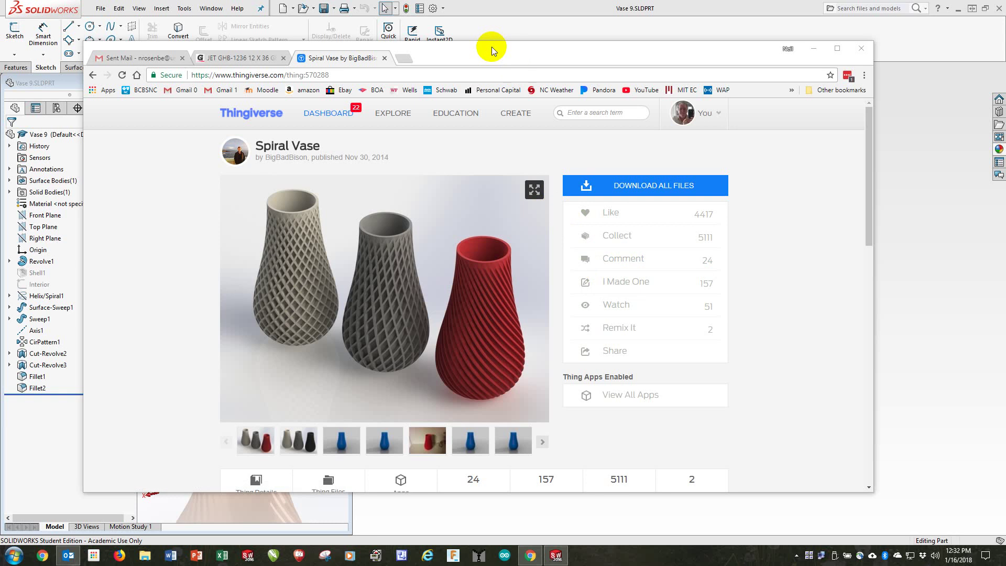
# Step: Examine the finished spiral-ribbed vase model and the Spiral Vase reference page on Thingiverse
pyautogui.click(813, 49)
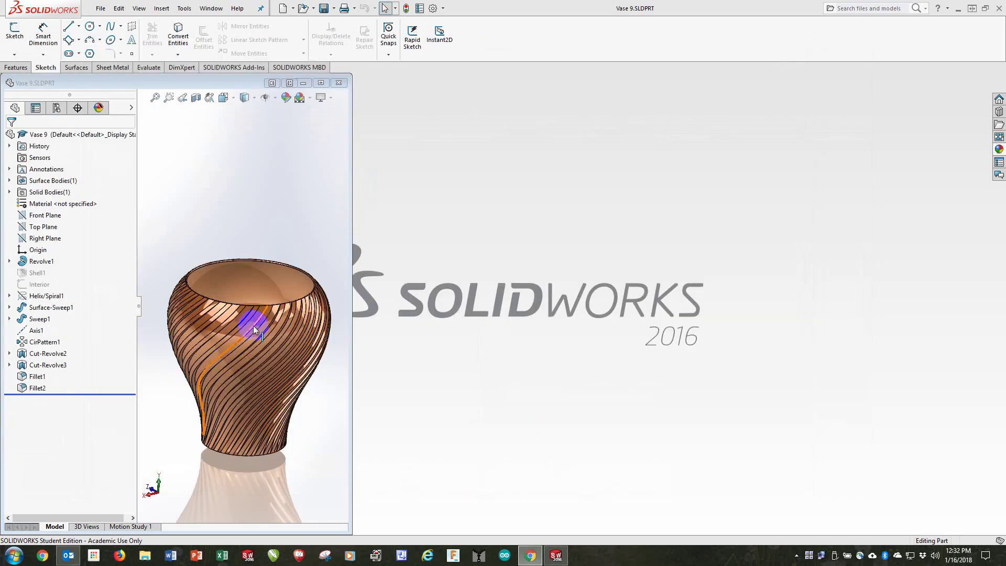
pyautogui.scroll(-5, 315, 315)
pyautogui.scroll(5, 313, 315)
pyautogui.moveTo(262, 308); pyautogui.dragTo(231, 314, button='middle')
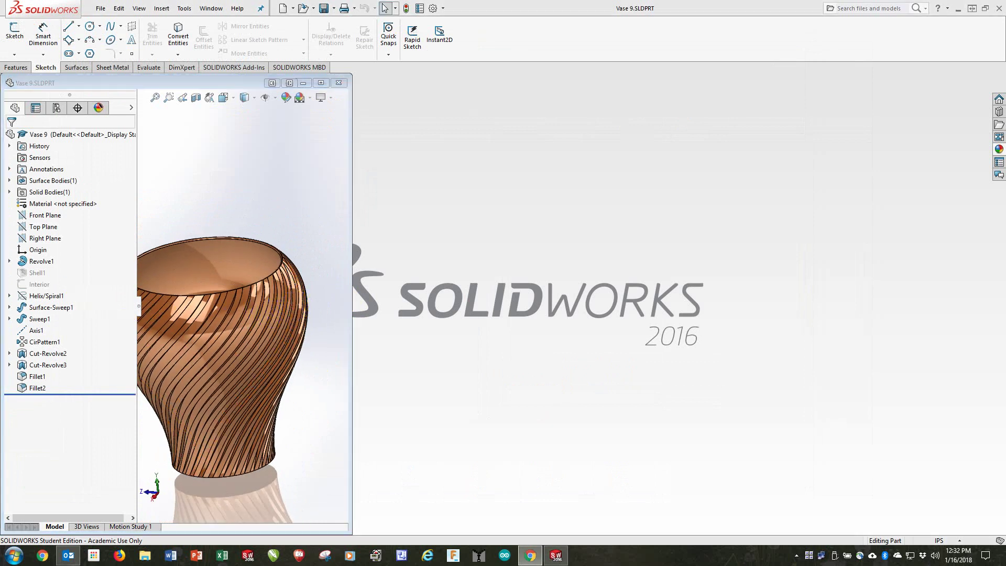
pyautogui.moveTo(0, 79); pyautogui.dragTo(543, 54)
pyautogui.scroll(-4, 553, 279)
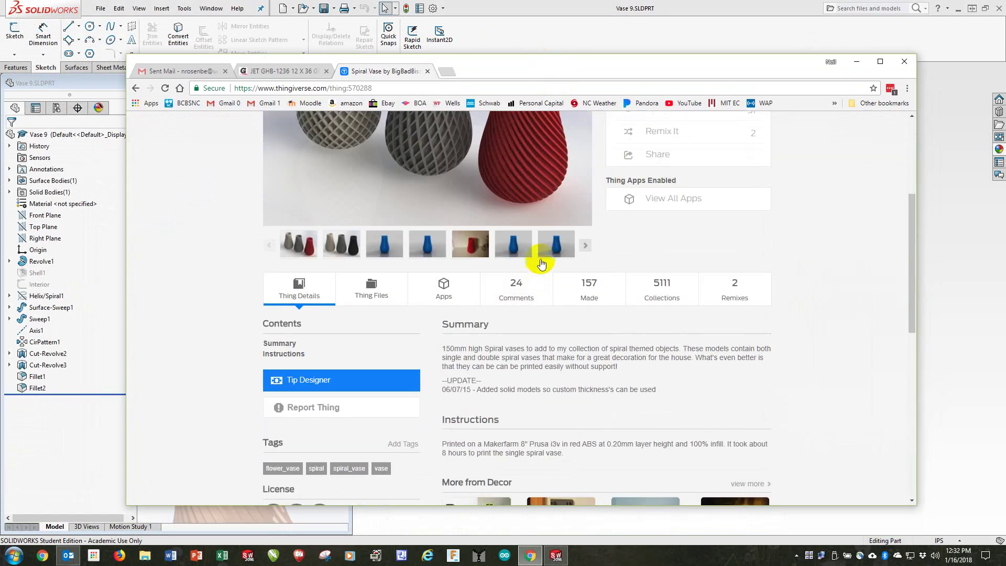
pyautogui.scroll(4, 540, 247)
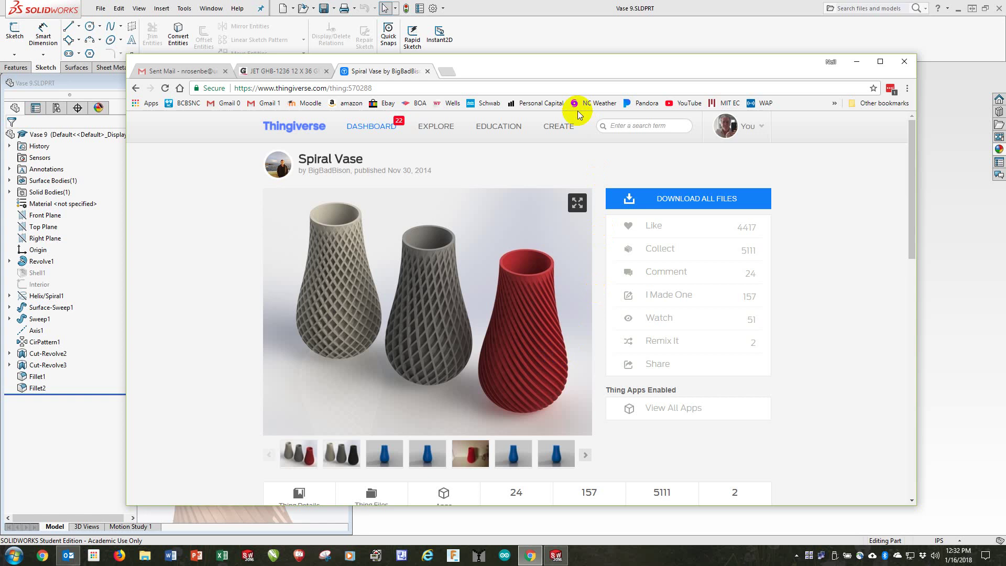
pyautogui.click(503, 57)
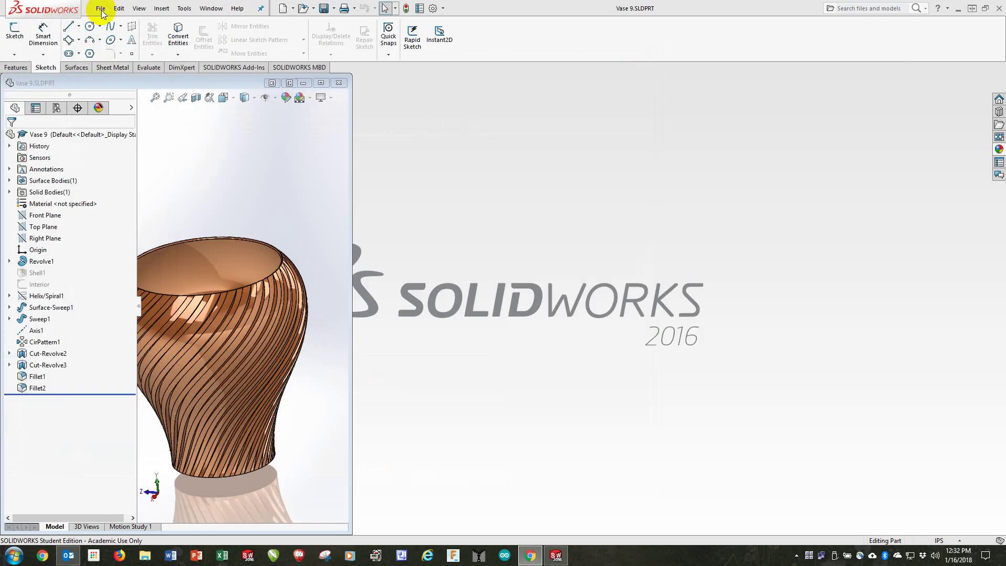
# Step: Create a new part and start a Revolved Boss/Base sketch on the Front Plane
pyautogui.click(100, 8)
pyautogui.click(110, 25)
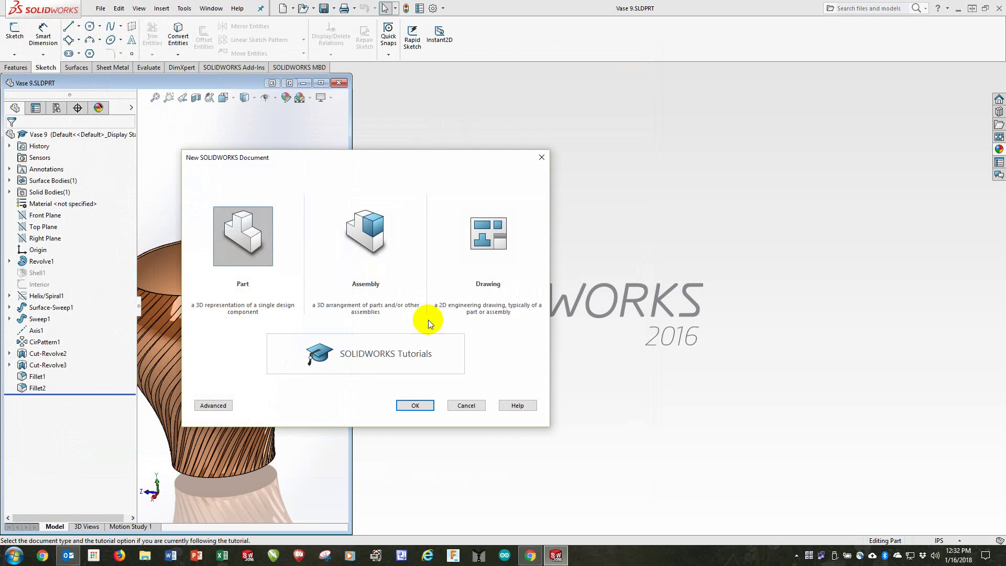
pyautogui.click(416, 405)
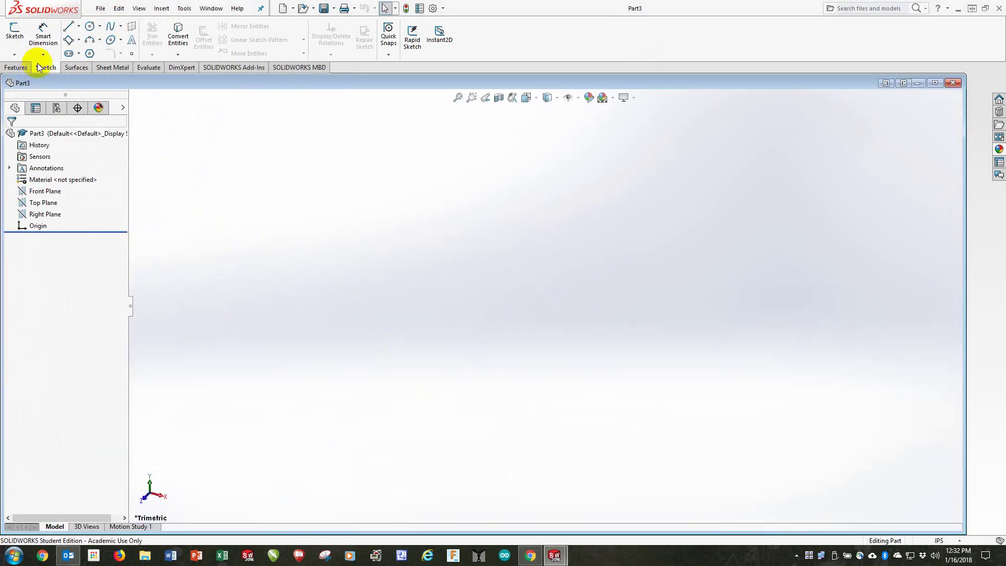
pyautogui.click(16, 67)
pyautogui.click(58, 32)
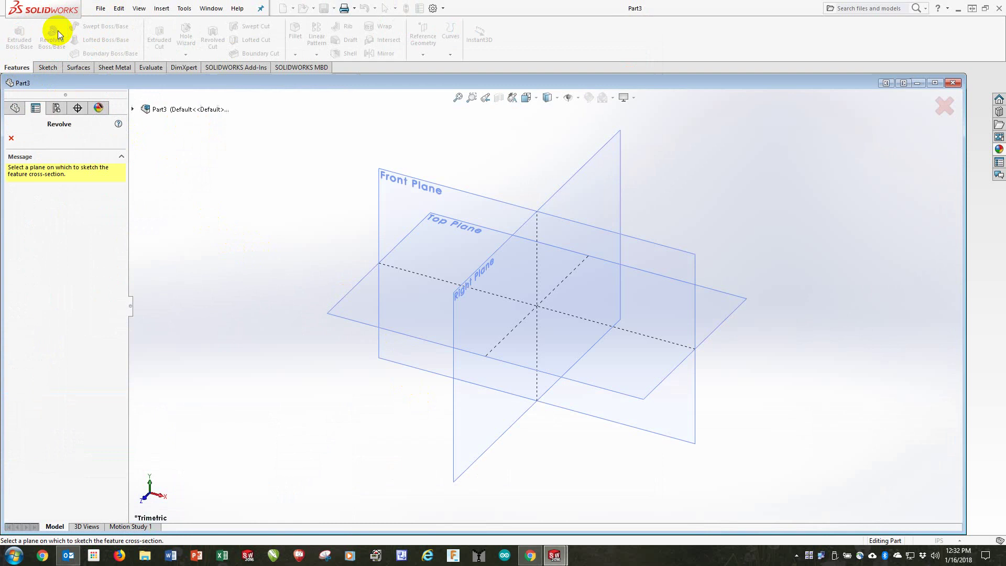
pyautogui.click(454, 189)
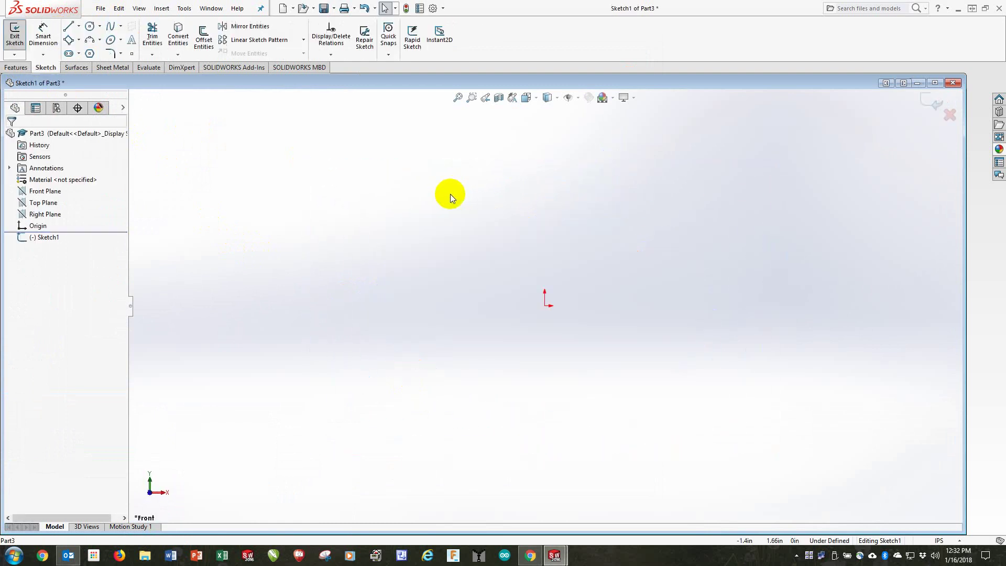
# Step: Draw a vertical line about 1.87 in up from the origin, with horizontal lines about 0.78 in at its upper end and 0.6 in at the origin
pyautogui.click(68, 26)
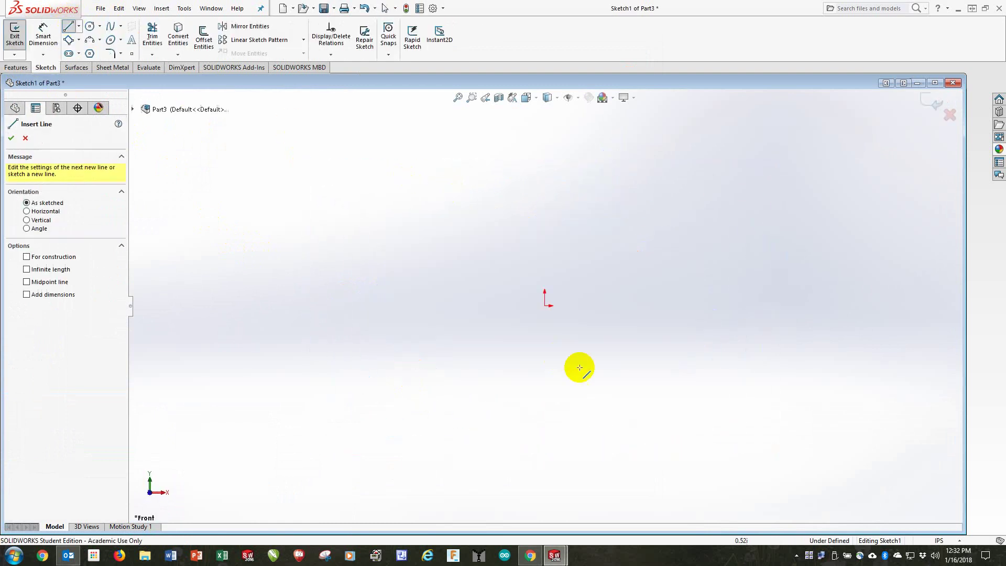
pyautogui.click(544, 305)
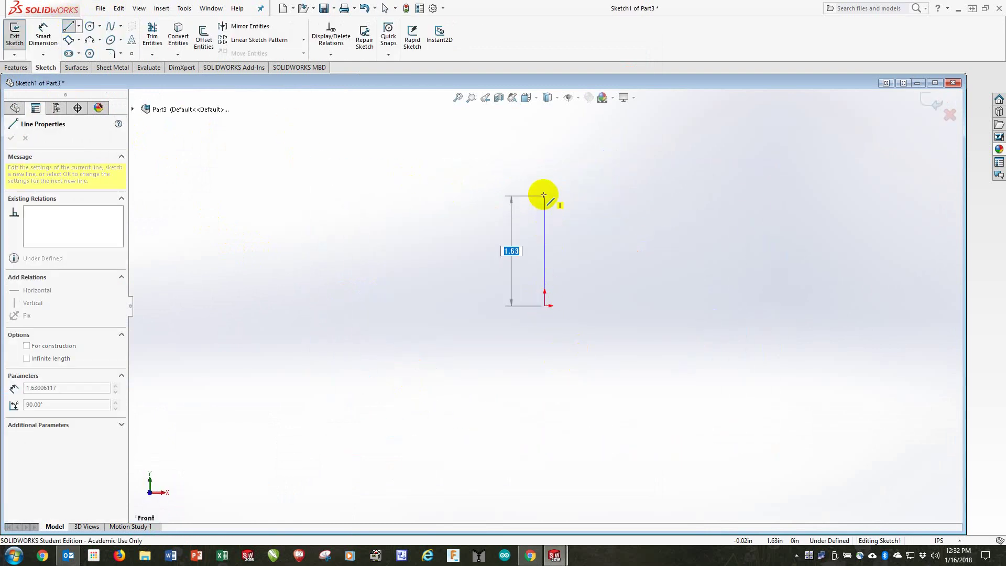
pyautogui.click(544, 179)
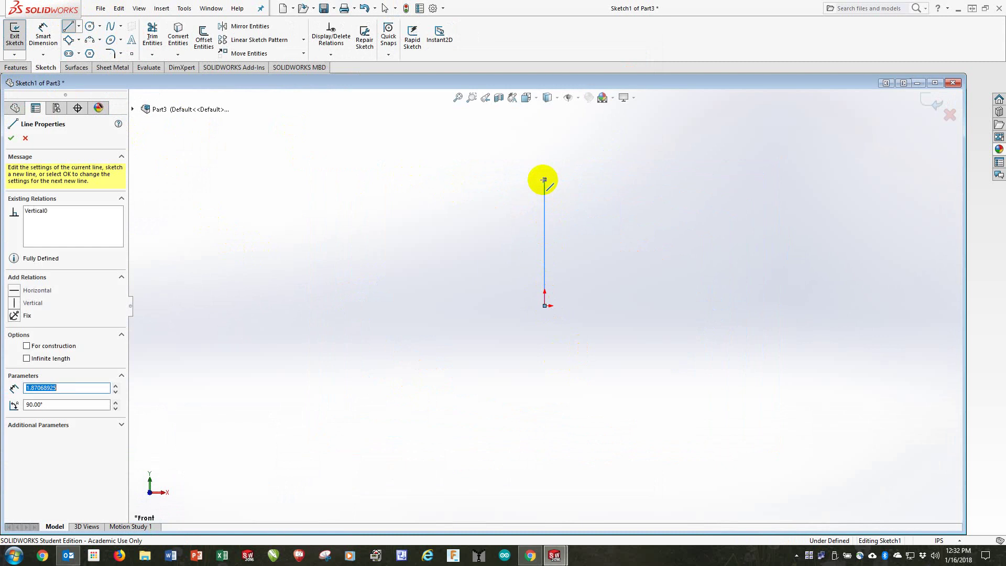
pyautogui.click(597, 180)
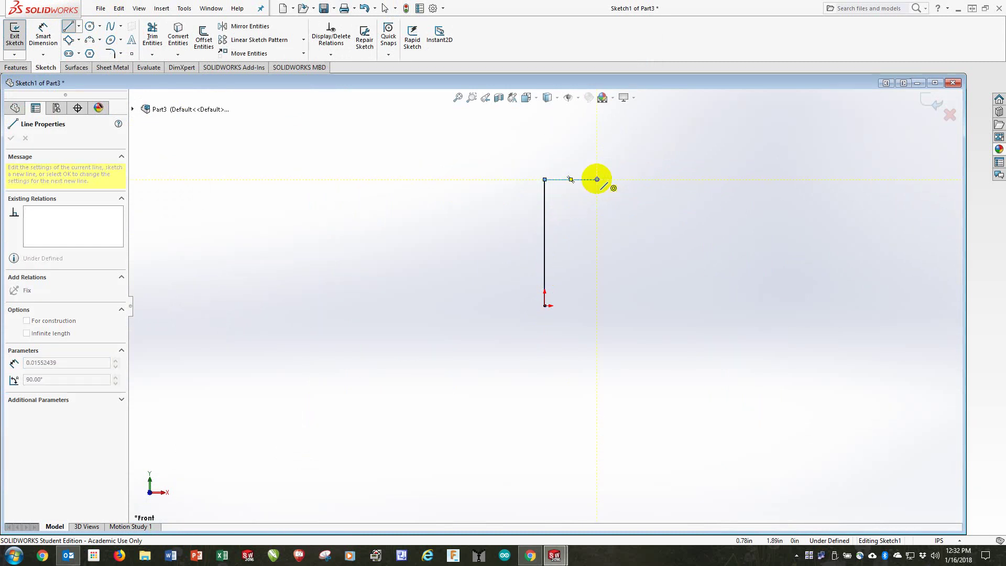
pyautogui.press('Escape')
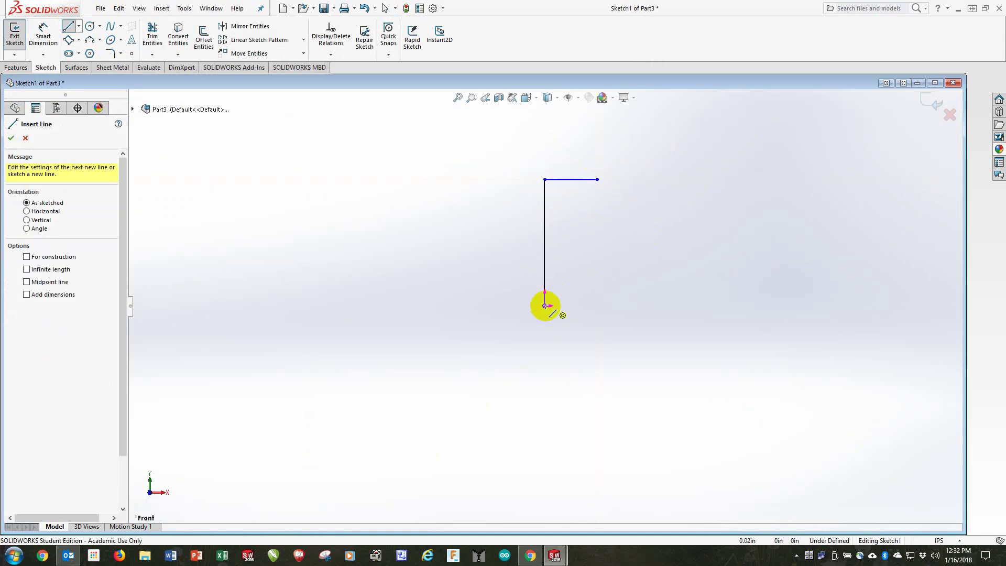
pyautogui.click(545, 306)
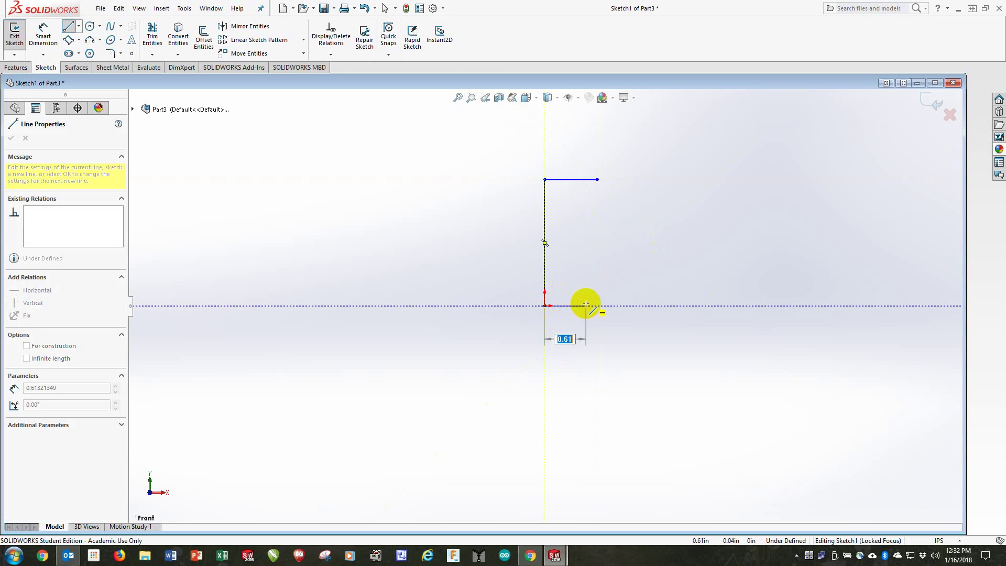
pyautogui.click(587, 306)
pyautogui.press('Escape')
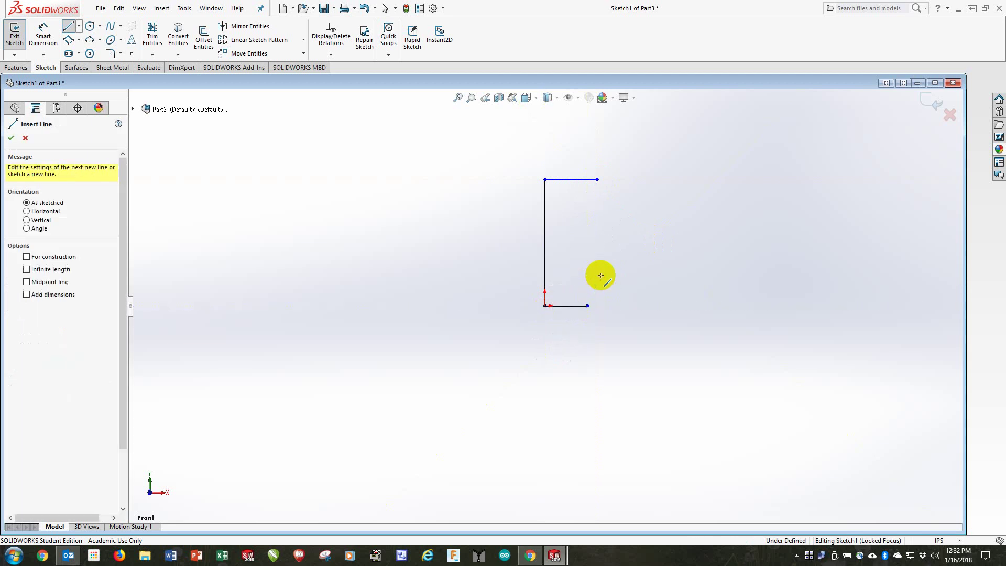
# Step: Close the profile with a four-point S-shaped spline between the horizontal lines' free ends, and pull its upper inner point slightly toward the vertical line
pyautogui.click(111, 26)
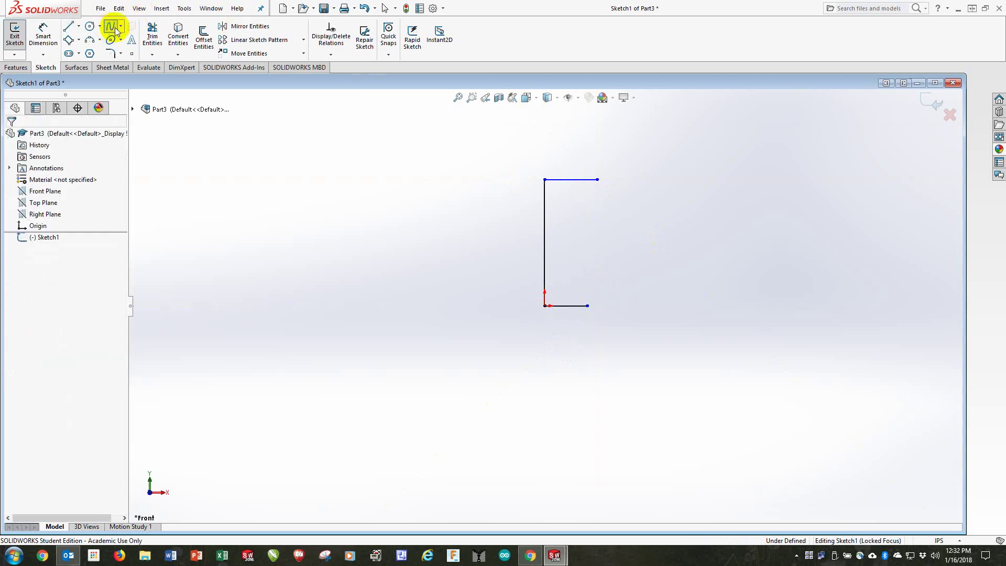
pyautogui.click(597, 180)
pyautogui.click(620, 226)
pyautogui.click(587, 273)
pyautogui.click(587, 306)
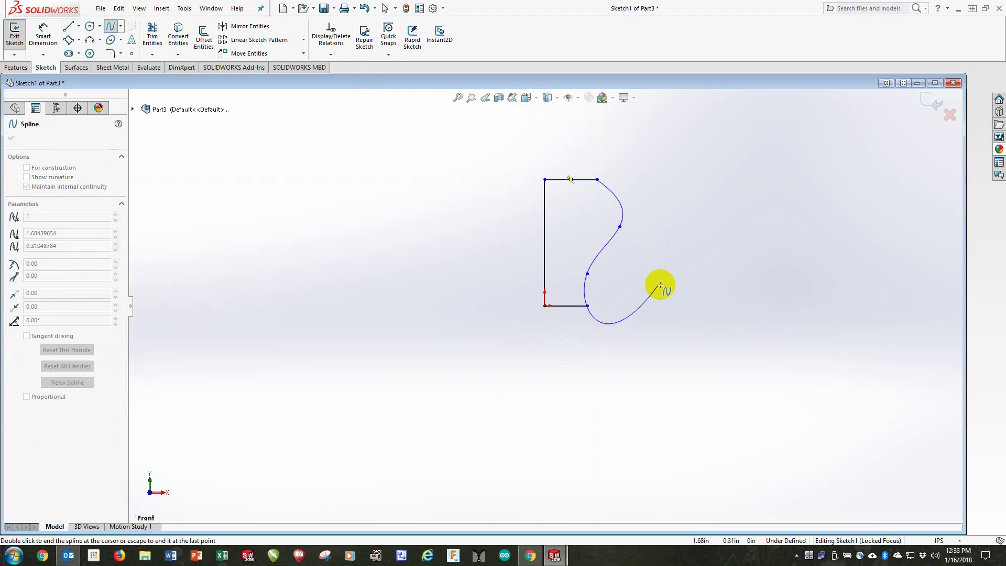
pyautogui.press('Escape')
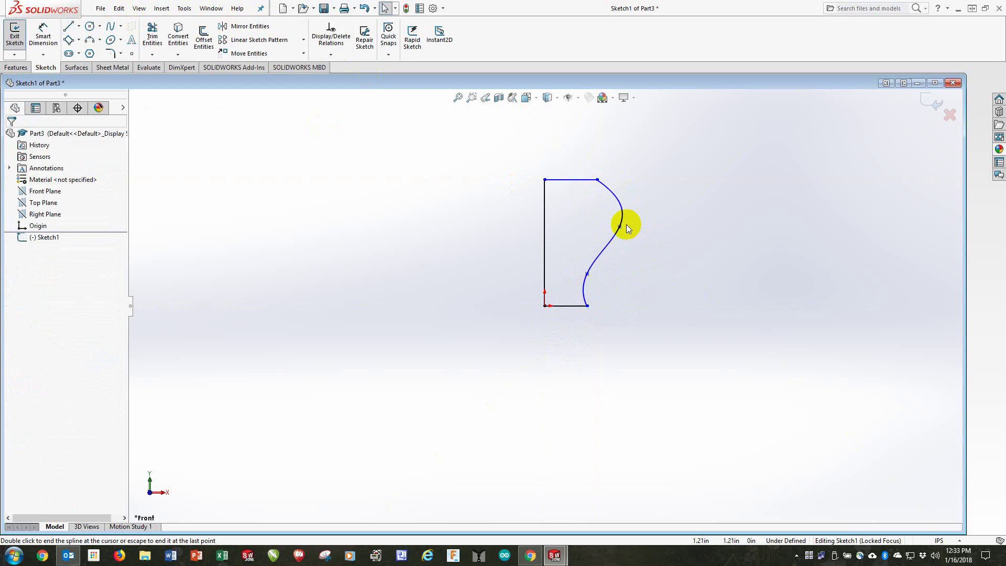
pyautogui.moveTo(620, 226); pyautogui.dragTo(612, 227)
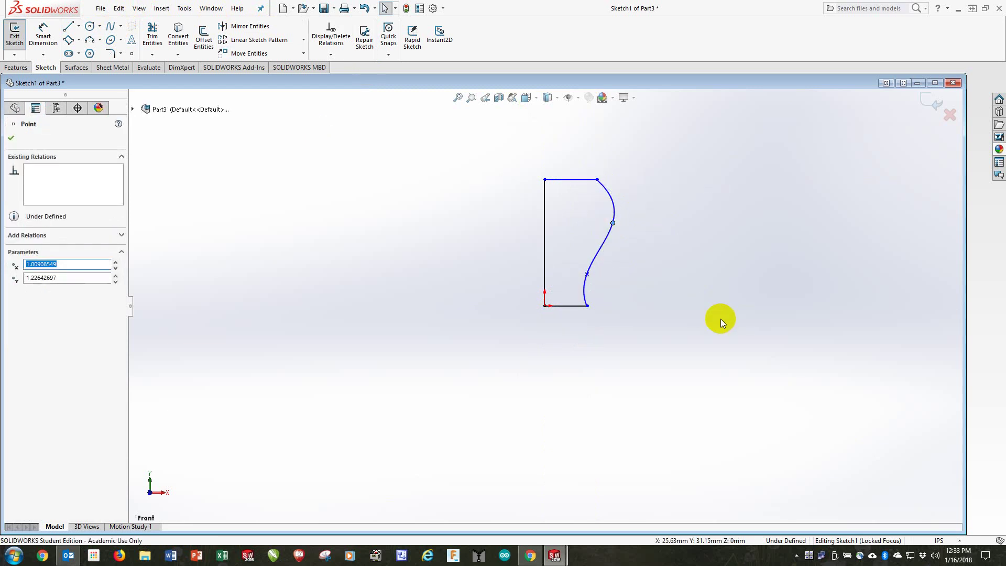
pyautogui.click(649, 282)
pyautogui.press('d')
pyautogui.click(613, 223)
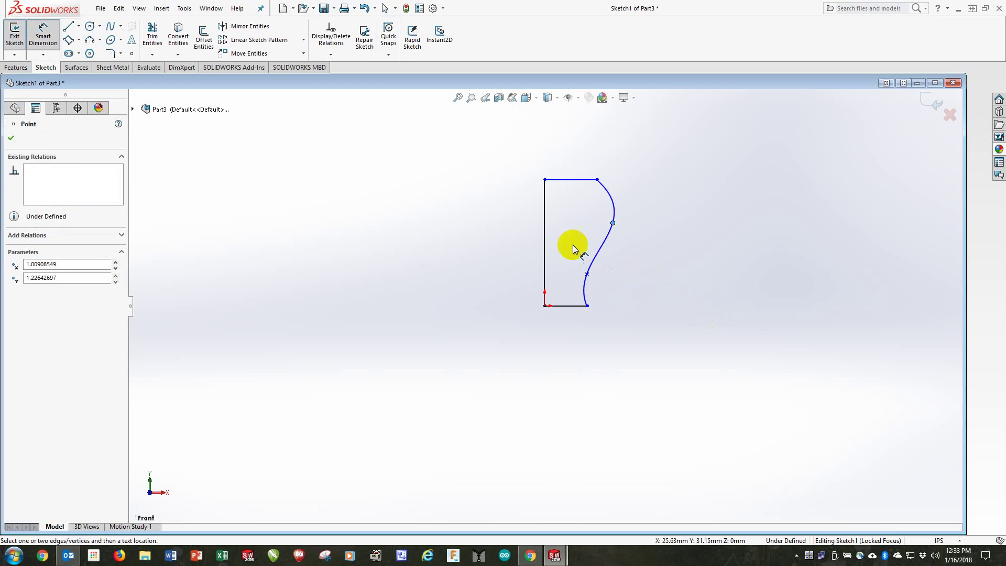
pyautogui.click(545, 225)
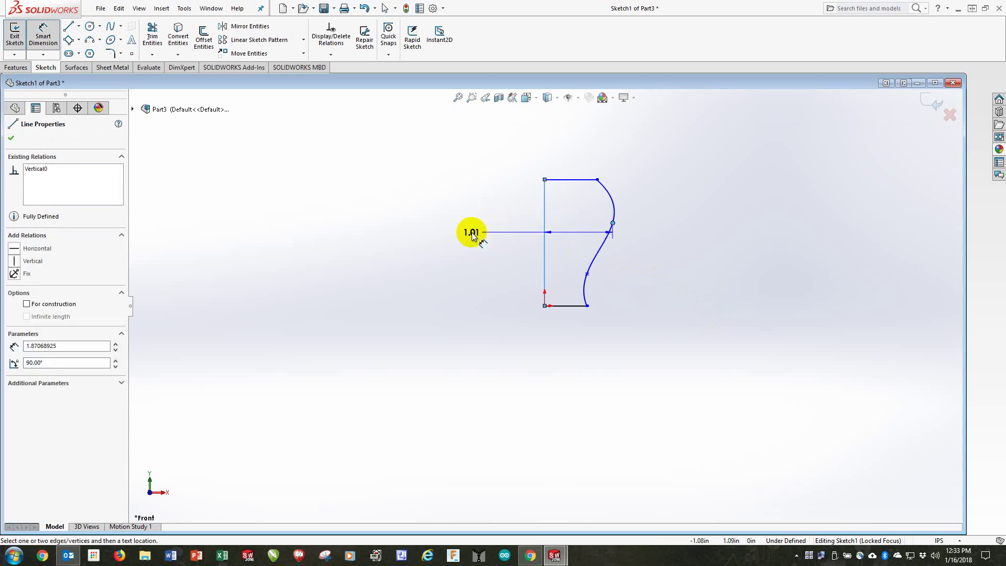
pyautogui.press('Escape')
pyautogui.press('Escape')
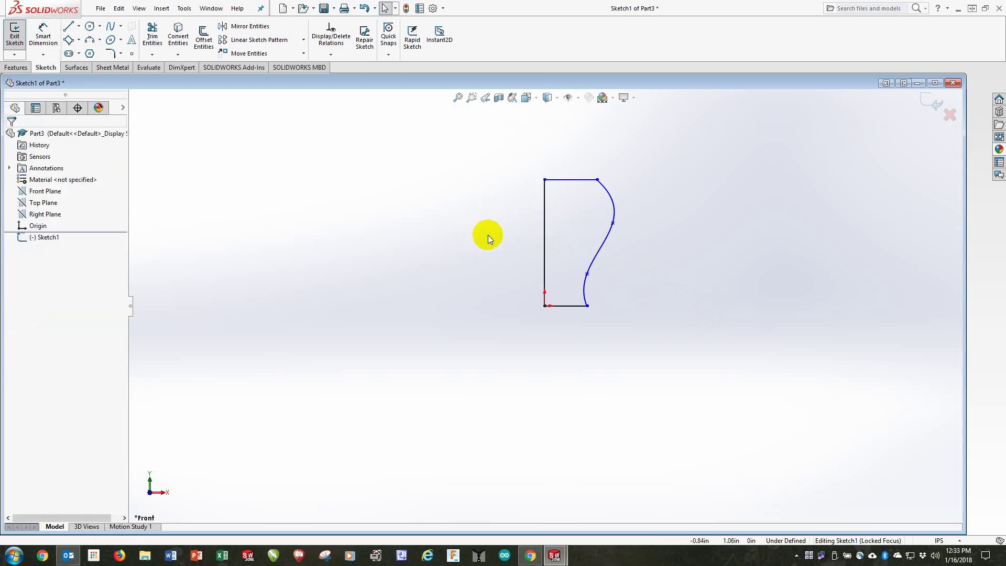
# Step: Dimension the profile's vertical line to 6 in
pyautogui.click(545, 225)
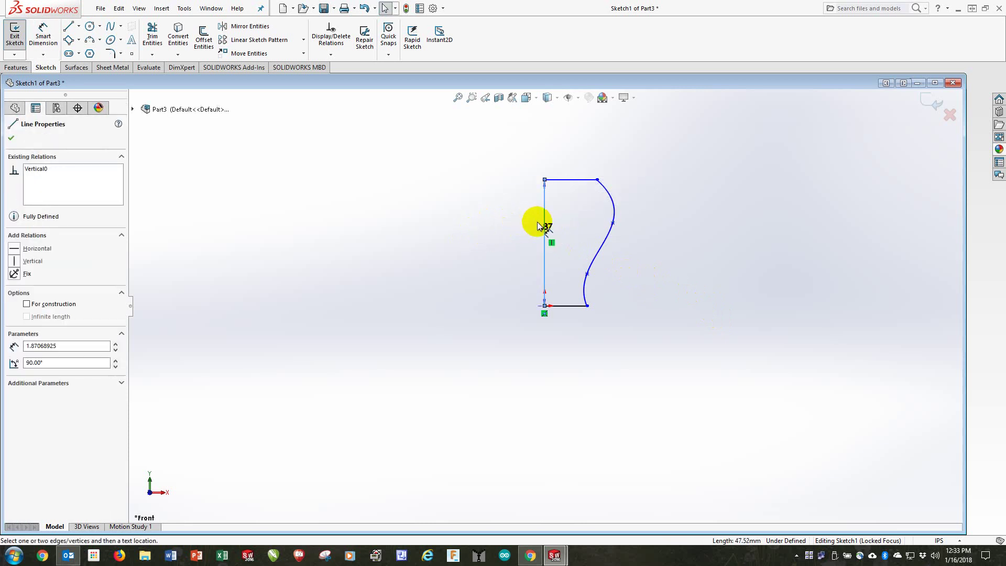
pyautogui.press('d')
pyautogui.click(492, 240)
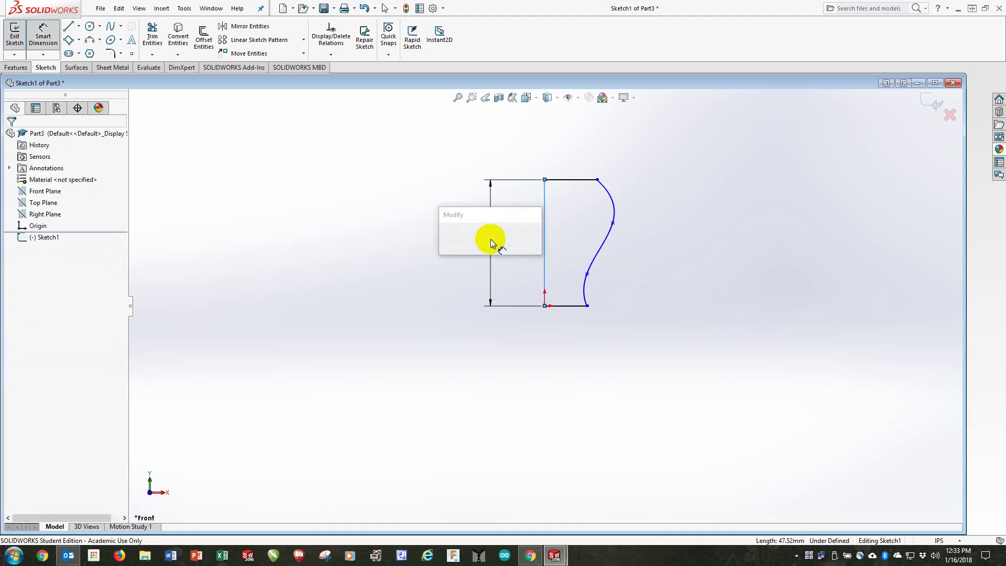
pyautogui.write('6')
pyautogui.press('Return')
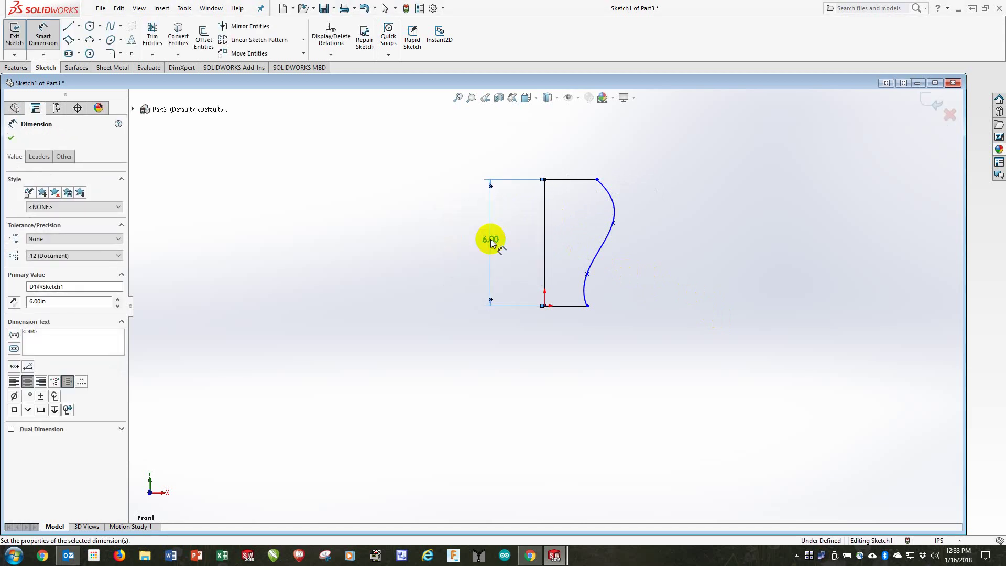
# Step: Finish the sketch and revolve the profile 360° about its vertical line to form the solid vase body
pyautogui.click(933, 105)
pyautogui.press('r')
pyautogui.click(523, 232)
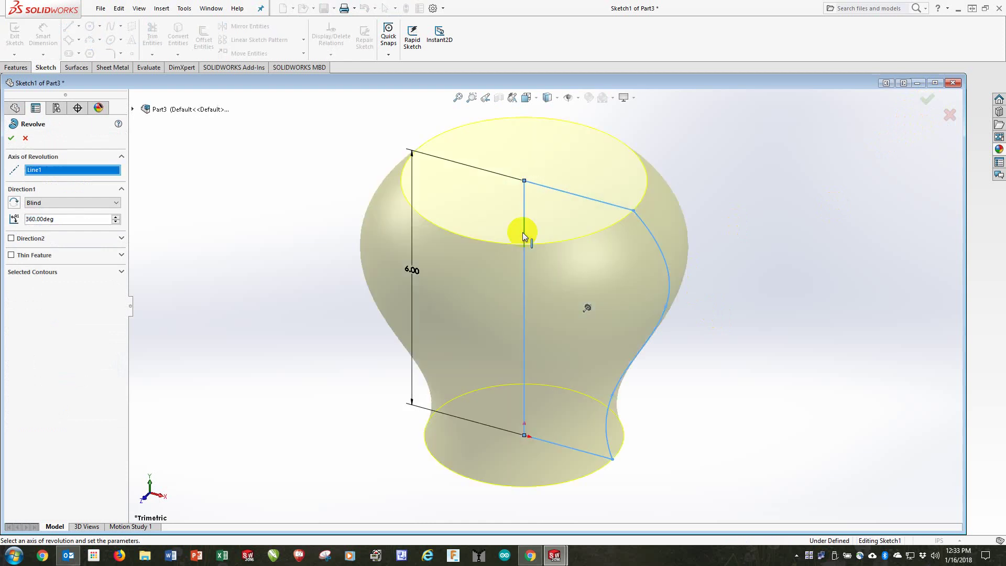
pyautogui.click(927, 100)
pyautogui.moveTo(656, 383)
pyautogui.mouseDown(button='middle')
pyautogui.moveTo(670, 348)
pyautogui.moveTo(725, 299)
pyautogui.moveTo(704, 335)
pyautogui.moveTo(693, 389)
pyautogui.mouseUp(button='middle')
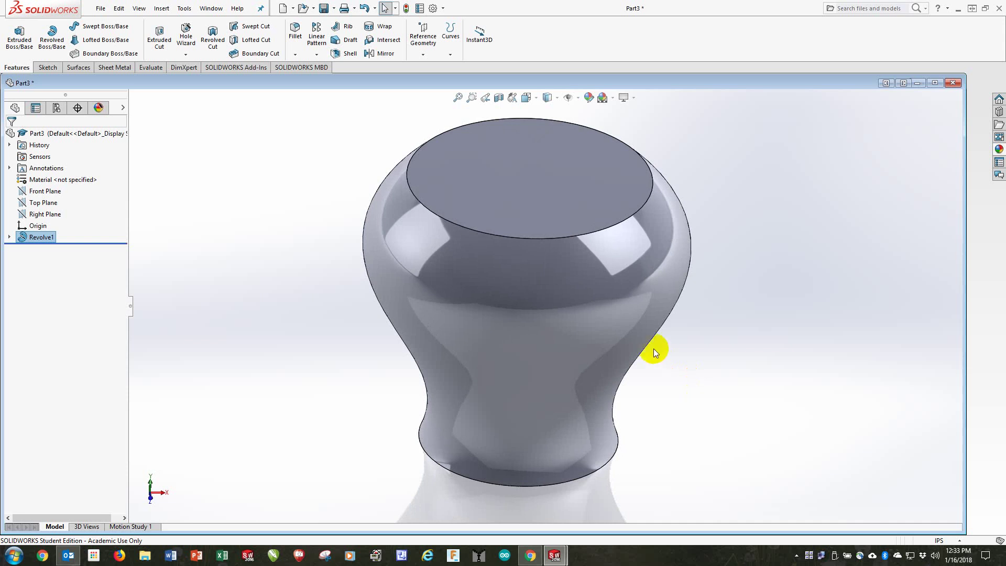
# Step: Shell the vase body to a thickness of 0.20 in, removing its flat upper face
pyautogui.click(350, 54)
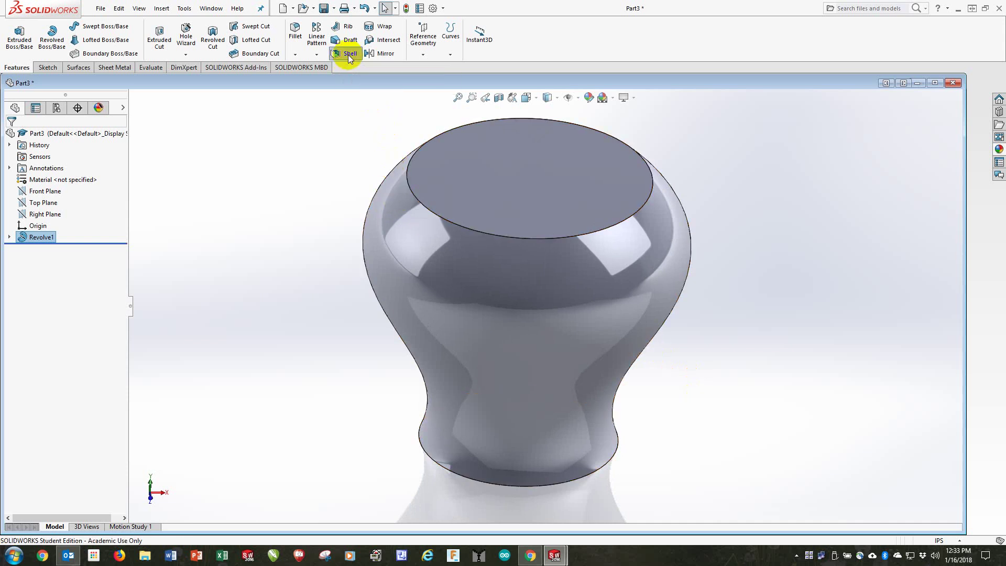
pyautogui.click(596, 177)
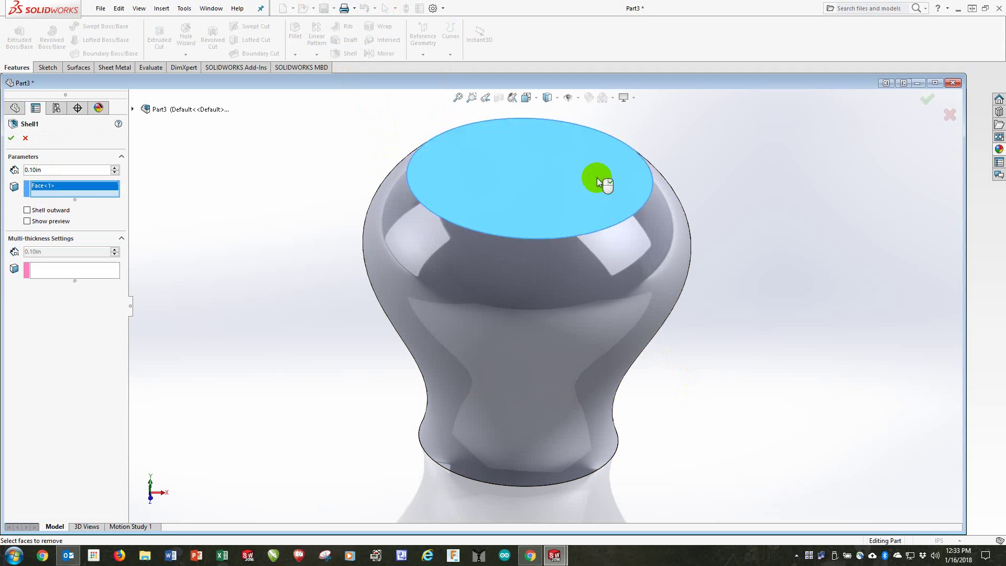
pyautogui.doubleClick(57, 171)
pyautogui.scroll(1, 57, 170)
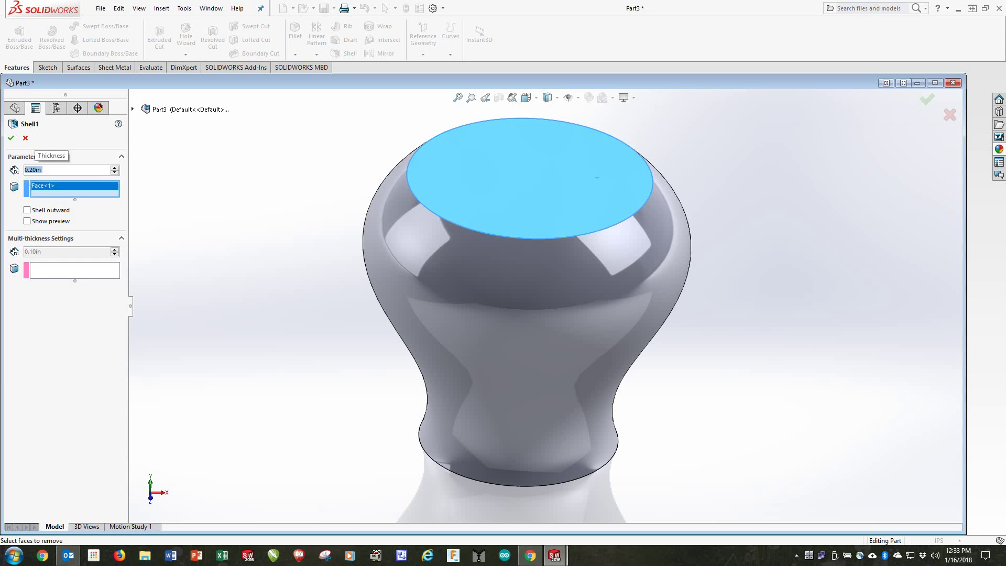
pyautogui.click(11, 137)
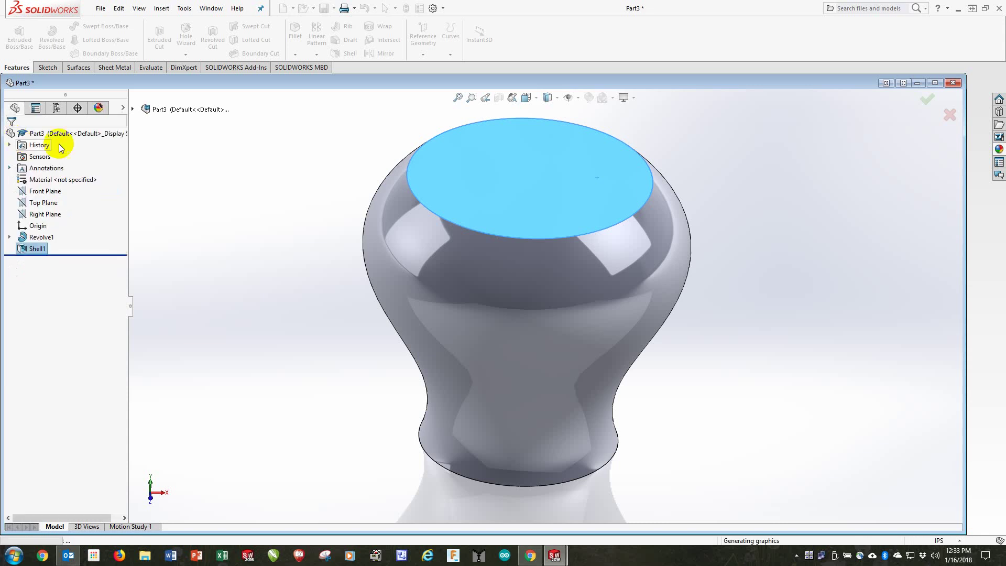
pyautogui.moveTo(666, 314); pyautogui.dragTo(625, 322, button='middle')
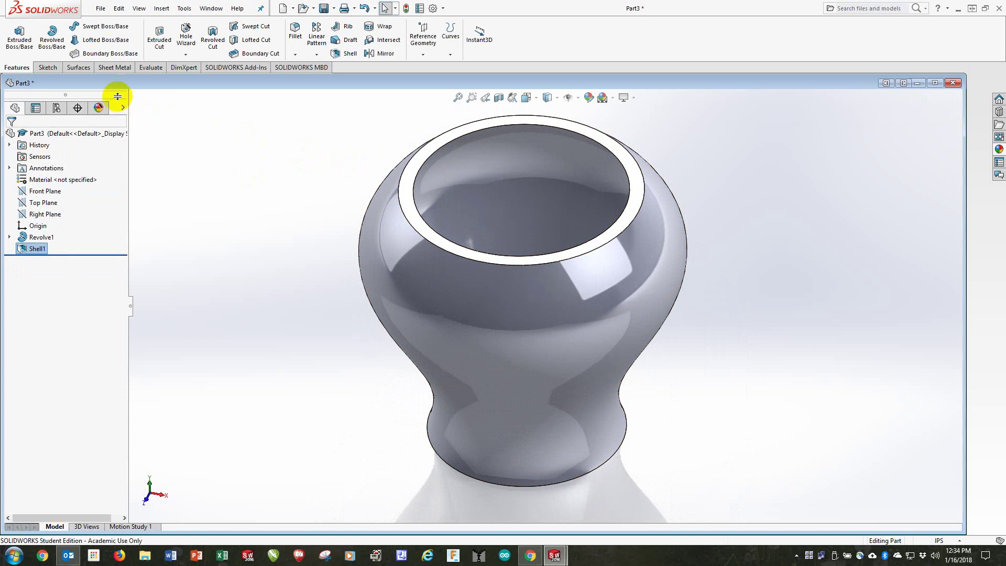
# Step: Start a sketch on the Front Plane and section the vase view along the Front Plane
pyautogui.click(47, 67)
pyautogui.click(18, 37)
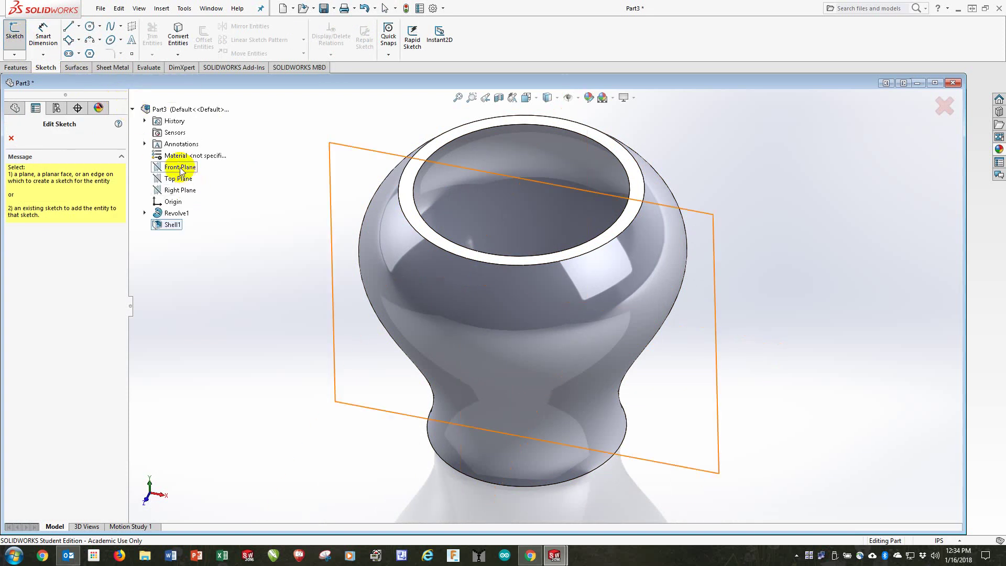
pyautogui.click(180, 166)
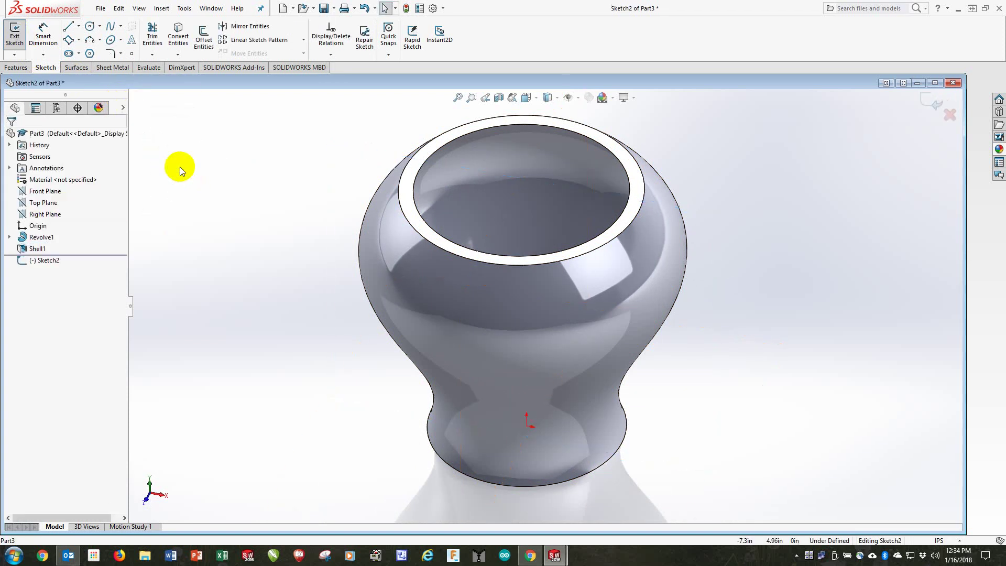
pyautogui.click(499, 97)
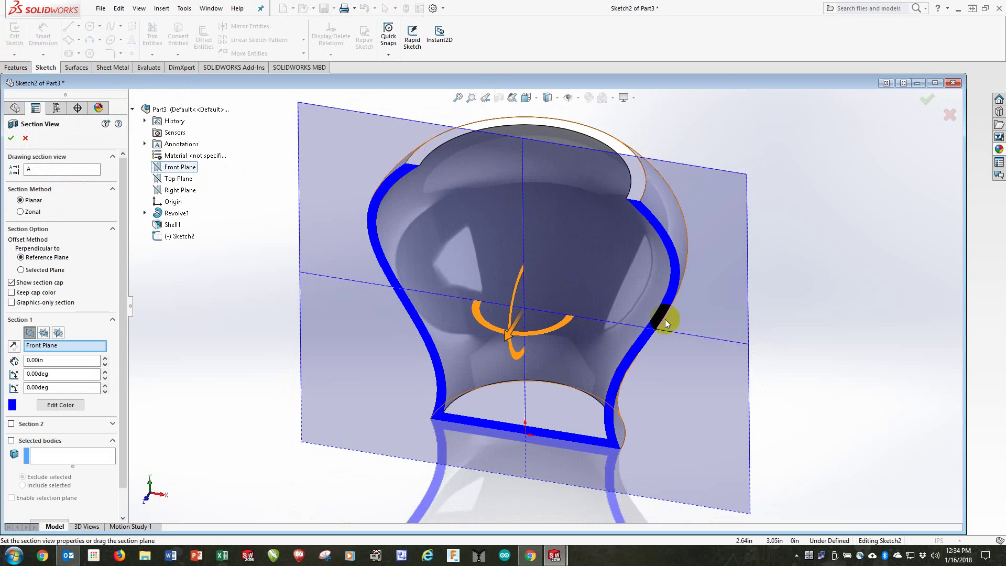
pyautogui.click(14, 138)
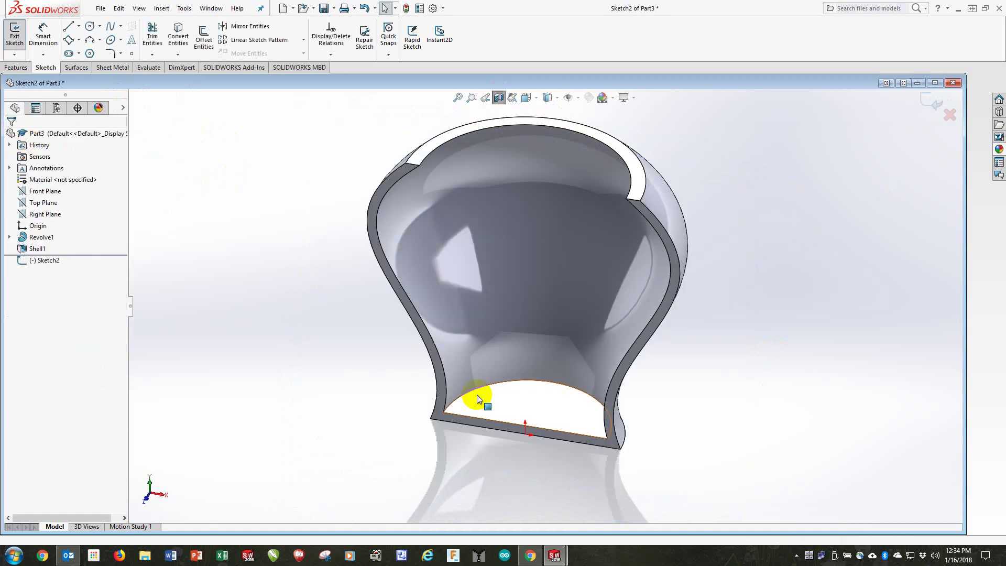
# Step: Create an intersection curve between the sketch plane and the vase's curved inner face
pyautogui.scroll(-3, 506, 367)
pyautogui.moveTo(505, 367); pyautogui.dragTo(514, 328, button='middle')
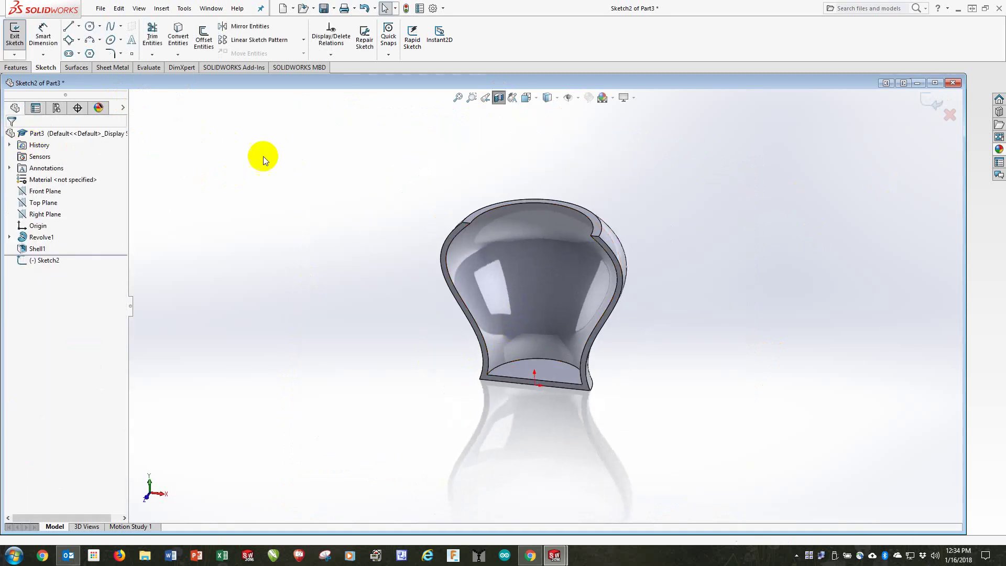
pyautogui.click(178, 55)
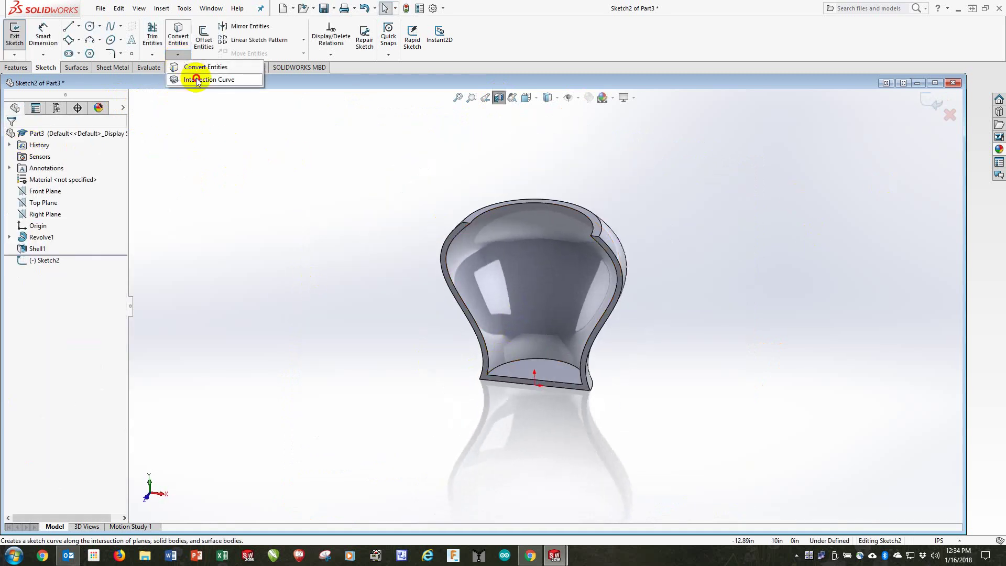
pyautogui.click(215, 73)
pyautogui.click(483, 274)
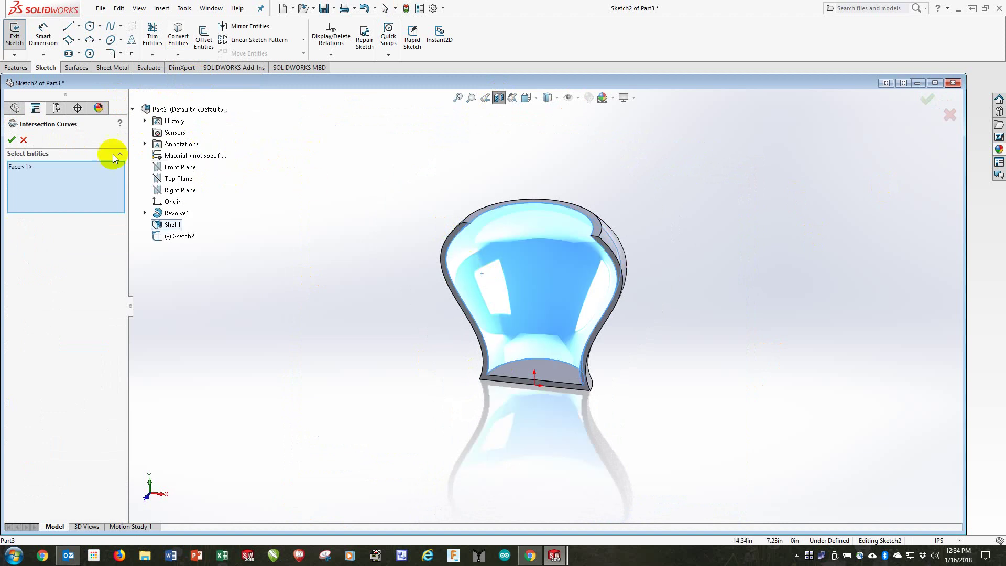
pyautogui.click(12, 141)
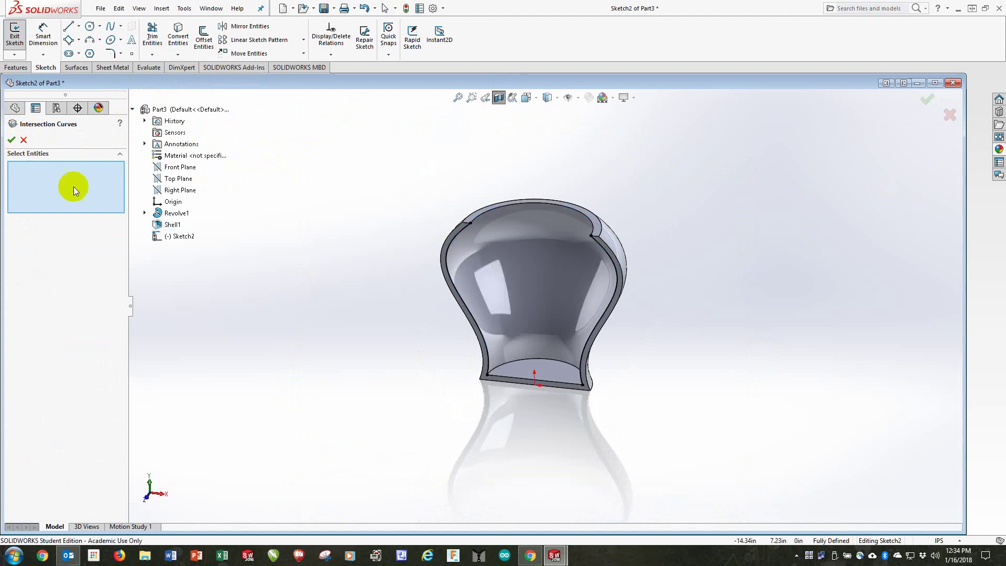
pyautogui.click(11, 139)
# Step: Close one half of the interior profile with a horizontal line to the centre axis, a 5.80 in vertical line to the inner floor, and a floor line to the curve
pyautogui.click(70, 27)
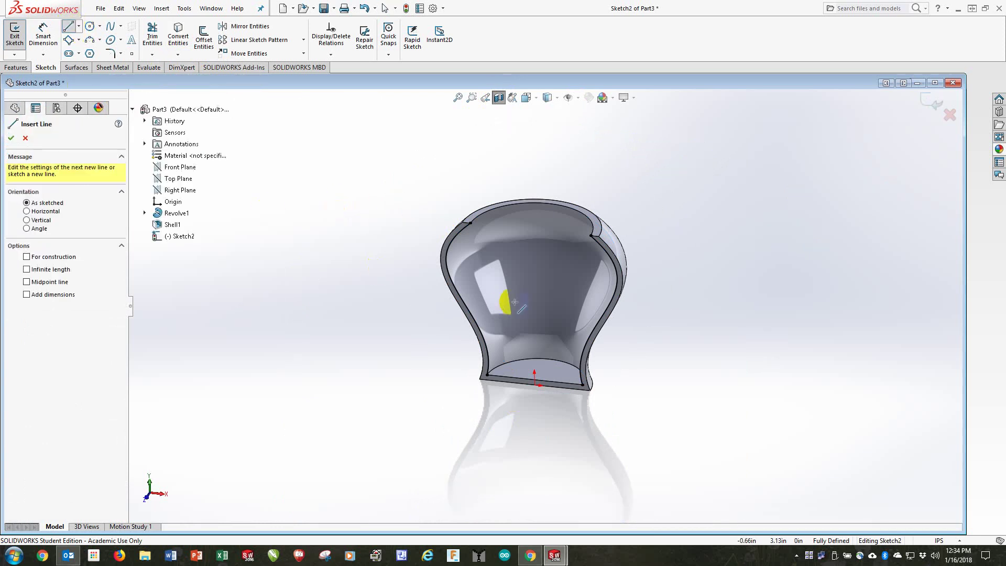
pyautogui.scroll(-4, 508, 294)
pyautogui.click(430, 162)
pyautogui.click(442, 164)
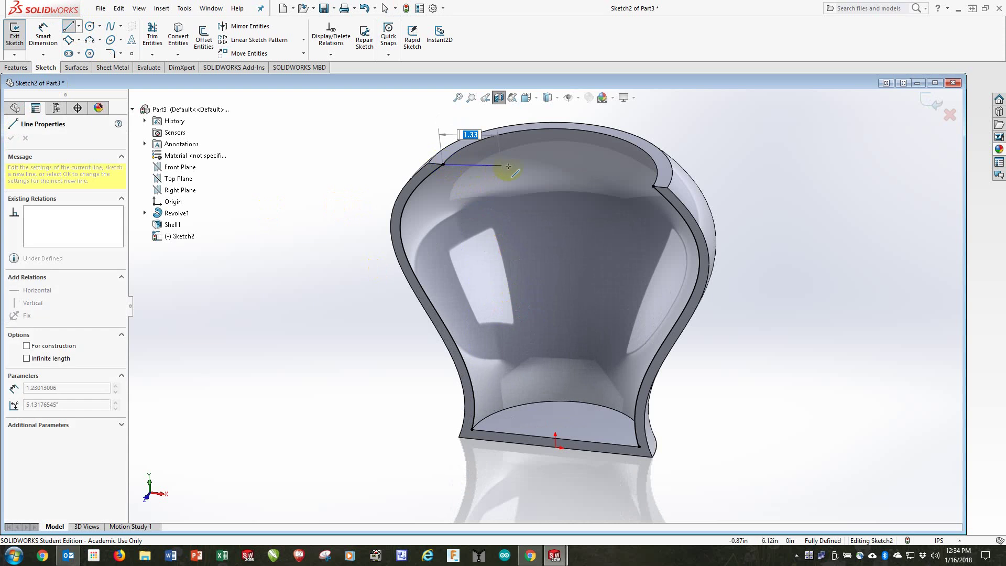
pyautogui.click(547, 176)
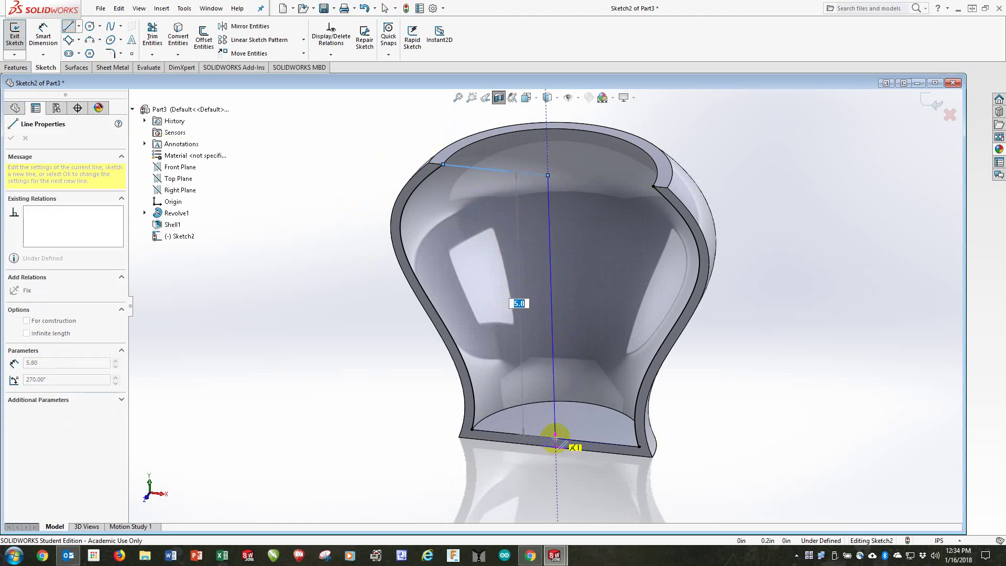
pyautogui.scroll(-2, 555, 437)
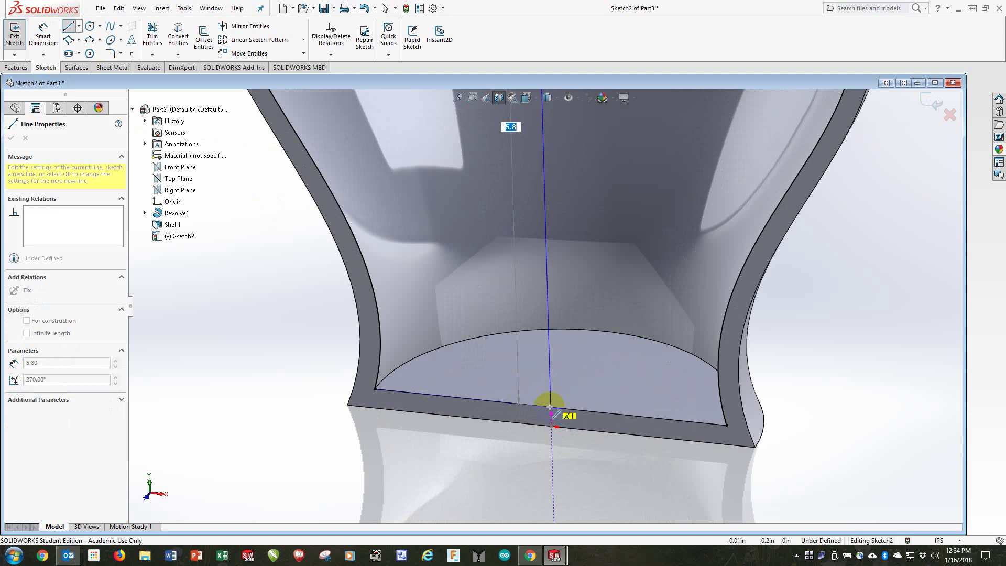
pyautogui.click(549, 408)
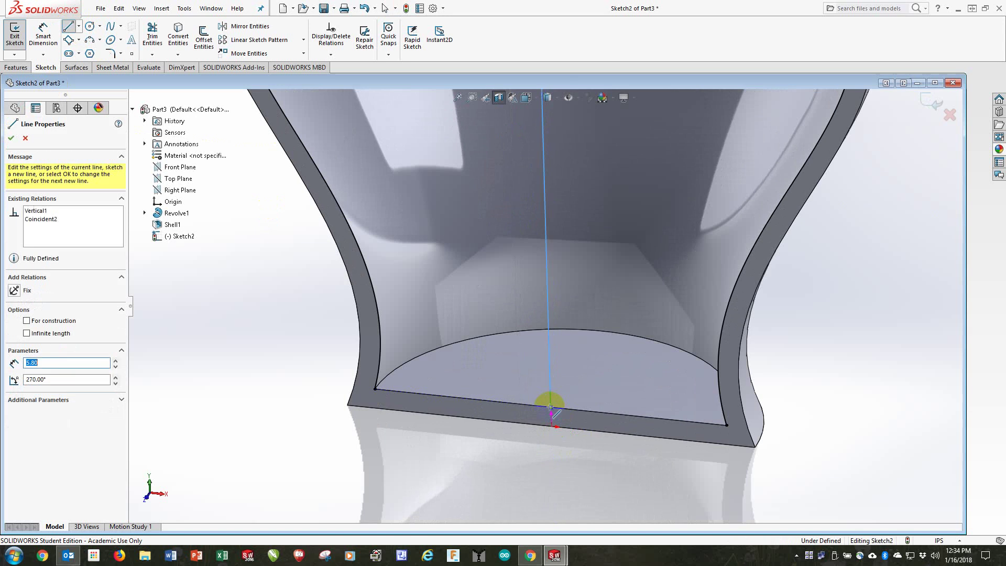
pyautogui.click(376, 389)
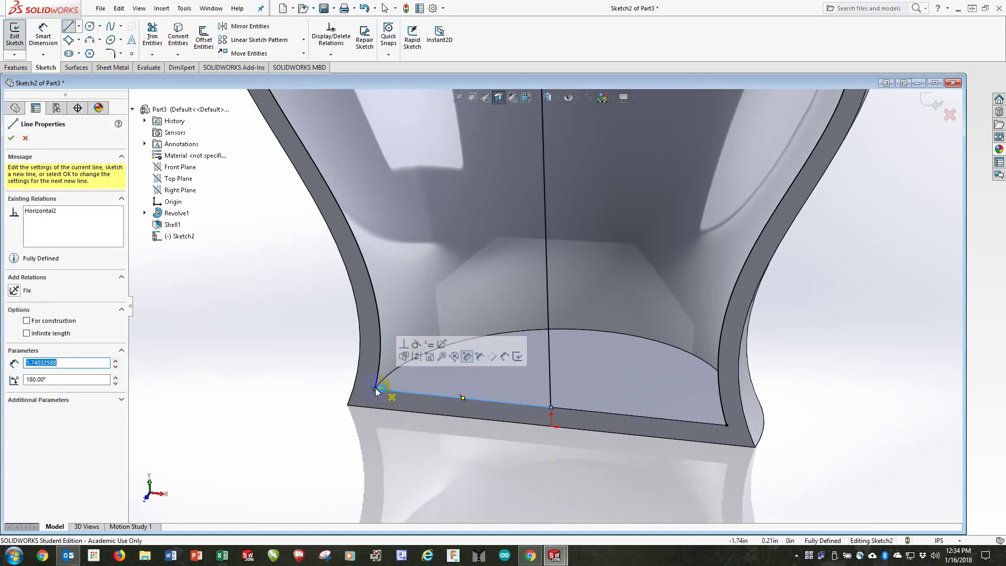
pyautogui.scroll(4, 576, 312)
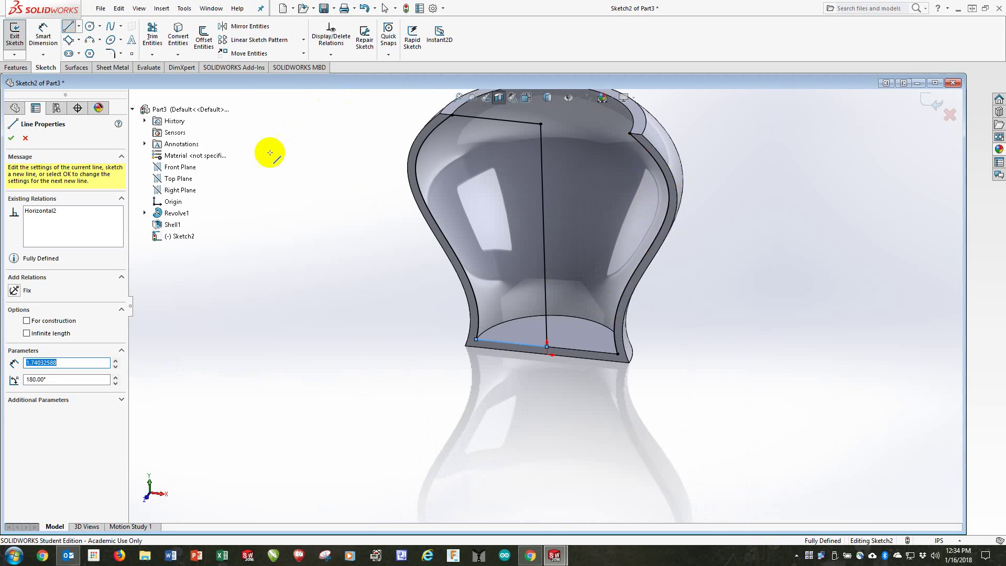
pyautogui.click(23, 139)
pyautogui.click(22, 139)
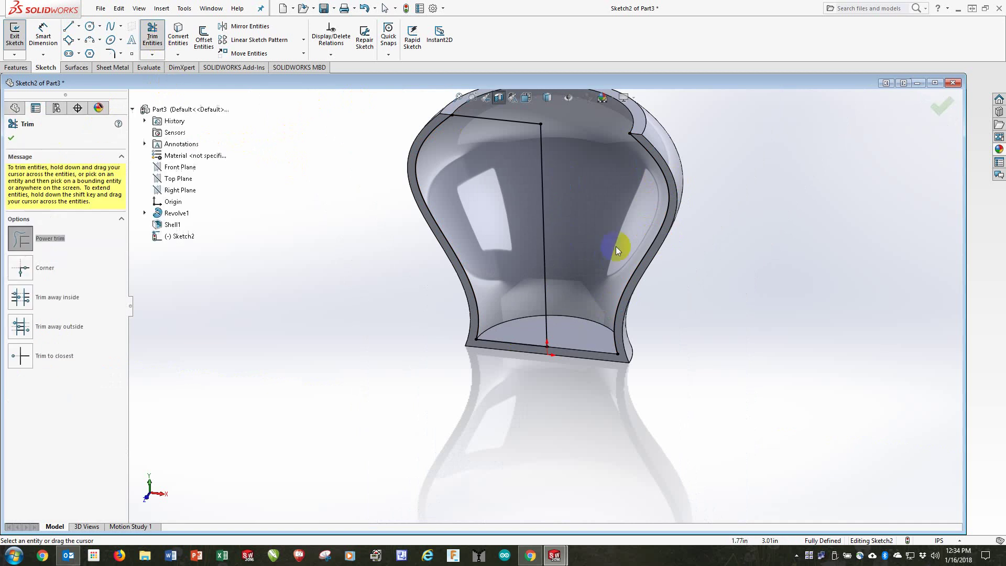
# Step: Trim away the intersection curve on the opposite side of the centre line and finish the interior profile sketch
pyautogui.moveTo(652, 242); pyautogui.dragTo(699, 258)
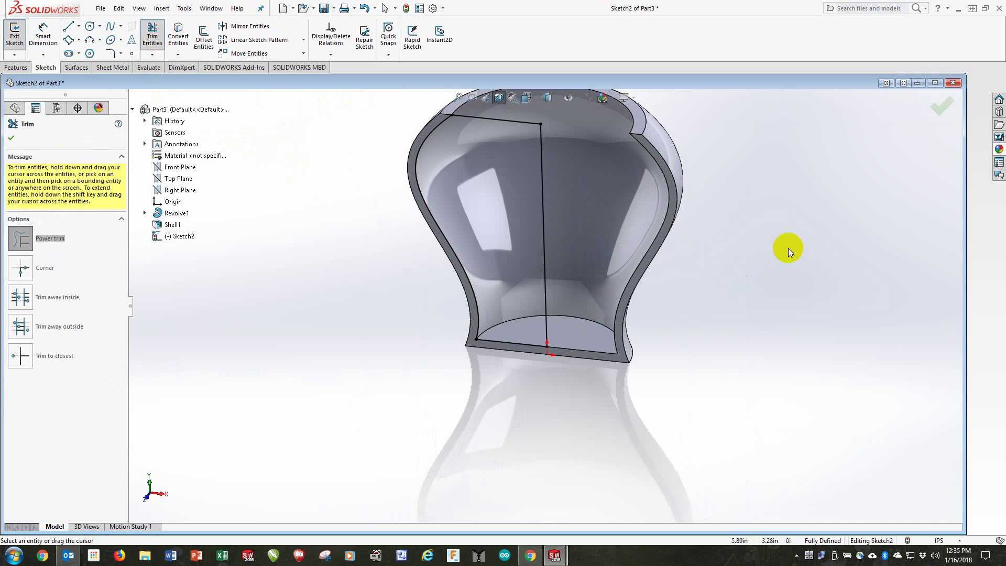
pyautogui.click(940, 117)
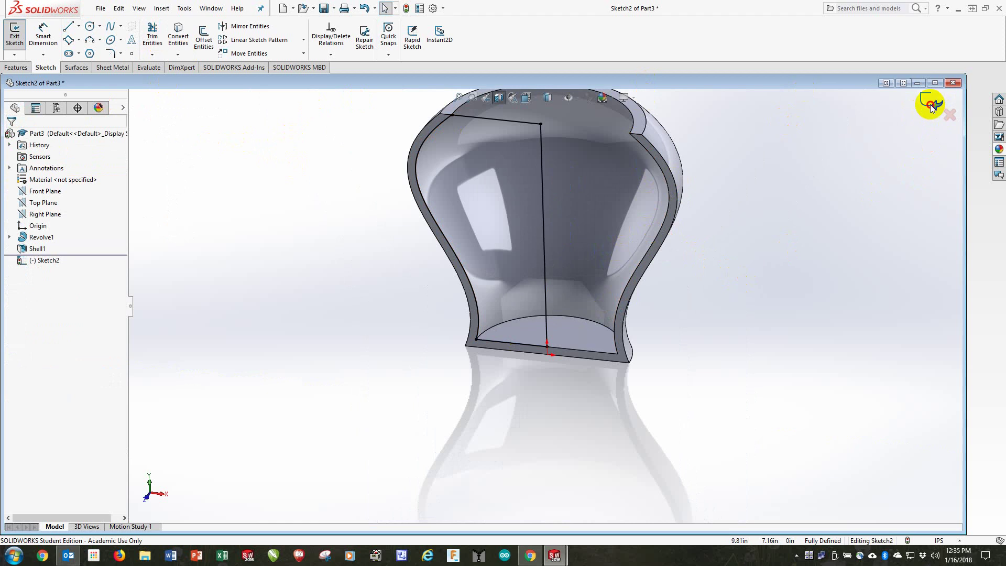
pyautogui.click(931, 104)
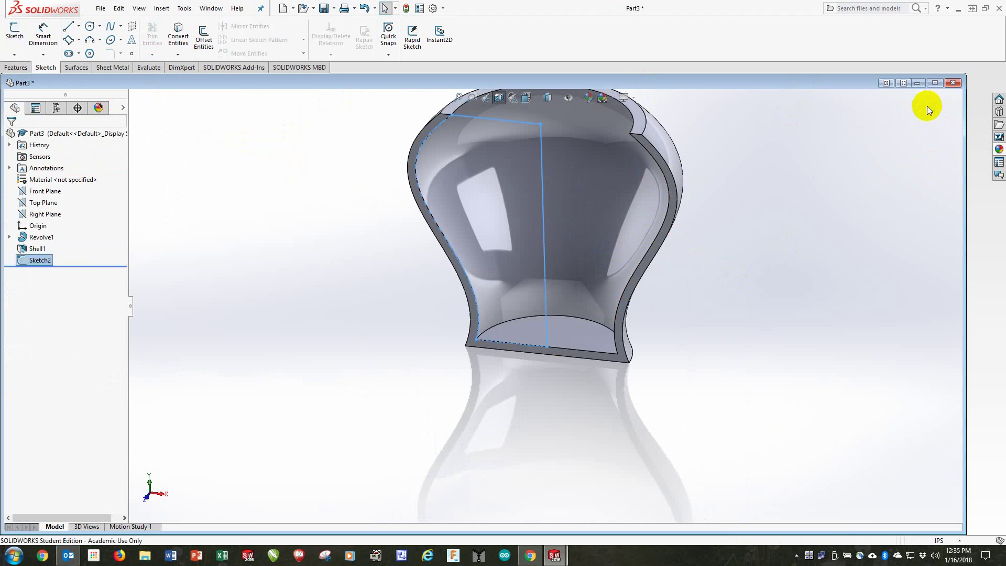
# Step: Suppress the shell feature and make a pasted copy of the interior profile sketch
pyautogui.rightClick(41, 250)
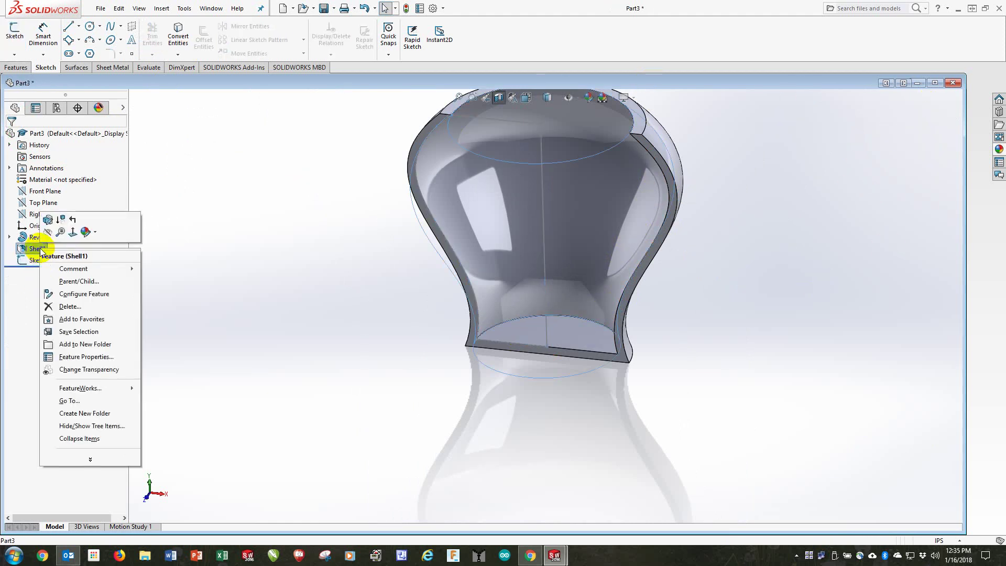
pyautogui.click(71, 220)
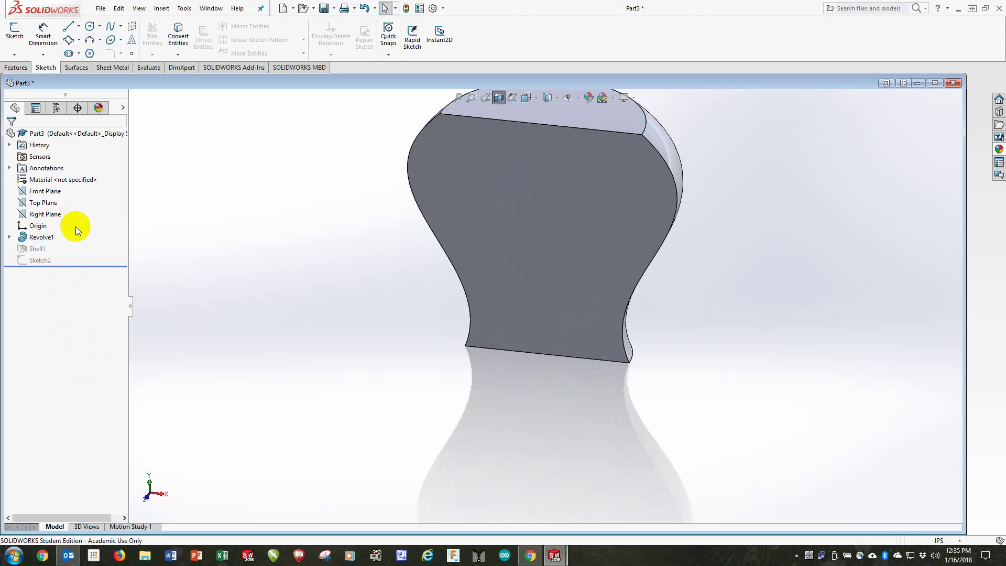
pyautogui.click(37, 260)
pyautogui.click(118, 8)
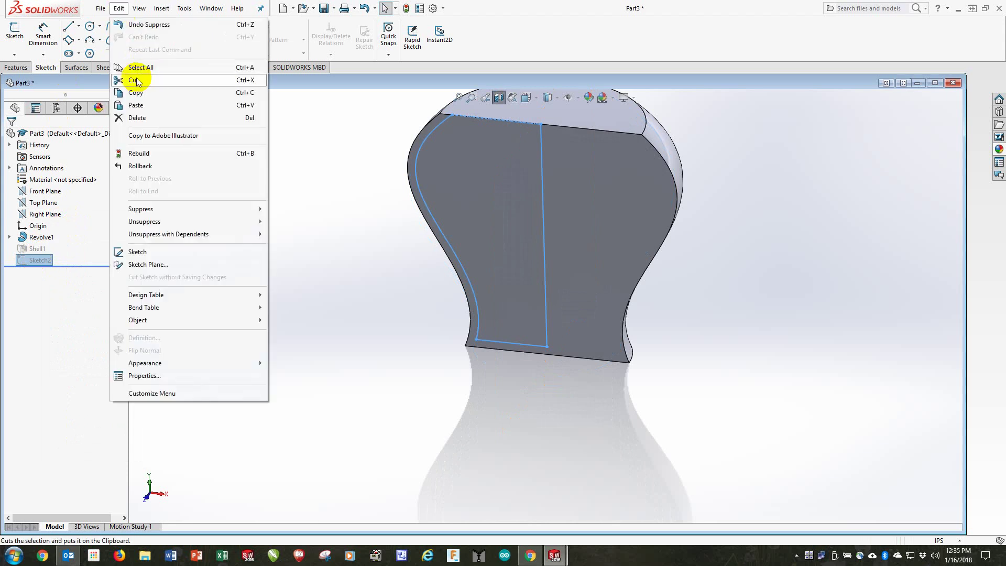
pyautogui.click(134, 93)
pyautogui.click(119, 9)
pyautogui.click(136, 105)
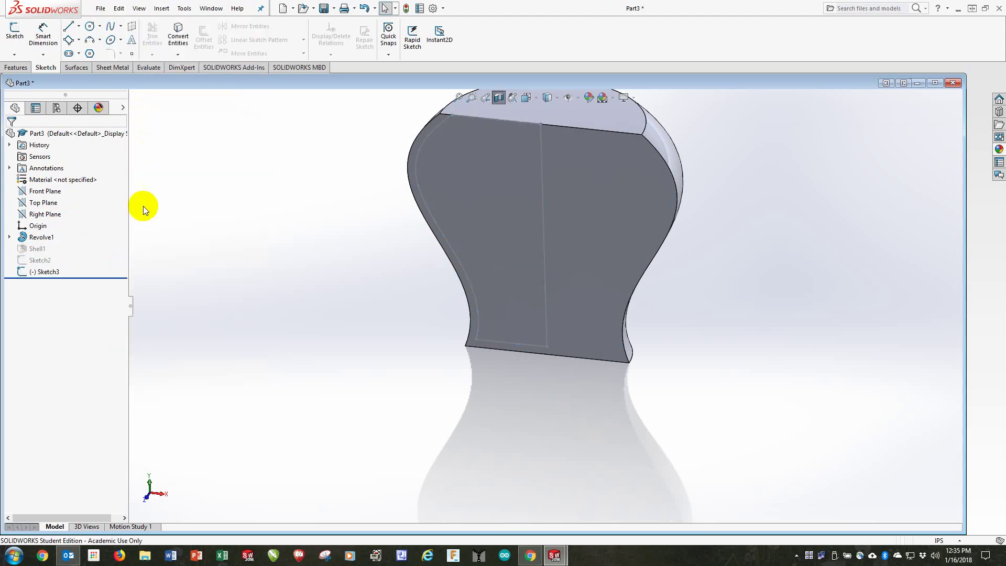
# Step: Rename the pasted sketch as "Copy of Interior"
pyautogui.click(51, 274)
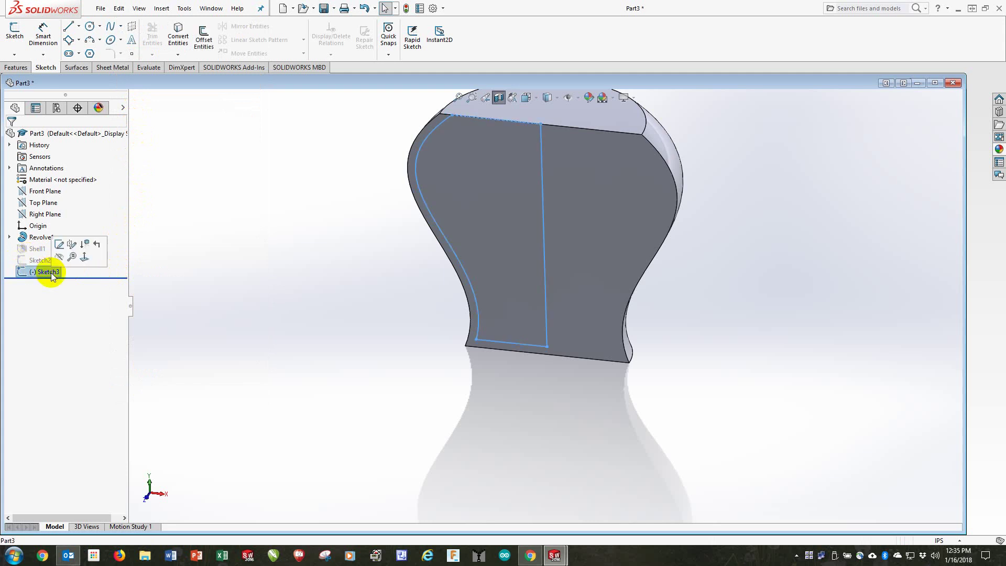
pyautogui.click(51, 273)
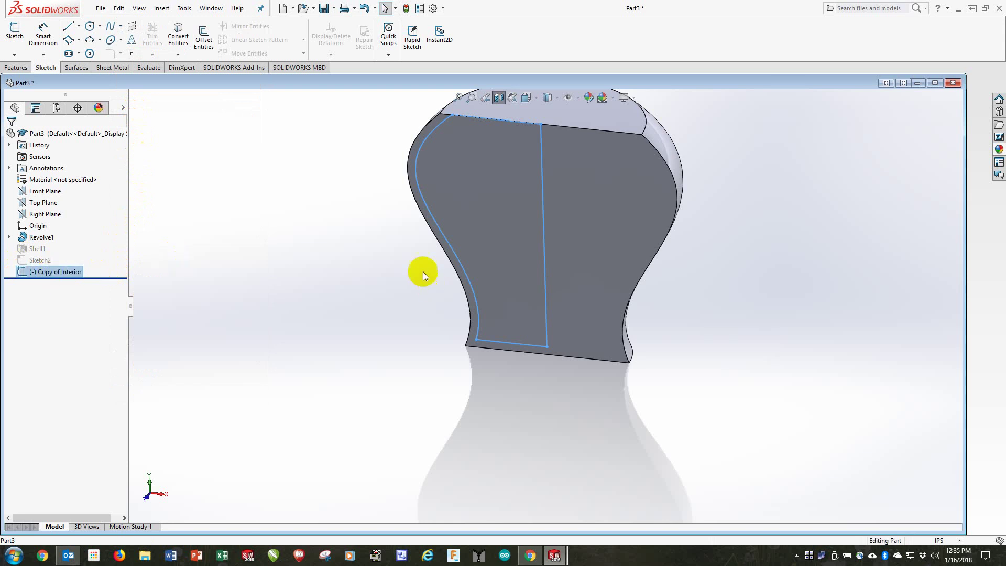
pyautogui.click(705, 279)
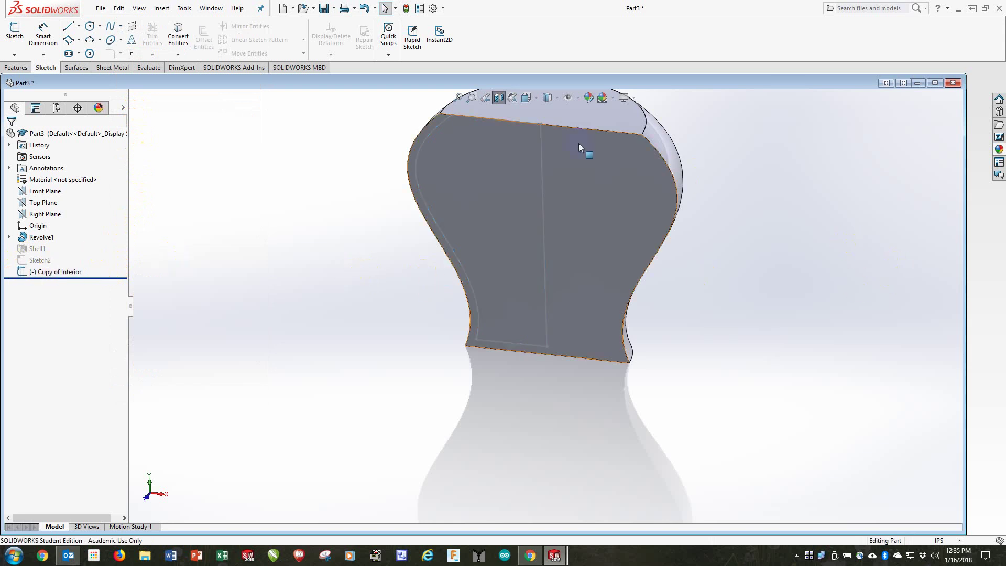
# Step: Turn off the section view and start a sketch on the vase body's flat bottom face
pyautogui.click(498, 99)
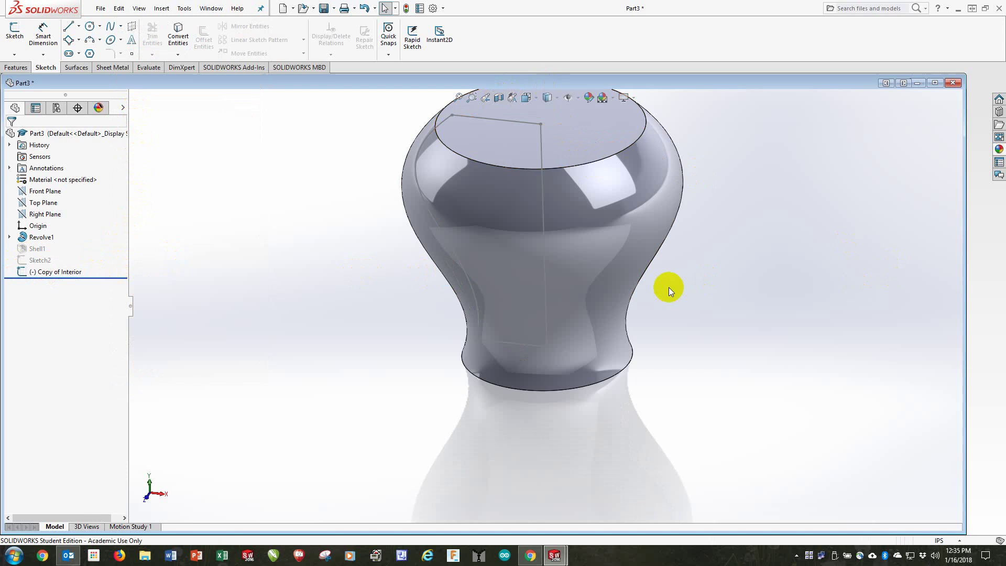
pyautogui.scroll(3, 541, 259)
pyautogui.scroll(-3, 542, 262)
pyautogui.moveTo(542, 262)
pyautogui.mouseDown(button='middle')
pyautogui.moveTo(530, 182)
pyautogui.moveTo(518, 265)
pyautogui.moveTo(533, 254)
pyautogui.moveTo(525, 225)
pyautogui.moveTo(550, 153)
pyautogui.moveTo(528, 232)
pyautogui.moveTo(533, 269)
pyautogui.moveTo(530, 254)
pyautogui.mouseUp(button='middle')
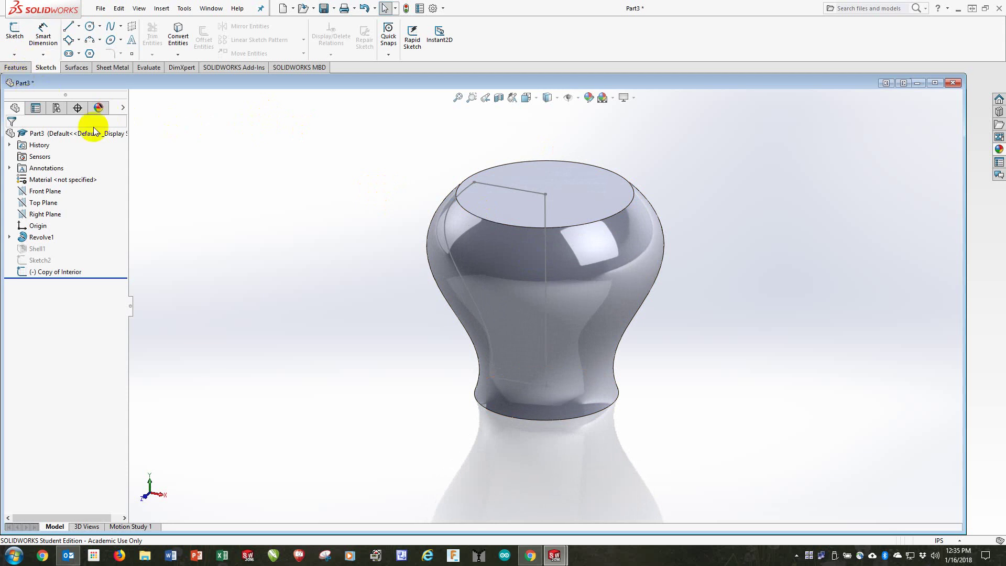
pyautogui.moveTo(150, 213); pyautogui.dragTo(439, 341, button='middle')
pyautogui.click(590, 405)
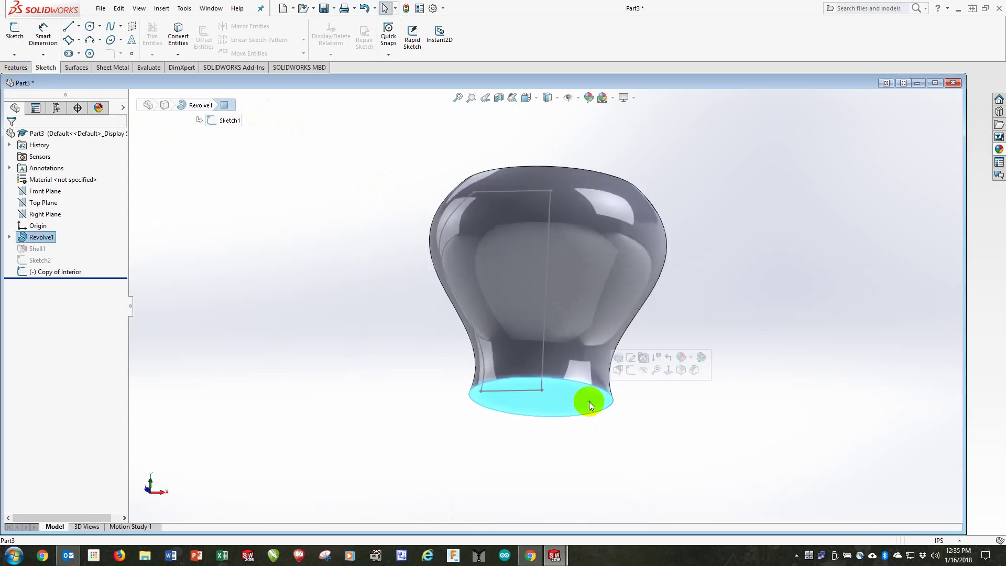
pyautogui.click(17, 35)
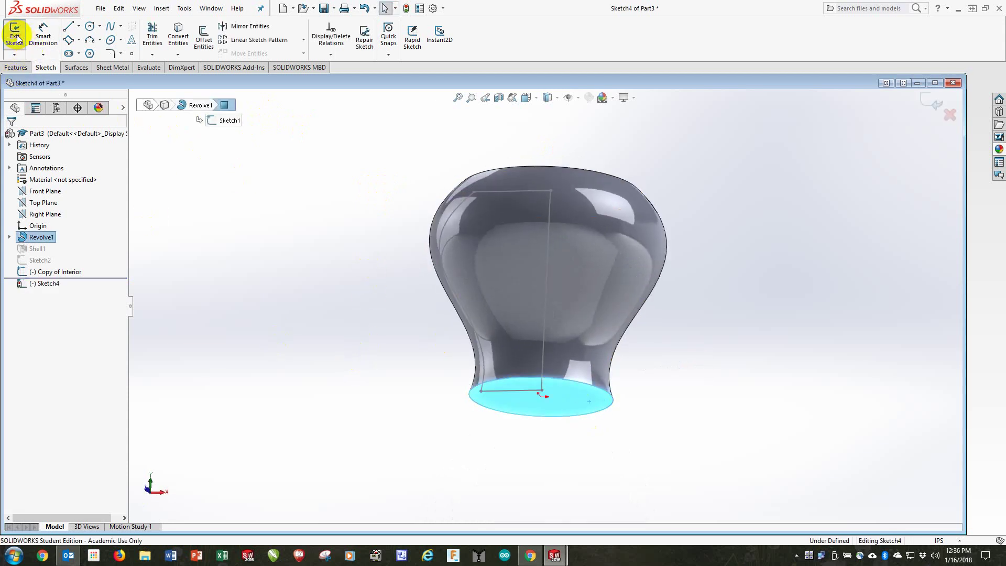
# Step: Draw a circle of about 4.1 in radius centred on the origin around the vase's base, and finish the sketch
pyautogui.click(90, 29)
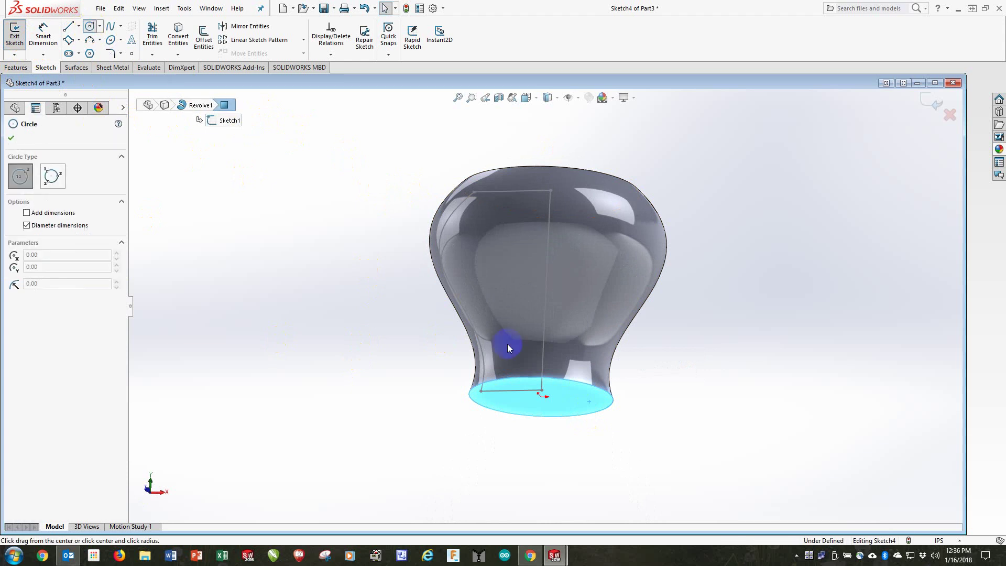
pyautogui.click(541, 396)
pyautogui.click(646, 428)
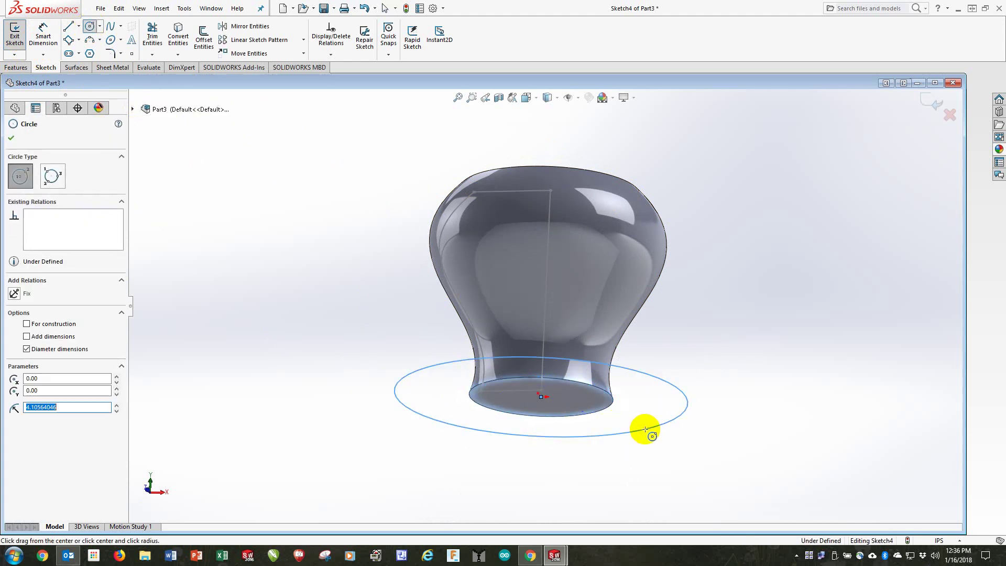
pyautogui.moveTo(645, 420)
pyautogui.mouseDown(button='middle')
pyautogui.moveTo(651, 241)
pyautogui.moveTo(646, 460)
pyautogui.moveTo(652, 229)
pyautogui.moveTo(641, 447)
pyautogui.moveTo(640, 433)
pyautogui.mouseUp(button='middle')
pyautogui.click(11, 138)
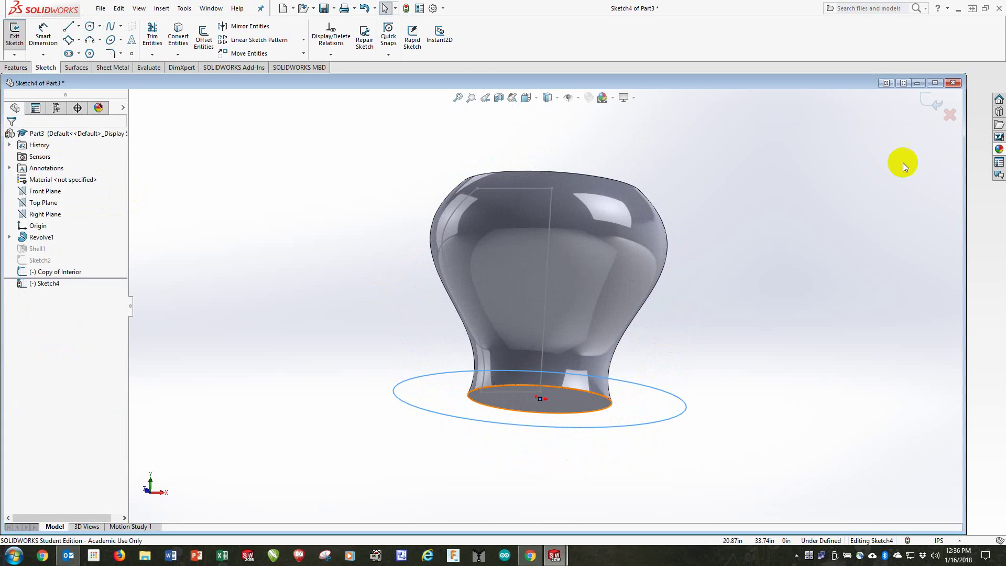
pyautogui.click(927, 102)
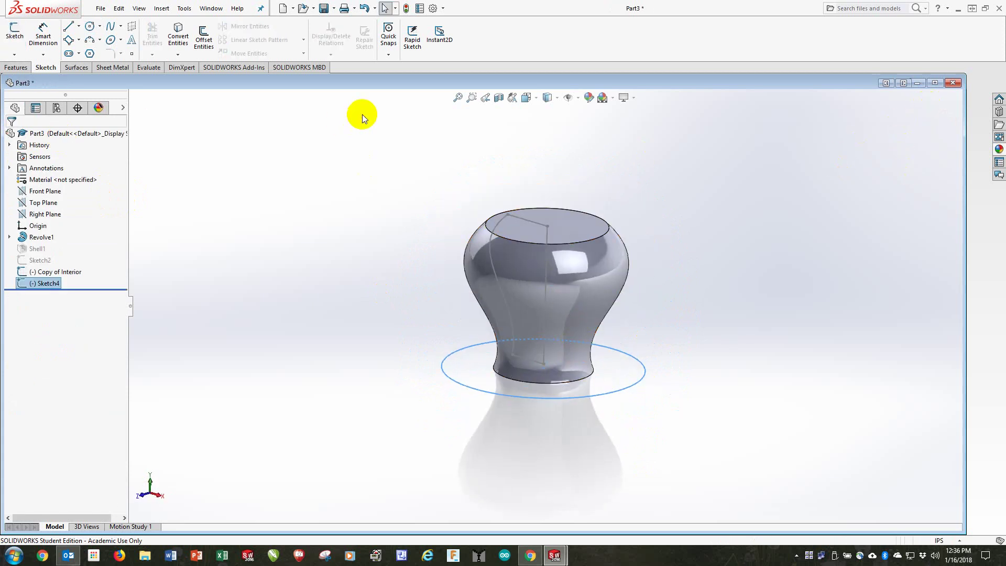
# Step: Create a reference axis through the top centre point of the Copy of Interior sketch, perpendicular to the Top Plane
pyautogui.click(14, 67)
pyautogui.click(422, 56)
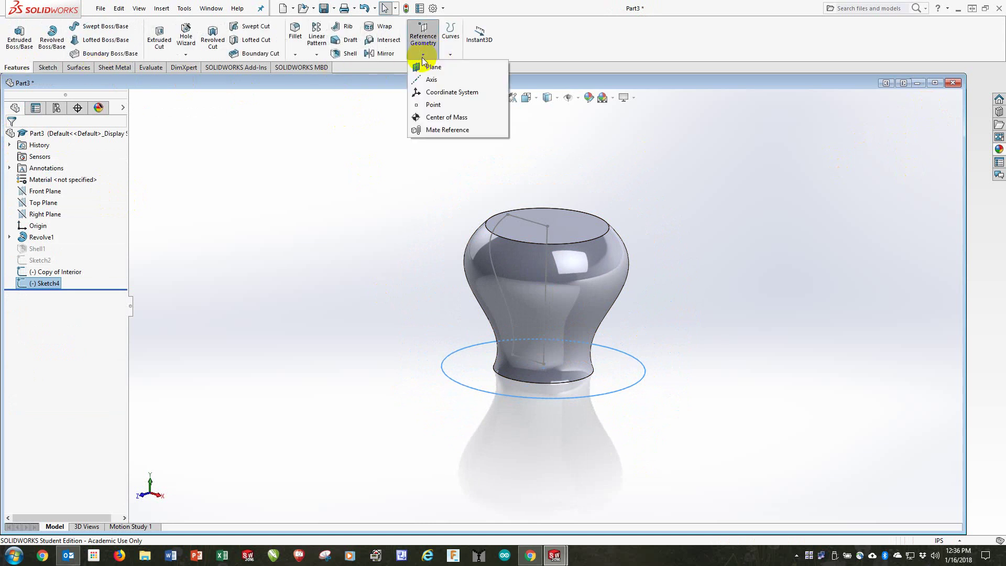
pyautogui.click(432, 78)
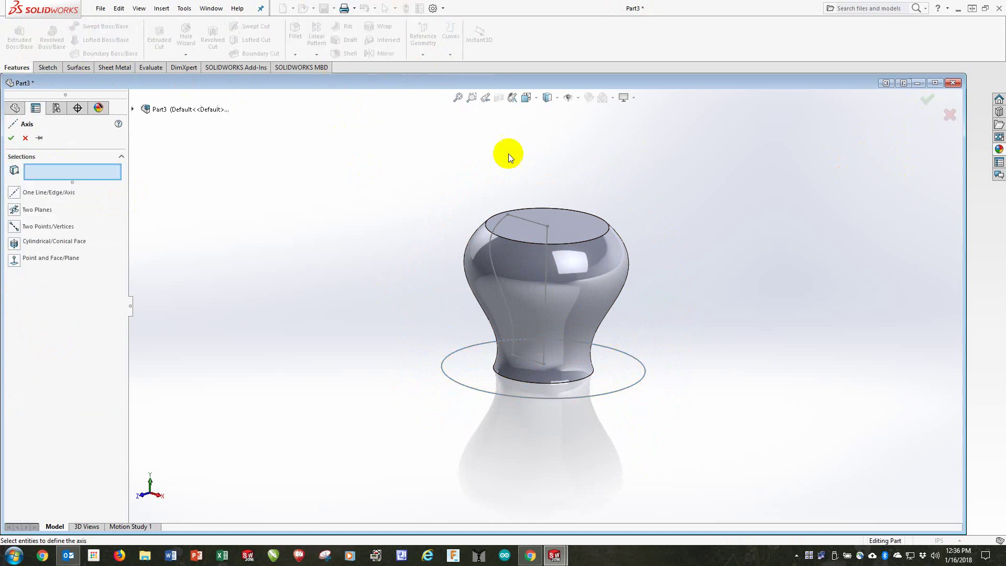
pyautogui.click(547, 226)
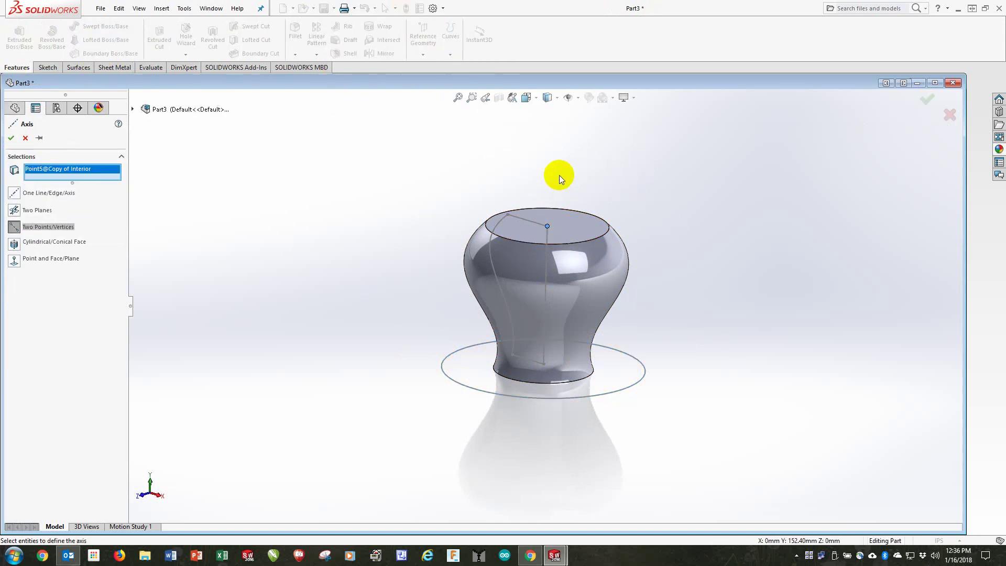
pyautogui.click(133, 109)
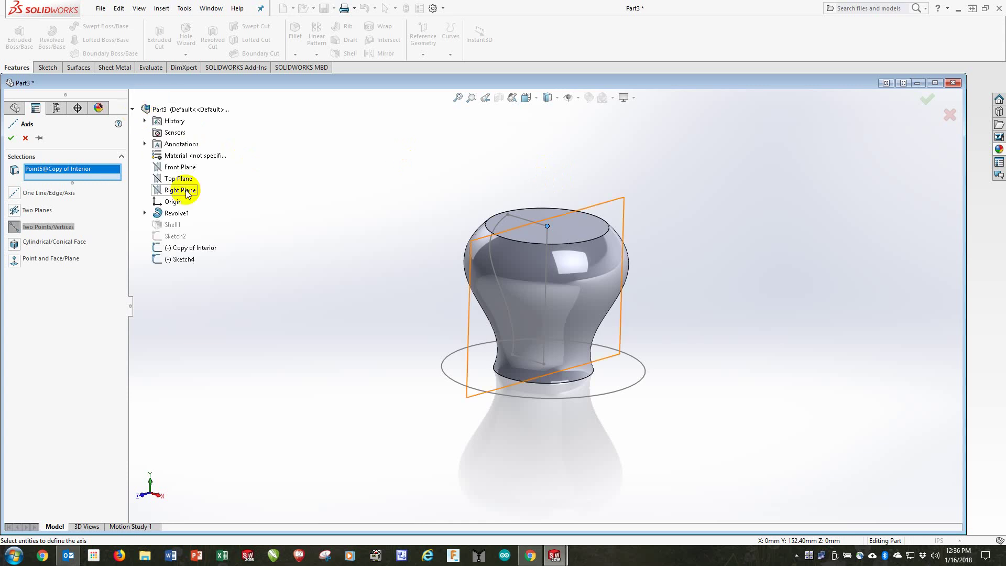
pyautogui.click(182, 179)
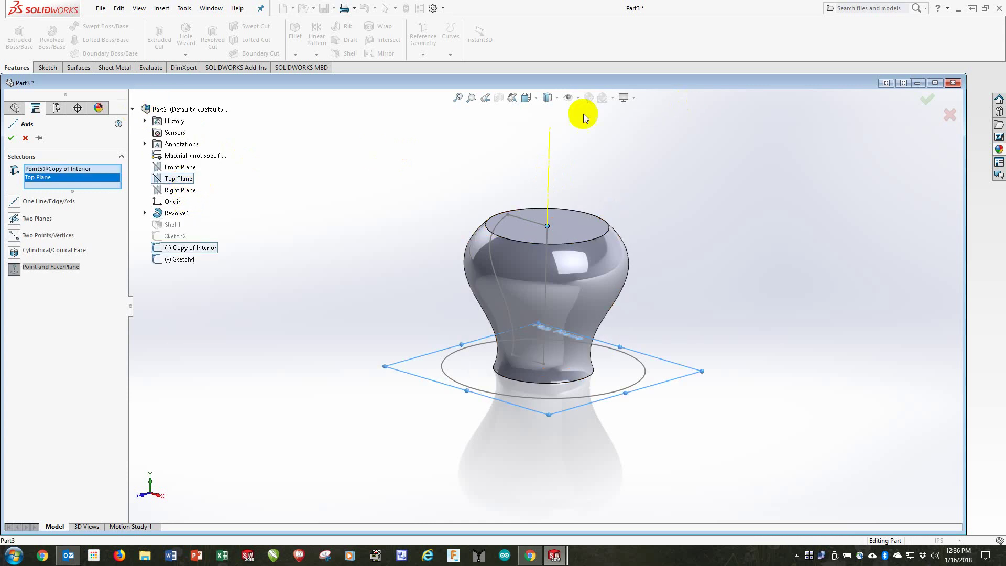
pyautogui.click(927, 99)
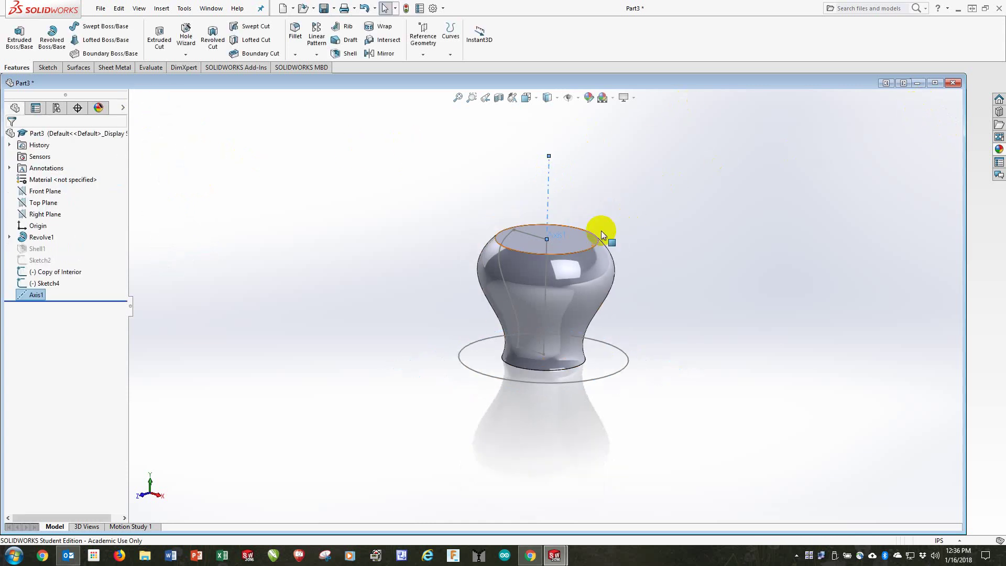
# Step: Start a helix from the large base circle around the vase and reverse its direction so it rises upward
pyautogui.scroll(-4, 507, 259)
pyautogui.scroll(-3, 504, 327)
pyautogui.scroll(6, 498, 315)
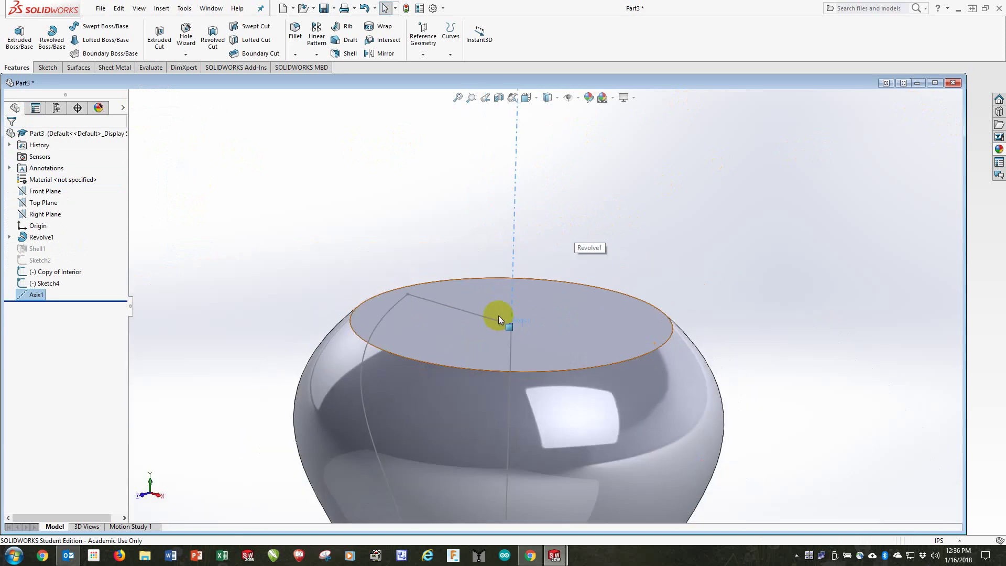
pyautogui.moveTo(559, 347); pyautogui.dragTo(781, 398, button='middle')
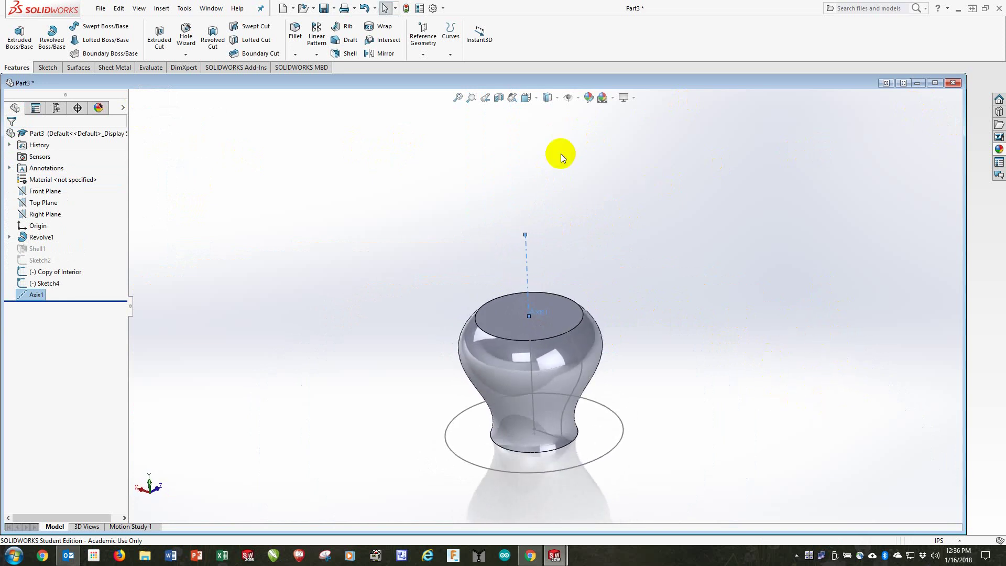
pyautogui.click(451, 54)
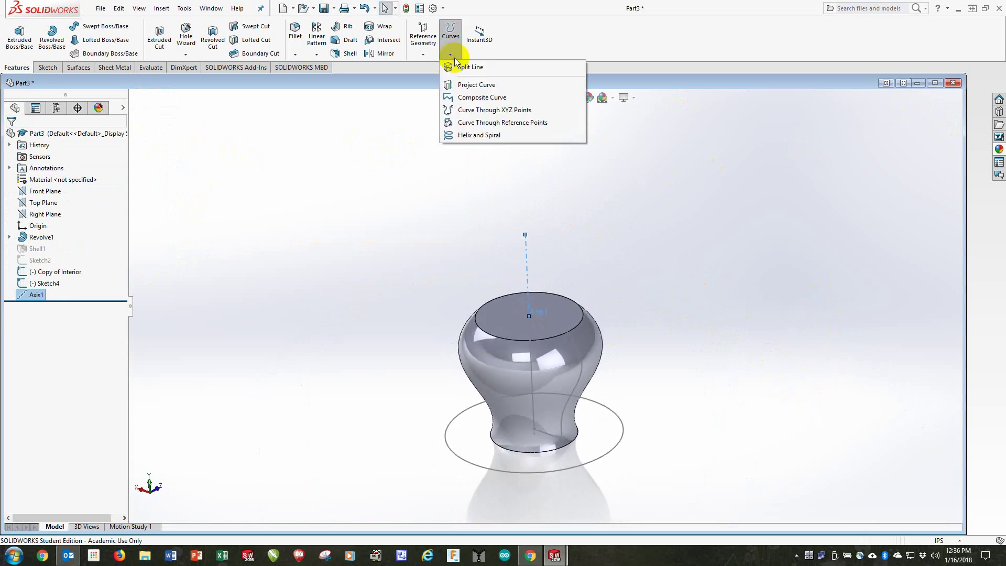
pyautogui.click(479, 136)
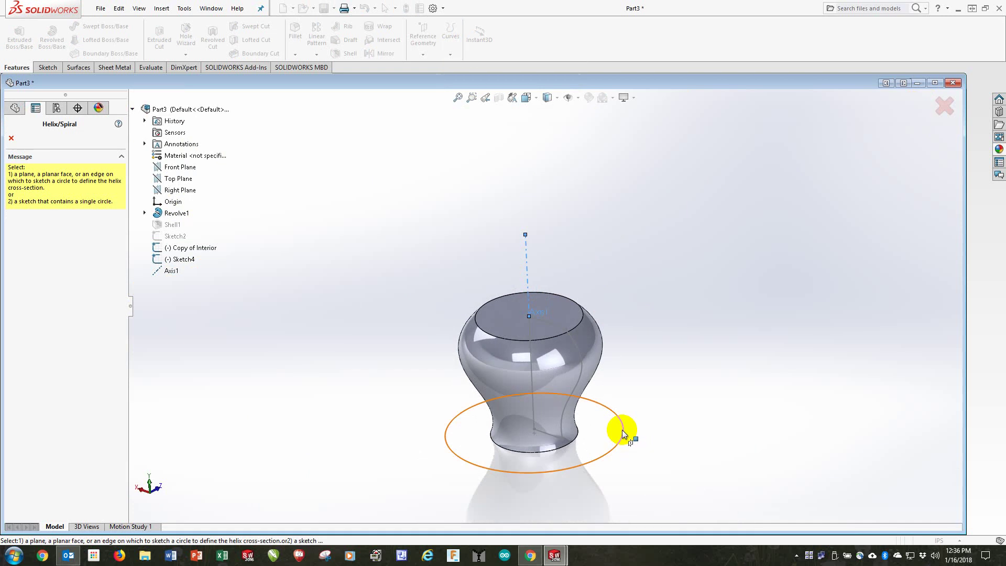
pyautogui.click(621, 424)
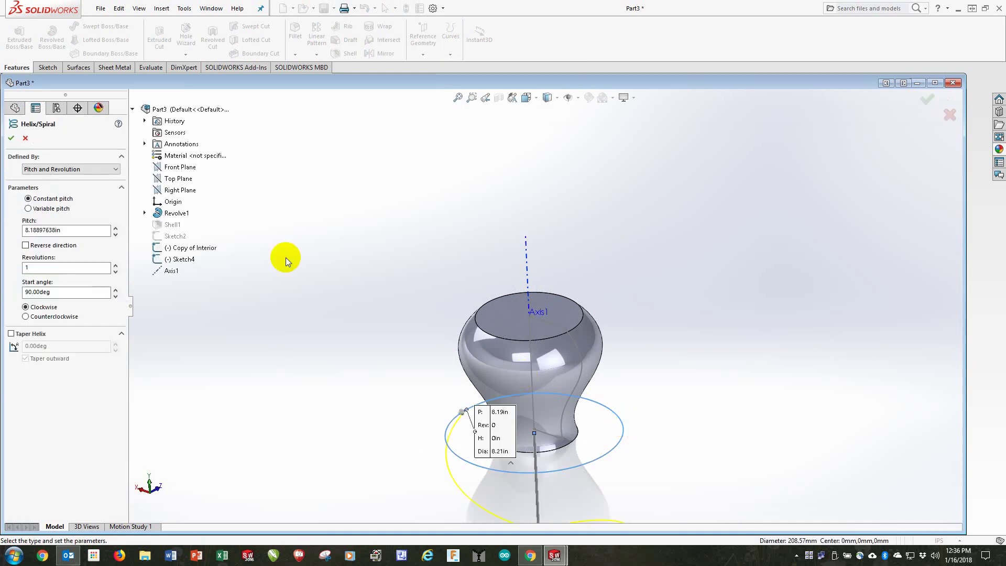
pyautogui.click(25, 245)
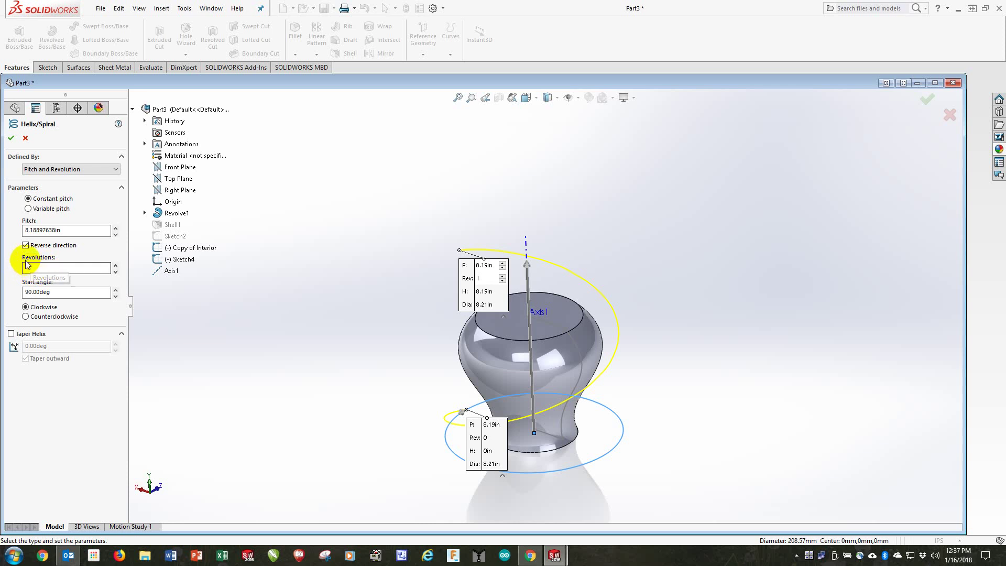
# Step: Define the helix by Height and Revolution and set its height to 25 in
pyautogui.moveTo(584, 444); pyautogui.dragTo(606, 400, button='middle')
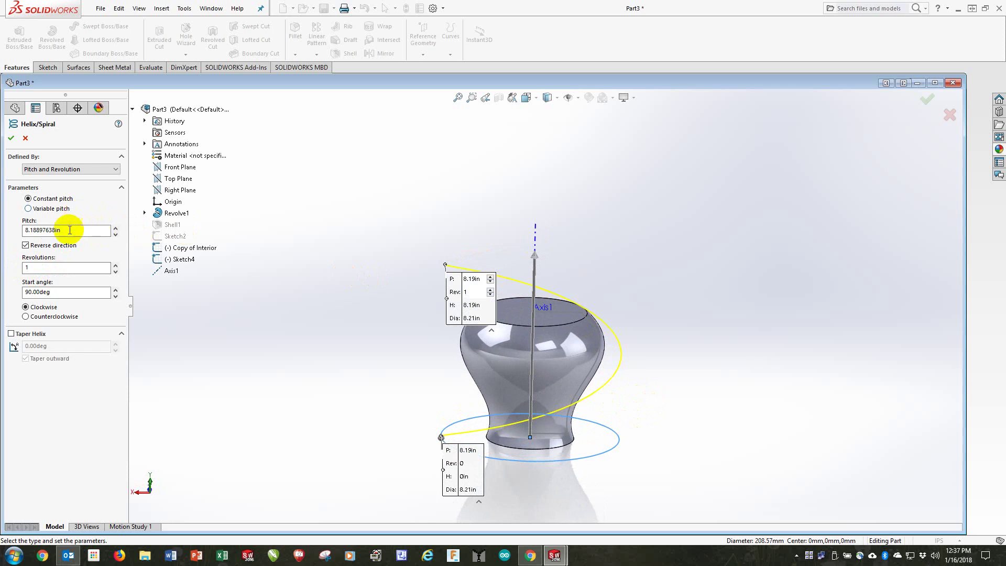
pyautogui.click(46, 168)
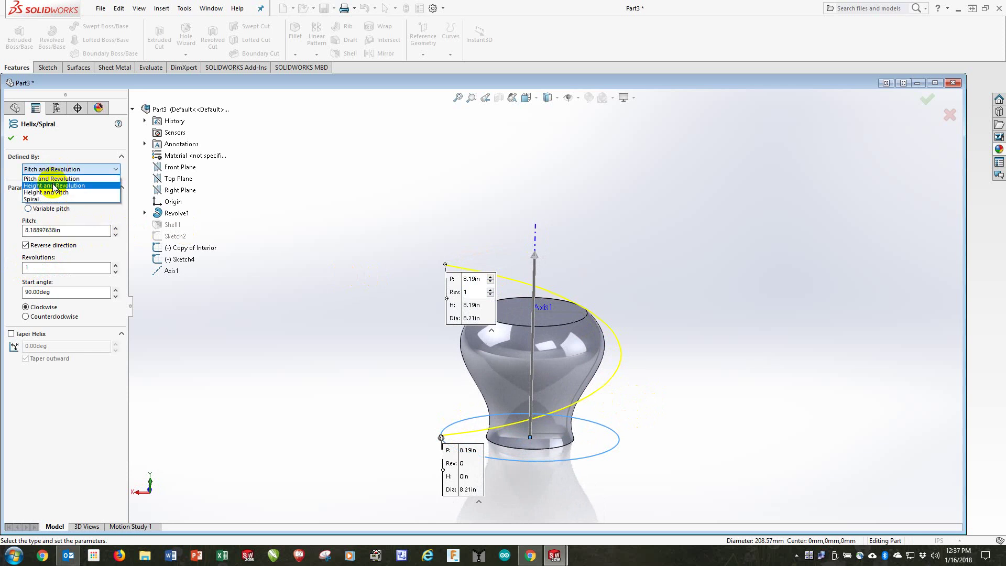
pyautogui.click(54, 186)
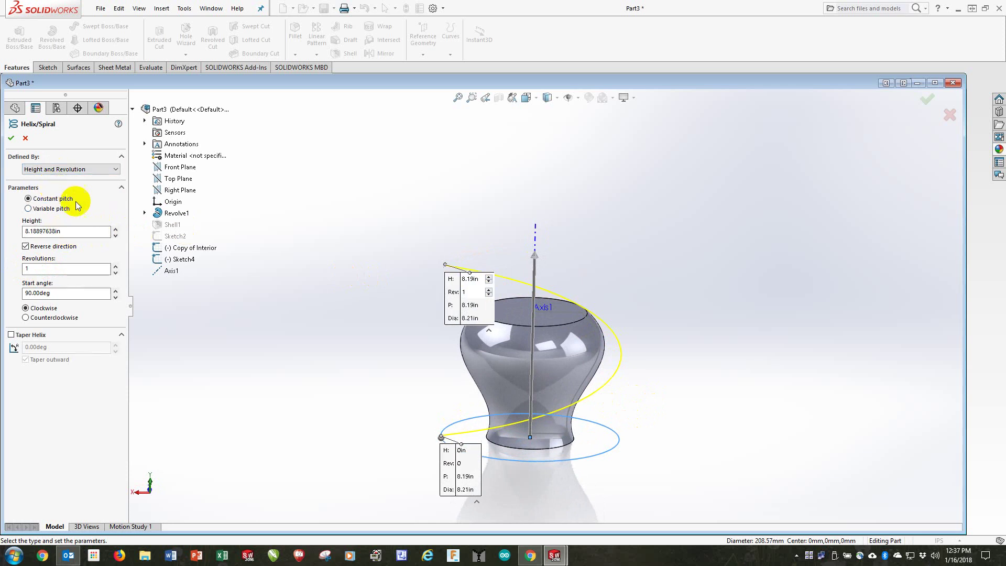
pyautogui.doubleClick(83, 234)
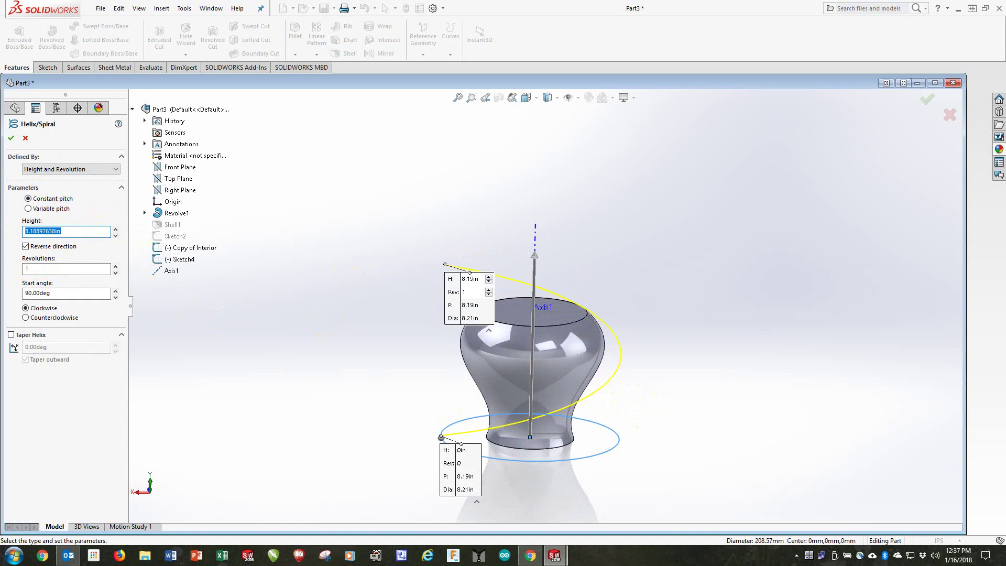
pyautogui.press('Return')
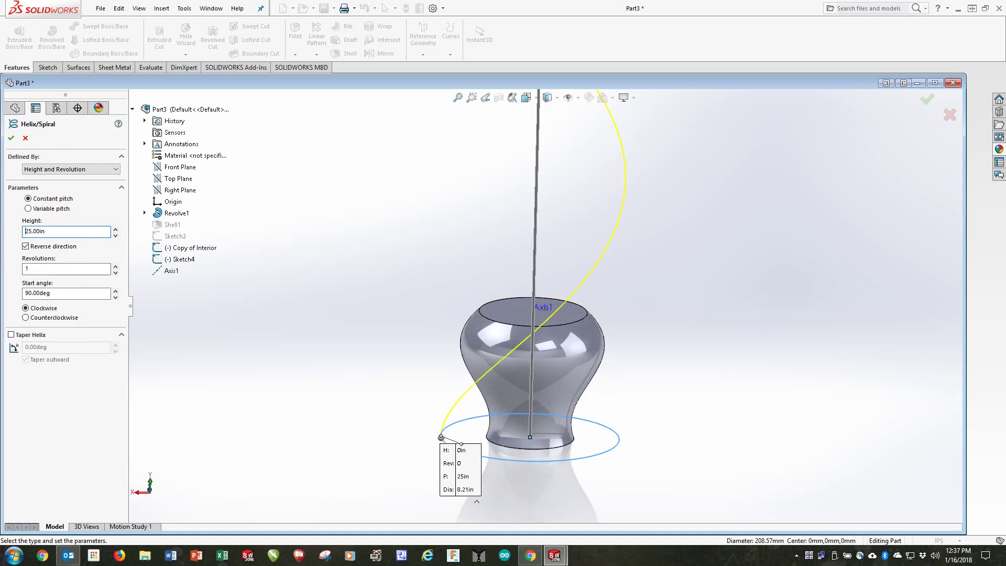
# Step: Set the helix height to 30 in with 1 revolution and create the helix
pyautogui.click(275, 396)
pyautogui.moveTo(507, 370); pyautogui.dragTo(564, 386, button='middle')
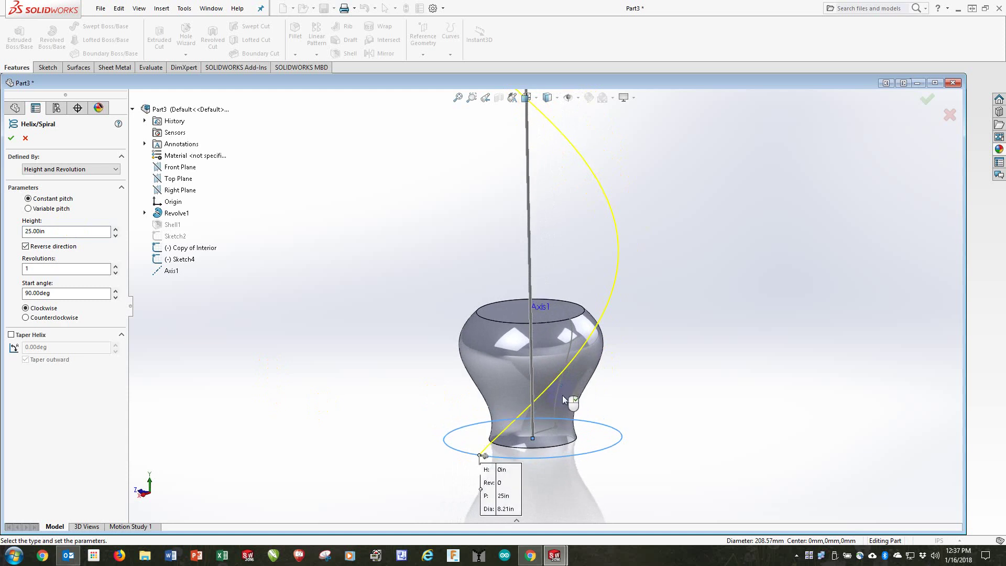
pyautogui.click(65, 230)
pyautogui.write('30')
pyautogui.press('Return')
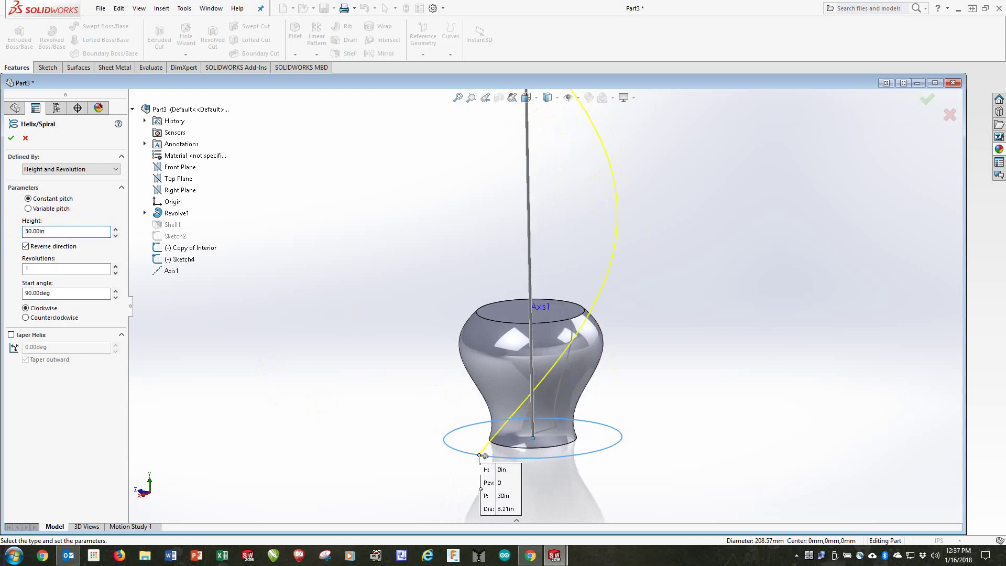
pyautogui.click(11, 138)
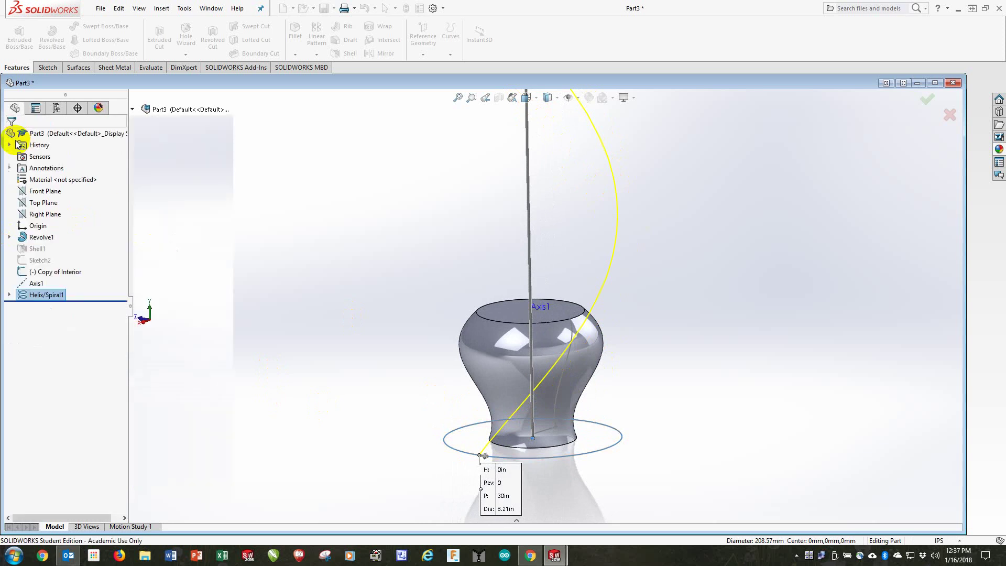
# Step: Start a new sketch on the vase body's flat bottom face
pyautogui.moveTo(670, 358); pyautogui.dragTo(689, 373, button='middle')
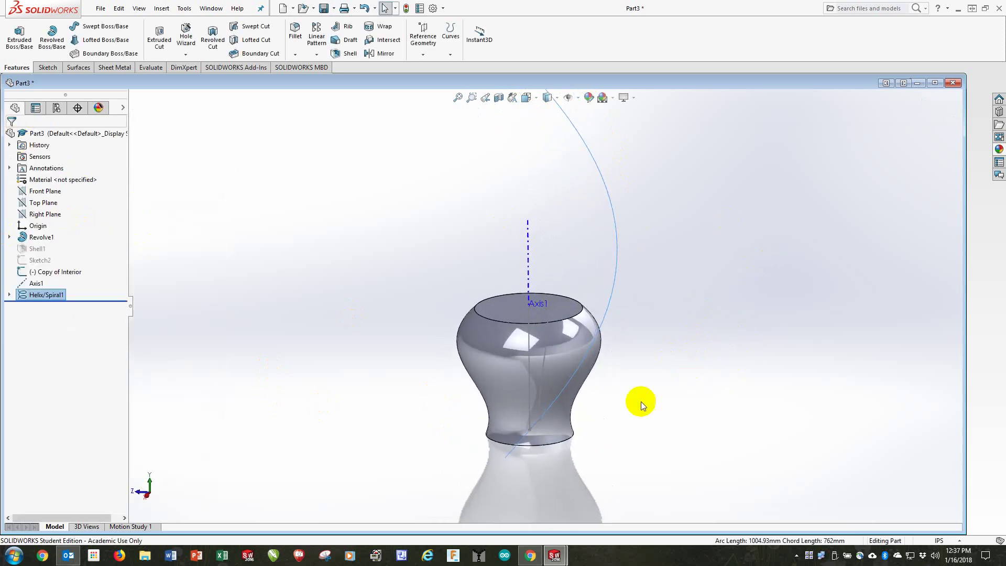
pyautogui.moveTo(613, 418); pyautogui.dragTo(623, 289, button='middle')
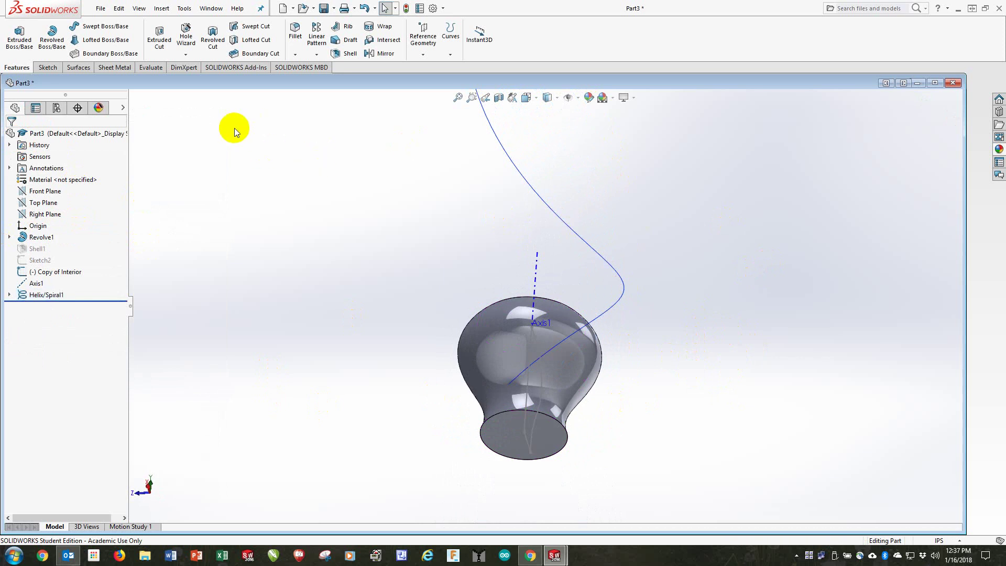
pyautogui.click(48, 67)
pyautogui.click(26, 47)
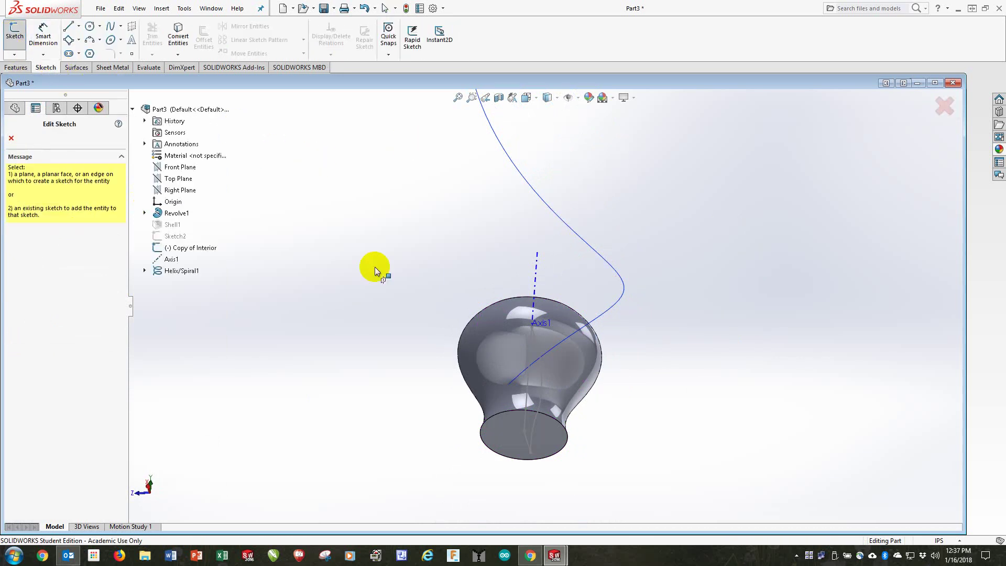
pyautogui.click(555, 439)
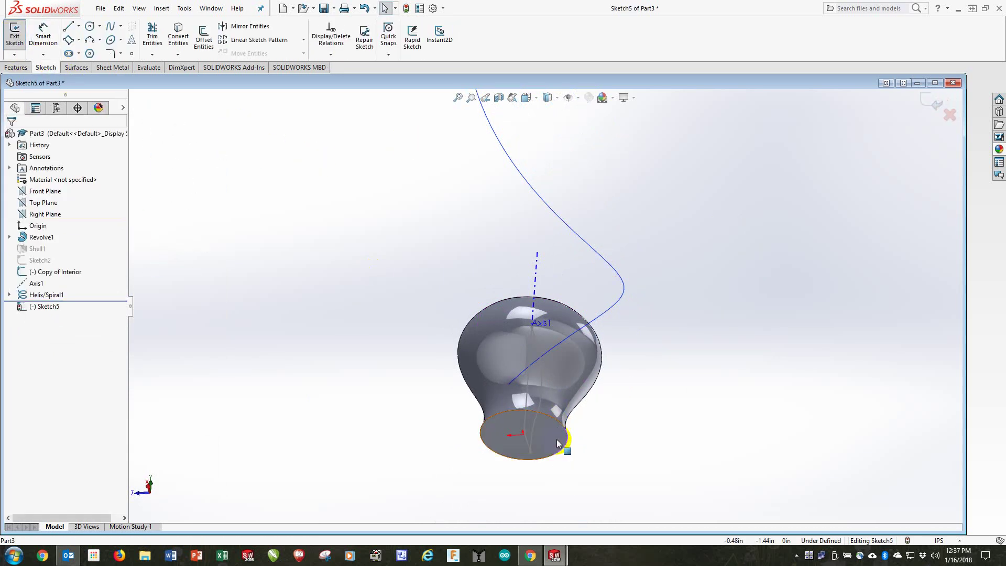
# Step: Draw a straight line about 4.88 in long from the origin outward past the base edge, and finish the sketch
pyautogui.click(69, 29)
pyautogui.scroll(-3, 543, 424)
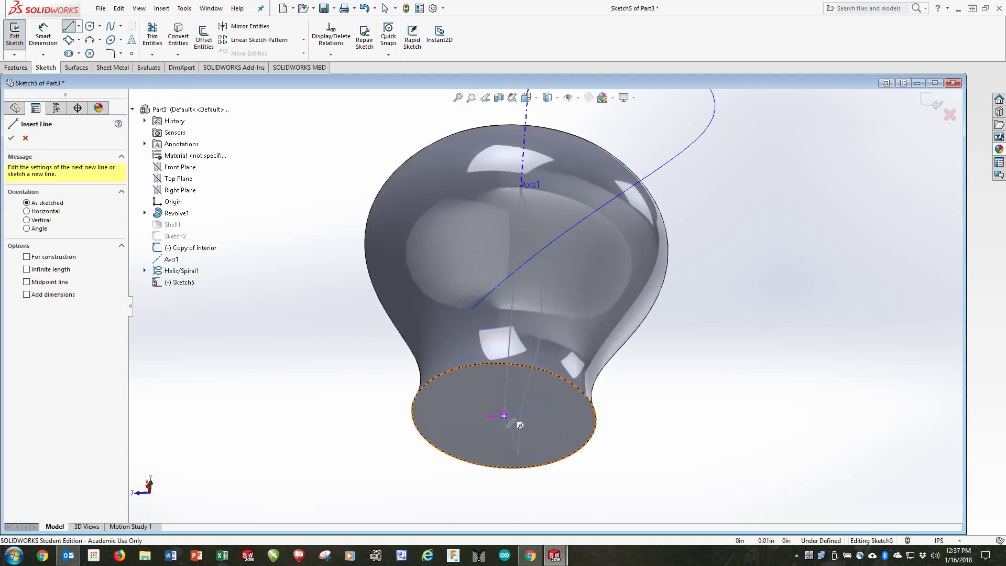
pyautogui.click(503, 416)
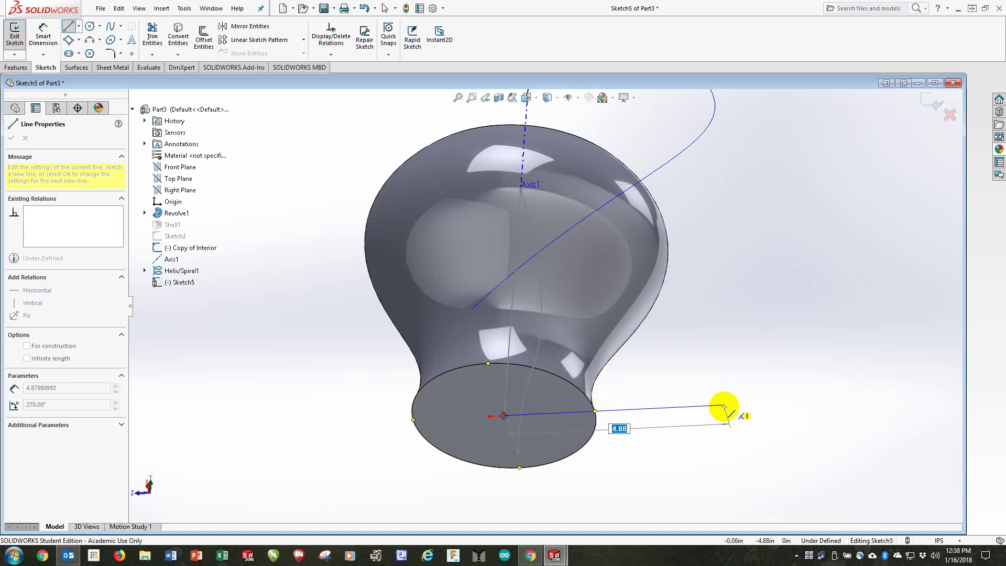
pyautogui.click(722, 406)
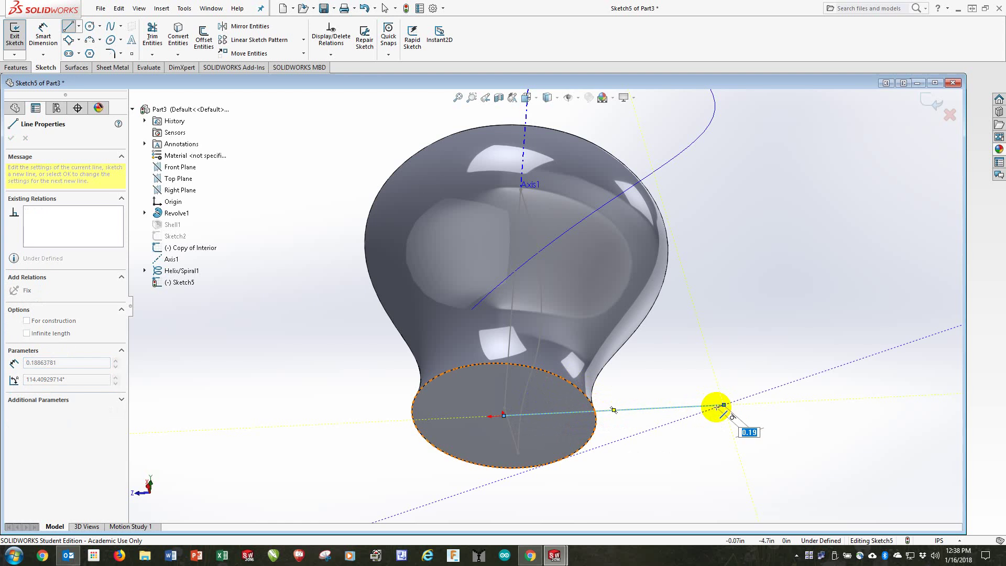
pyautogui.click(718, 406)
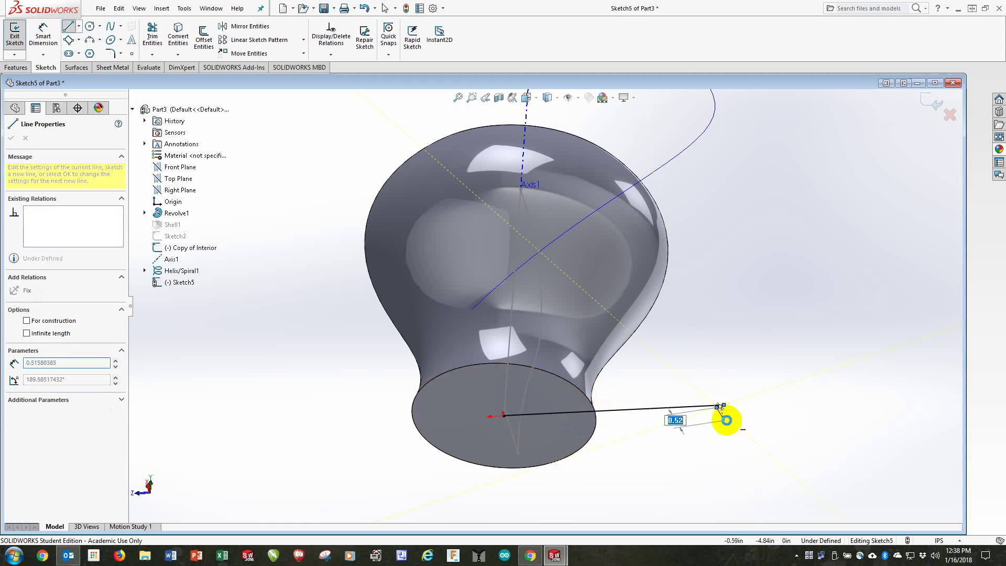
pyautogui.click(728, 421)
pyautogui.press('Escape')
pyautogui.moveTo(734, 420); pyautogui.dragTo(729, 374, button='middle')
pyautogui.click(933, 101)
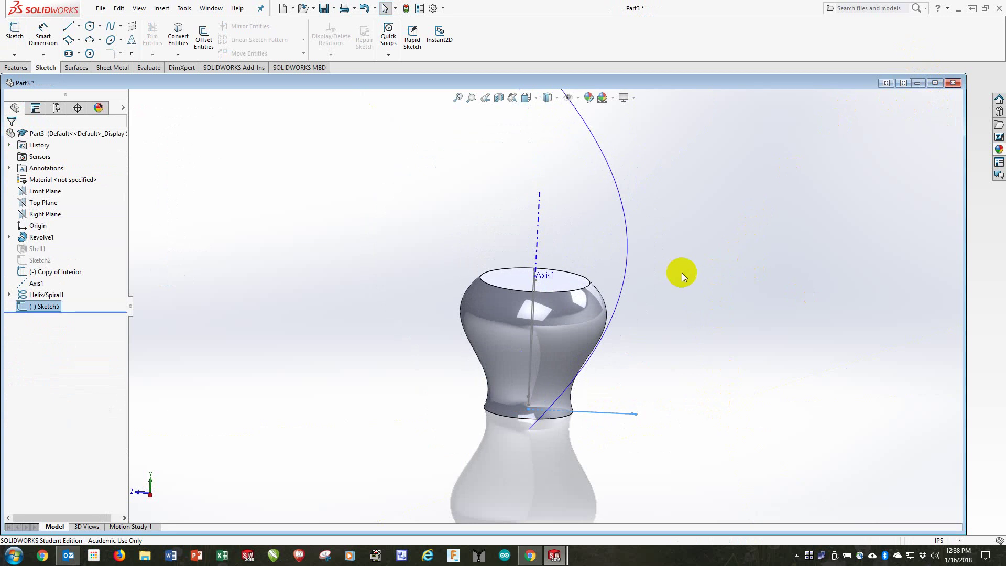
# Step: Create a swept surface using the base line sketch as the profile and the helix as the path
pyautogui.moveTo(687, 271); pyautogui.dragTo(665, 290, button='middle')
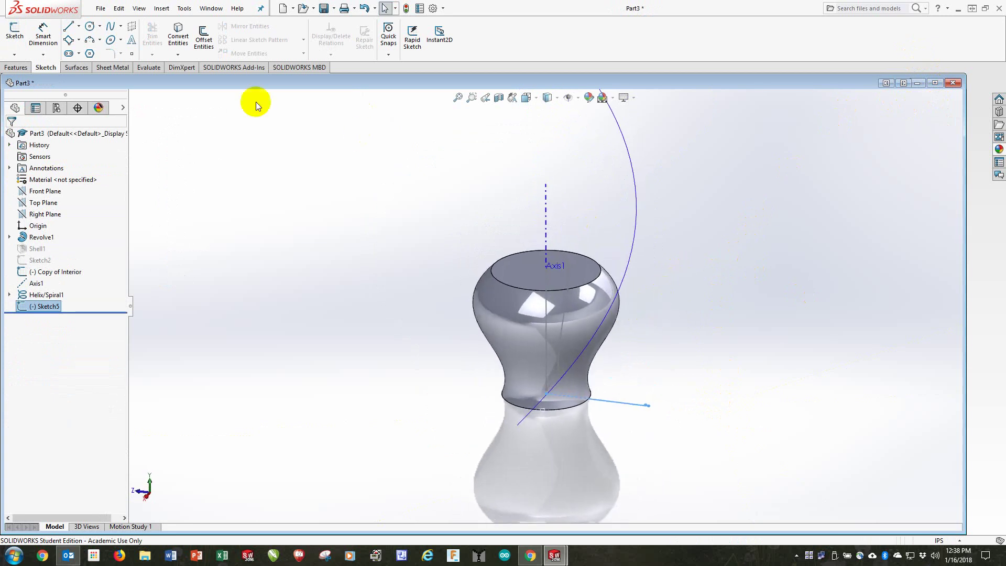
pyautogui.click(83, 68)
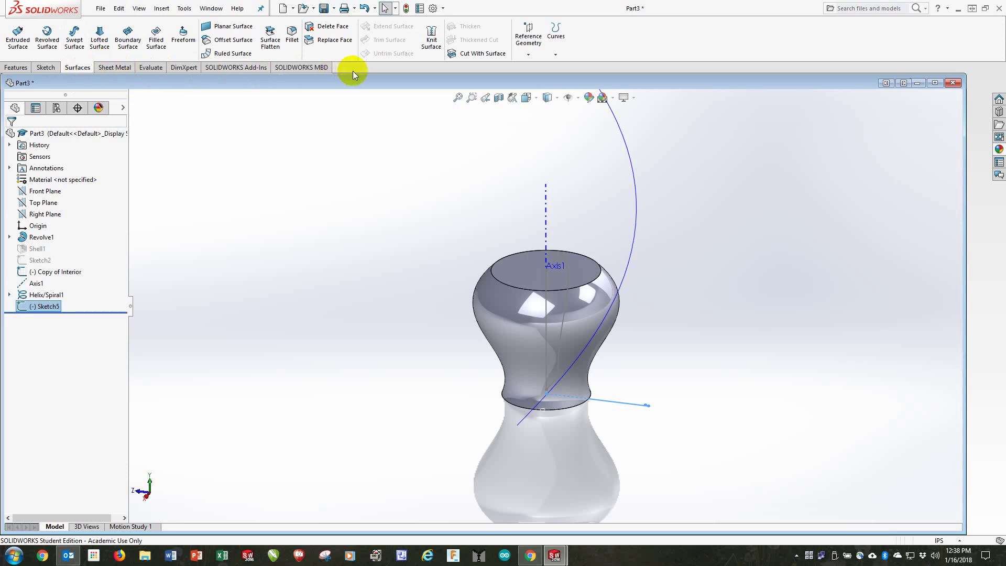
pyautogui.click(75, 36)
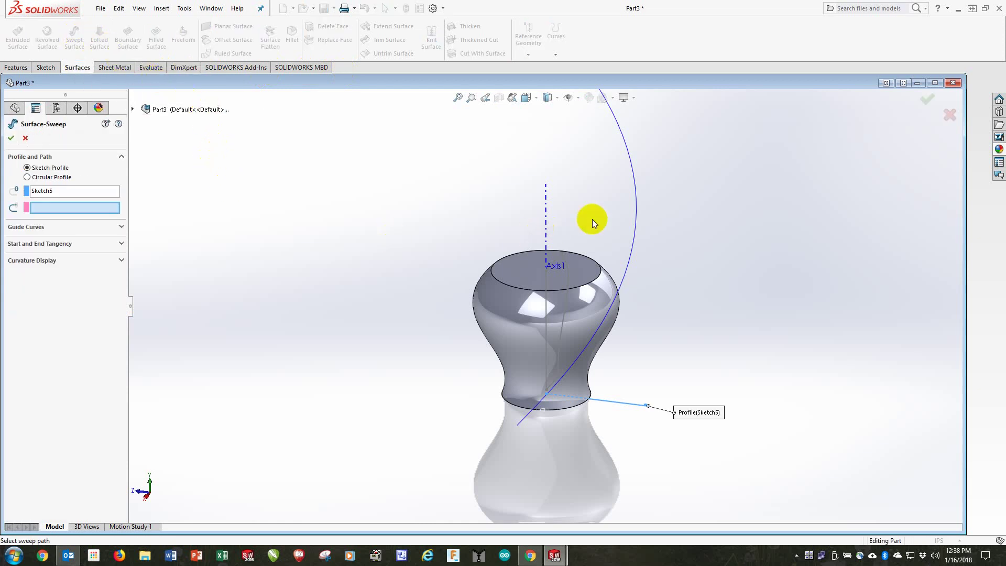
pyautogui.click(637, 216)
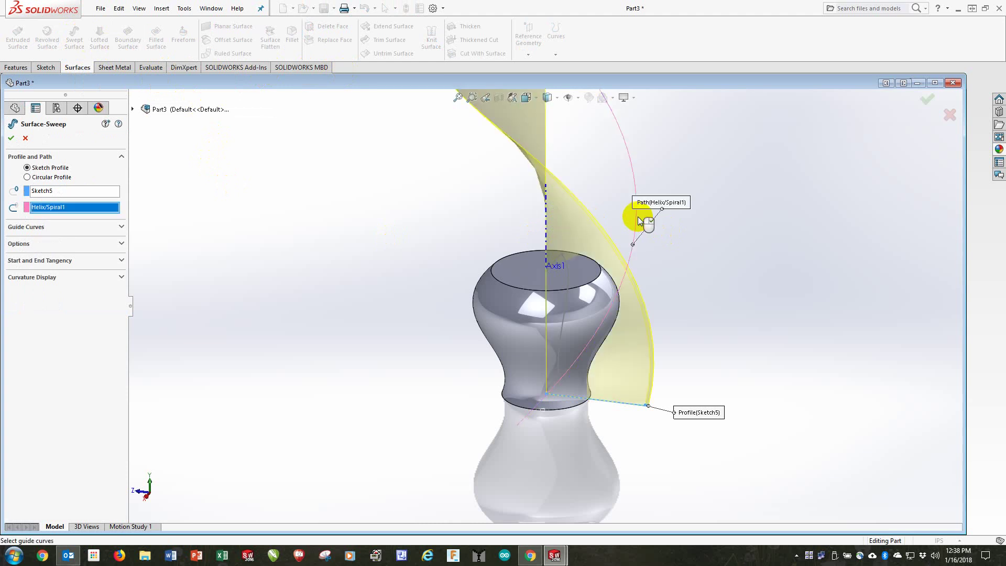
pyautogui.moveTo(677, 316); pyautogui.dragTo(676, 236, button='middle')
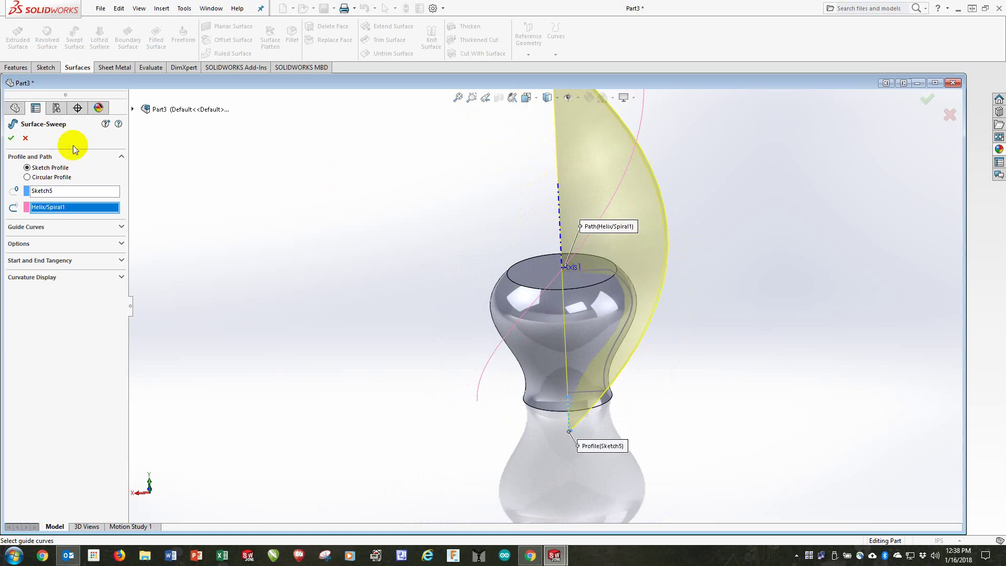
pyautogui.click(10, 138)
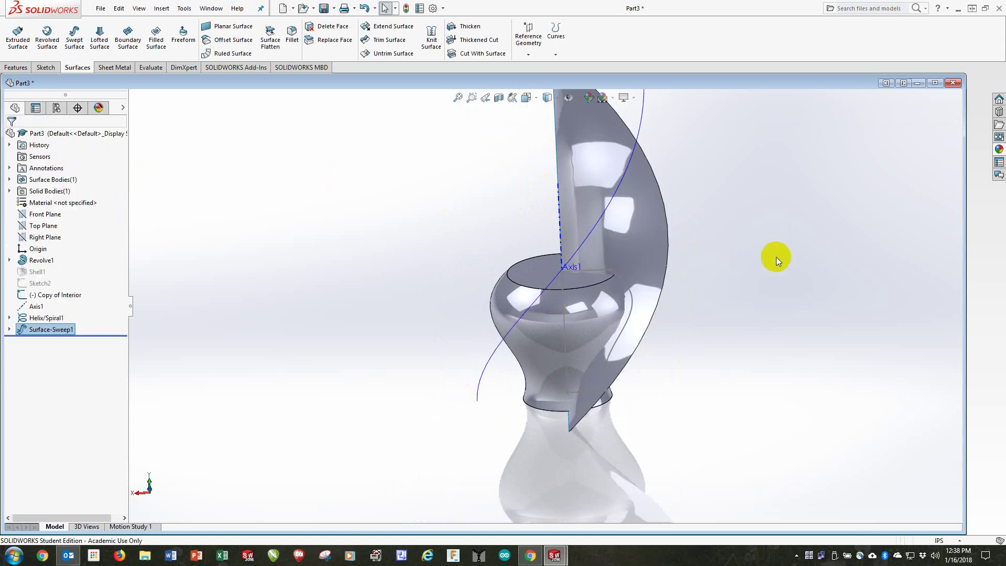
# Step: Create a 3D sketch intersection curve between the swept surface and the vase's curved outer face, and finish the sketch
pyautogui.moveTo(761, 289); pyautogui.dragTo(750, 266, button='middle')
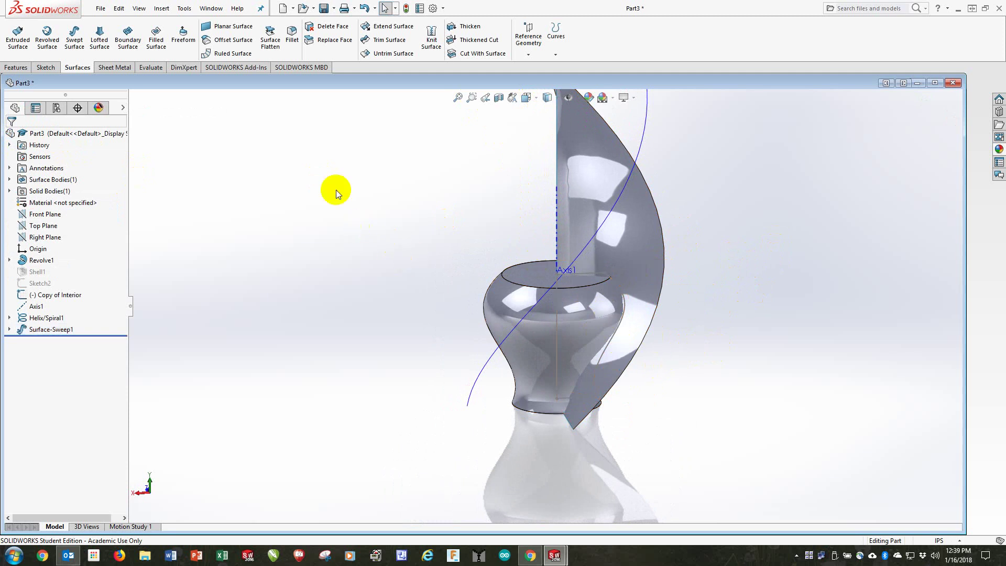
pyautogui.click(184, 9)
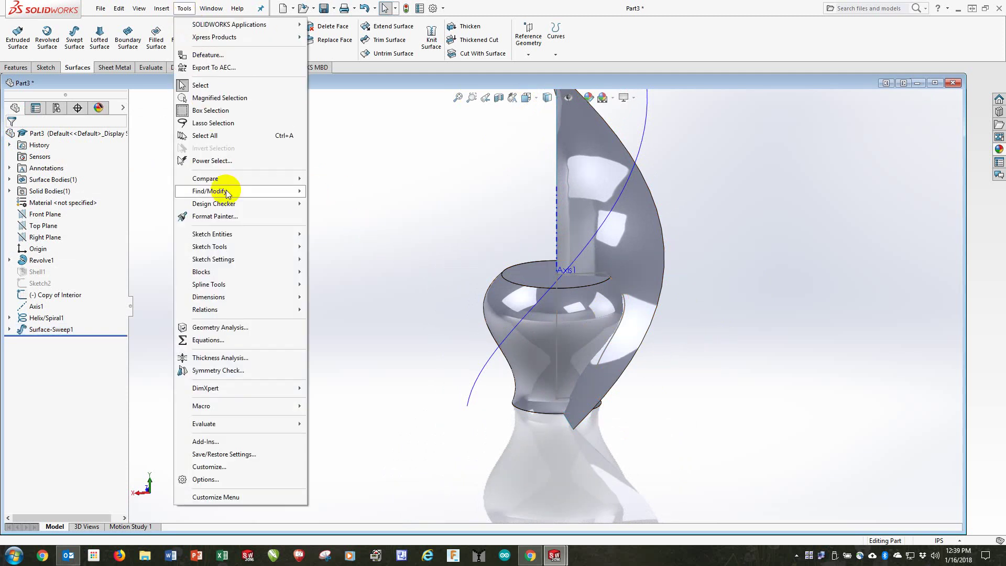
pyautogui.moveTo(235, 246)
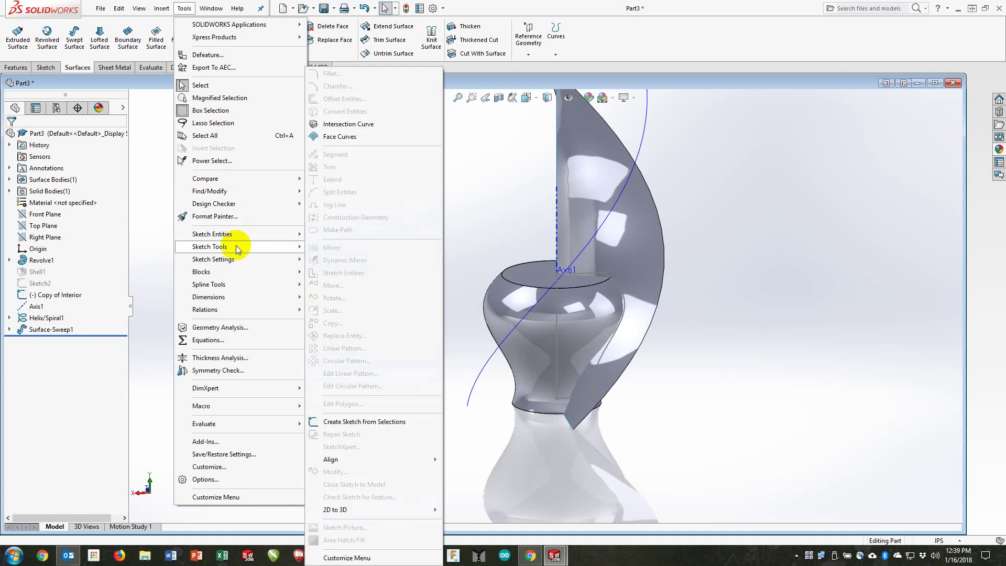
pyautogui.click(339, 124)
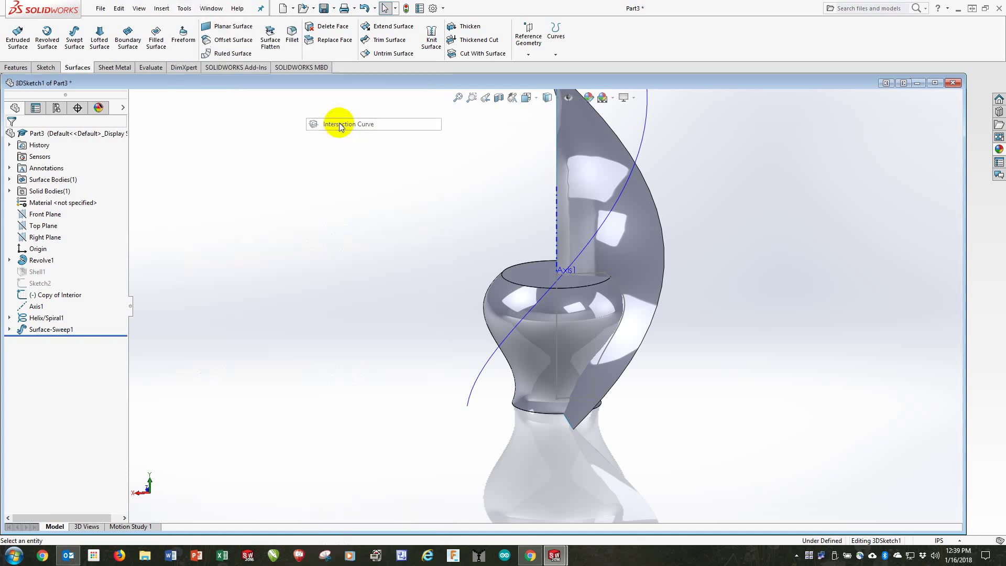
pyautogui.click(648, 241)
pyautogui.click(567, 311)
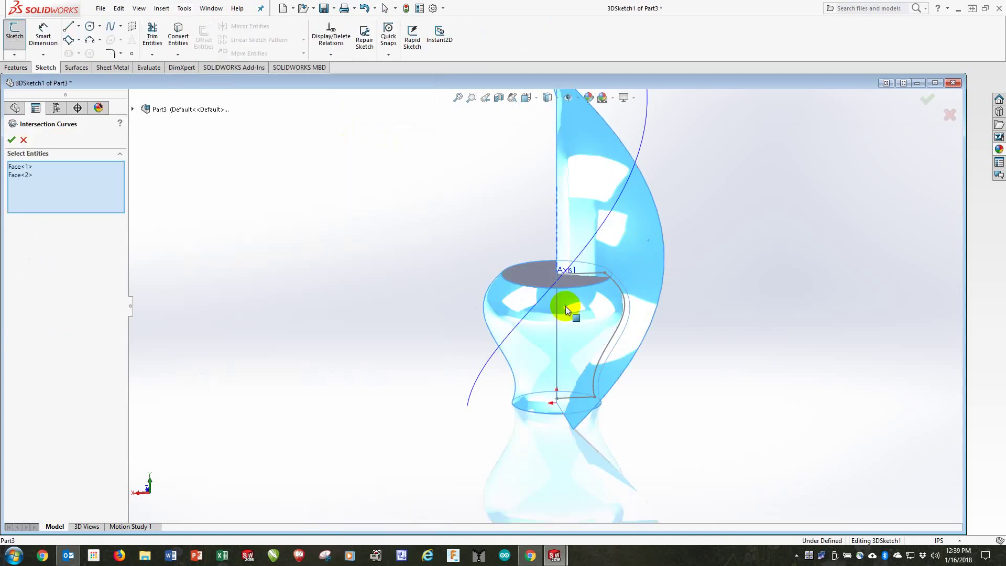
pyautogui.click(11, 139)
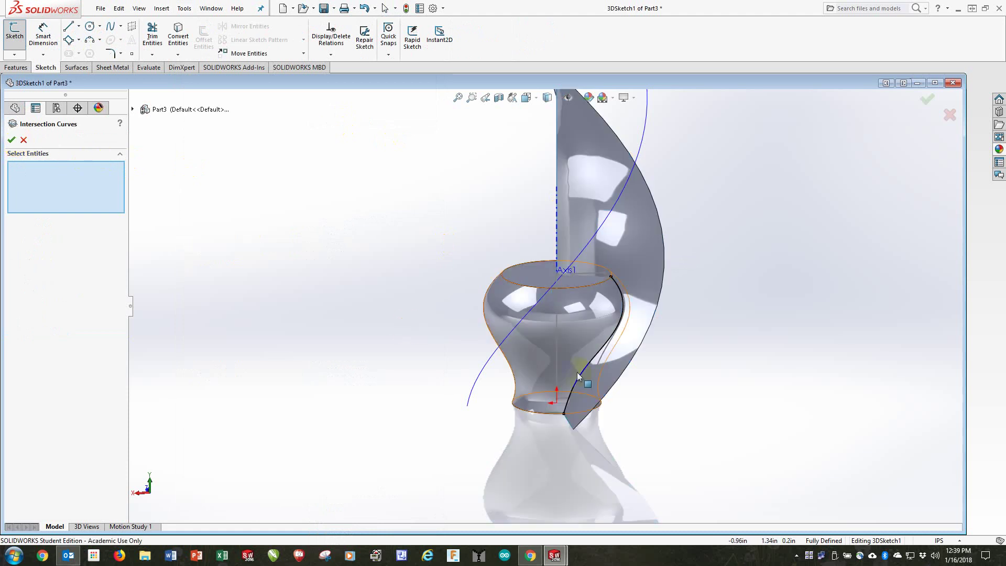
pyautogui.click(925, 101)
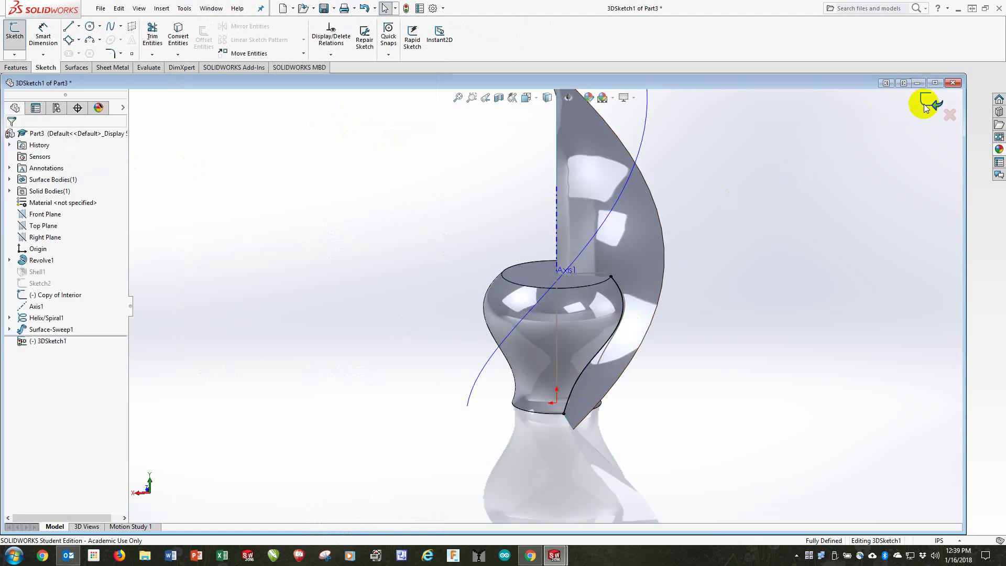
pyautogui.click(926, 105)
# Step: Hide the swept surface and the helix curve
pyautogui.moveTo(754, 326); pyautogui.dragTo(725, 348, button='middle')
pyautogui.rightClick(675, 208)
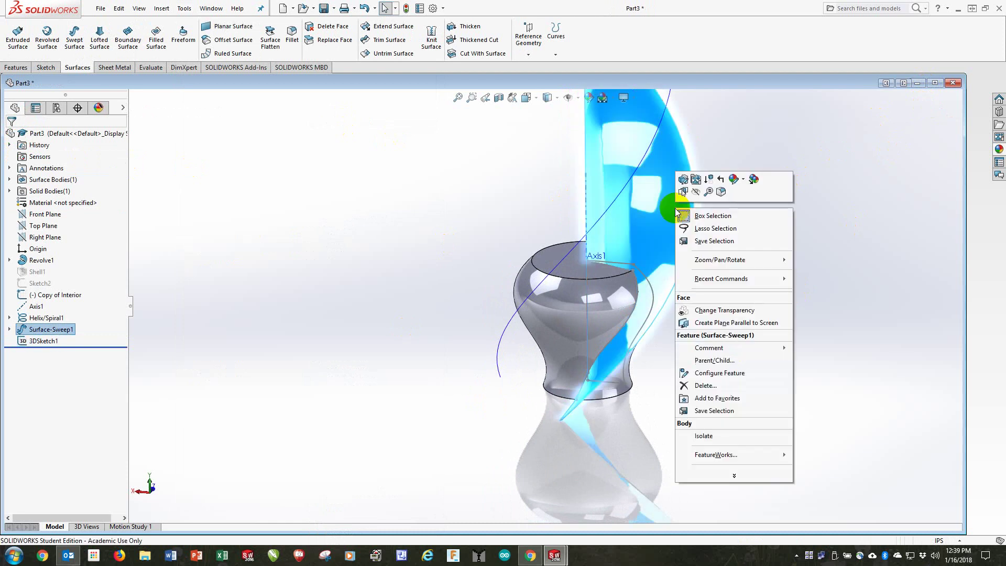
pyautogui.click(706, 193)
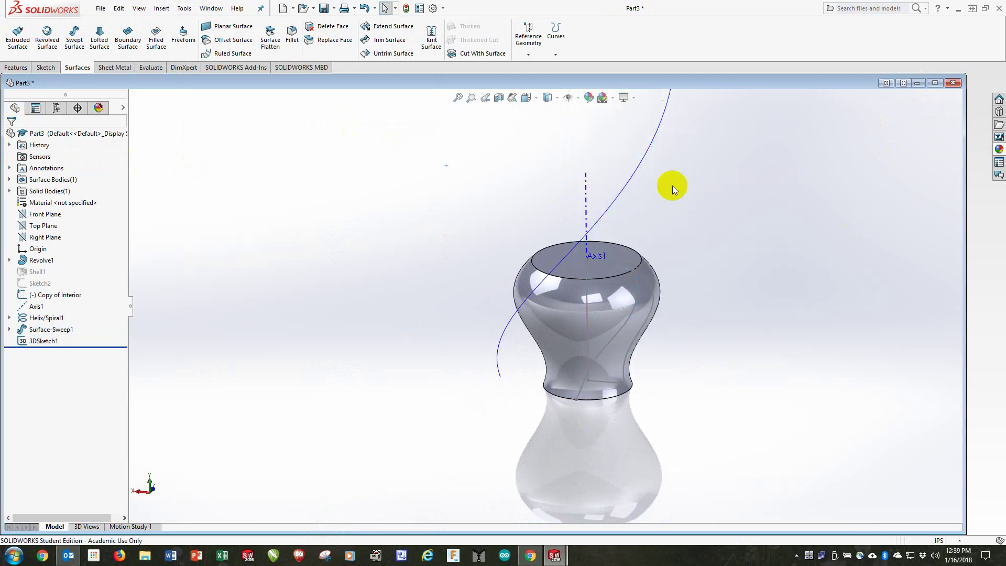
pyautogui.rightClick(639, 167)
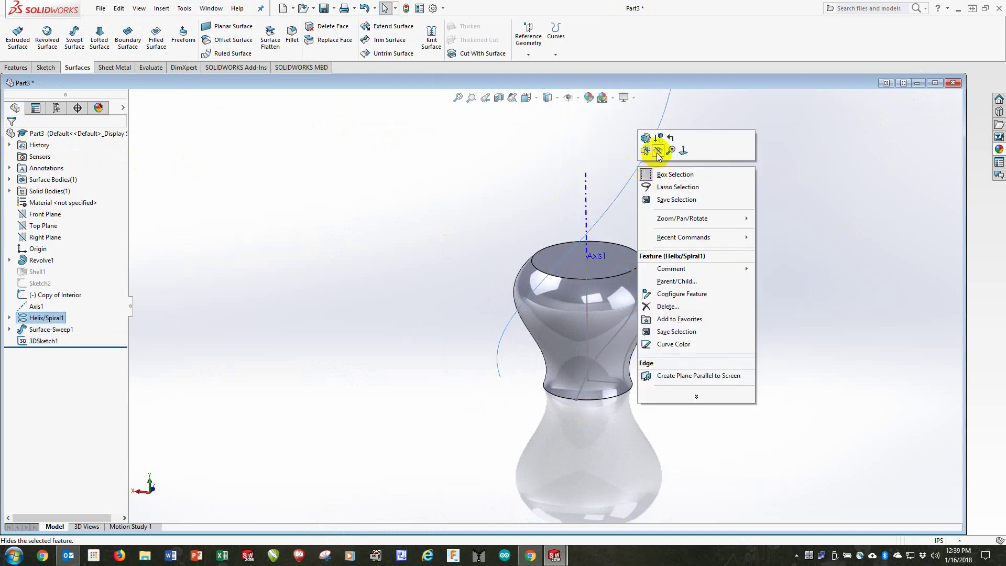
pyautogui.click(658, 151)
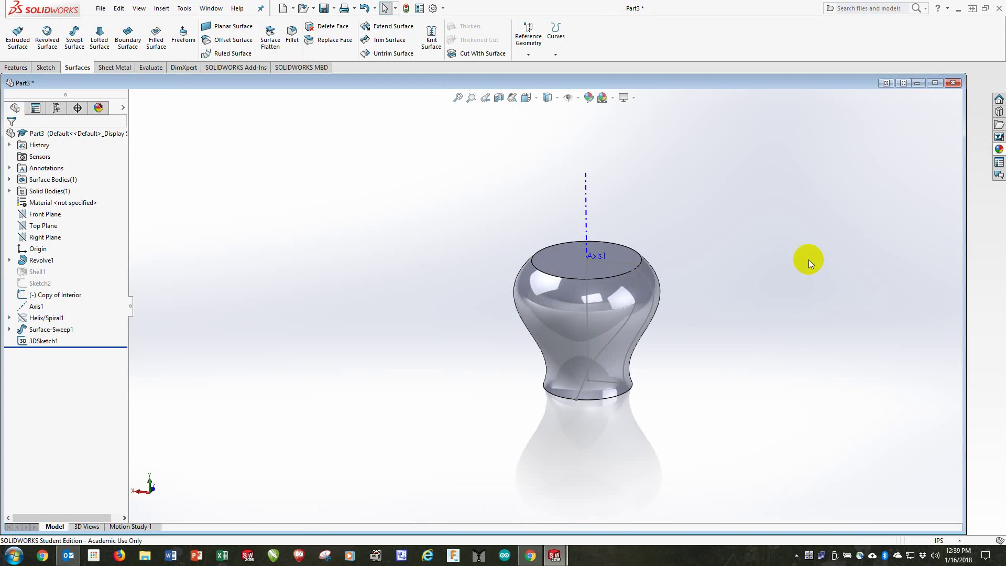
# Step: Start a new sketch on the vase body's flat top face
pyautogui.scroll(-5, 673, 294)
pyautogui.moveTo(662, 303); pyautogui.dragTo(606, 324, button='middle')
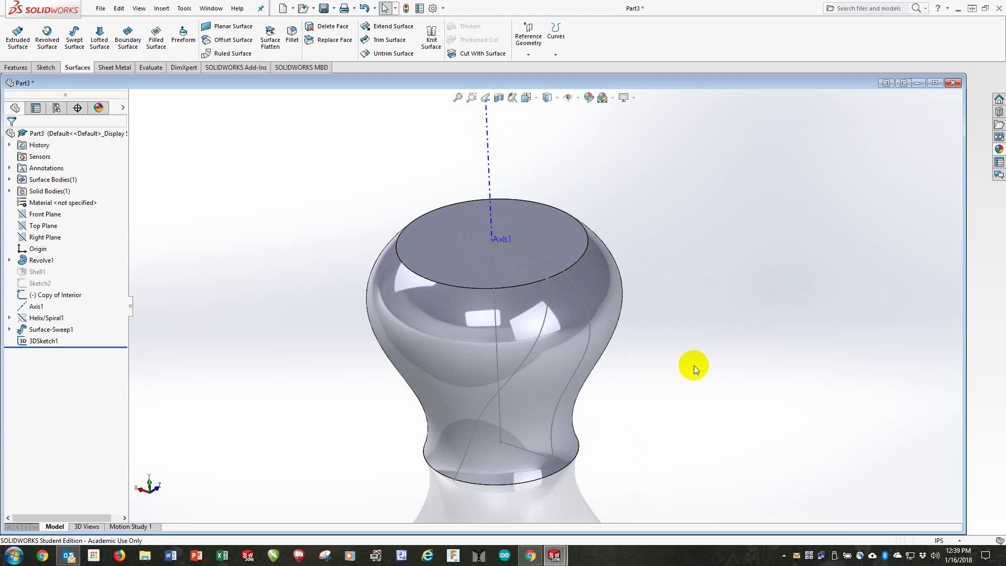
pyautogui.moveTo(684, 387); pyautogui.dragTo(714, 372, button='middle')
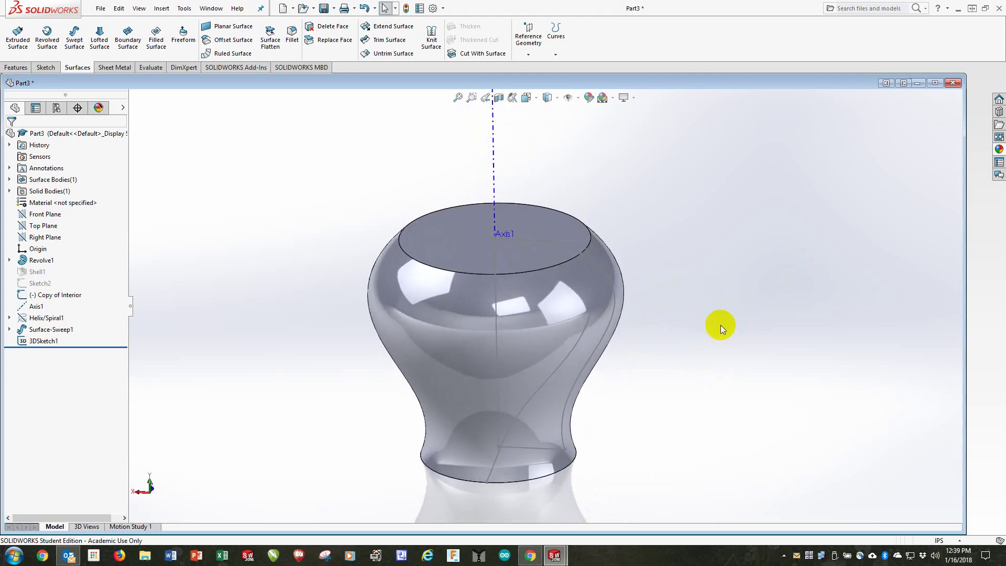
pyautogui.moveTo(670, 290); pyautogui.dragTo(642, 315, button='middle')
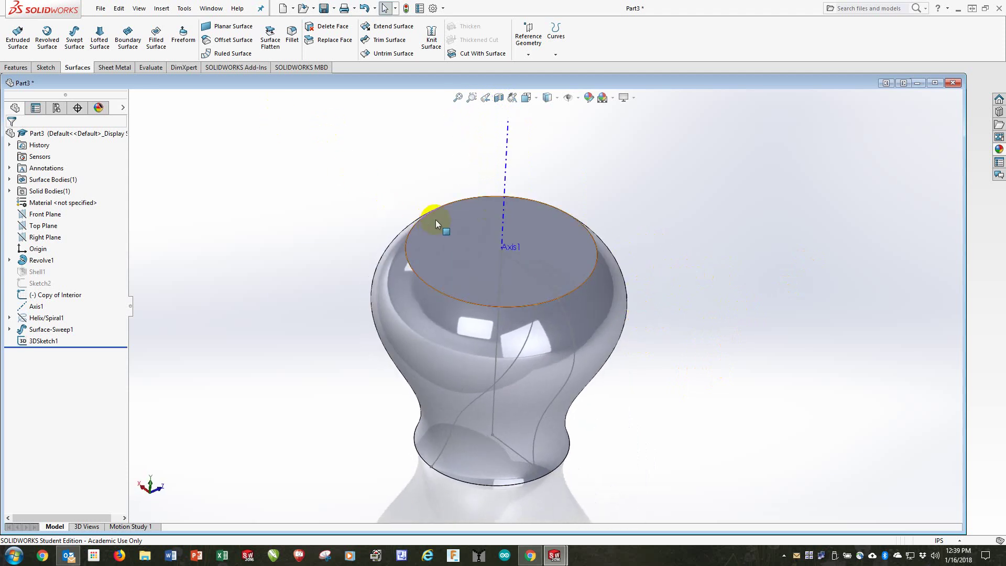
pyautogui.click(45, 68)
pyautogui.click(15, 33)
pyautogui.click(462, 220)
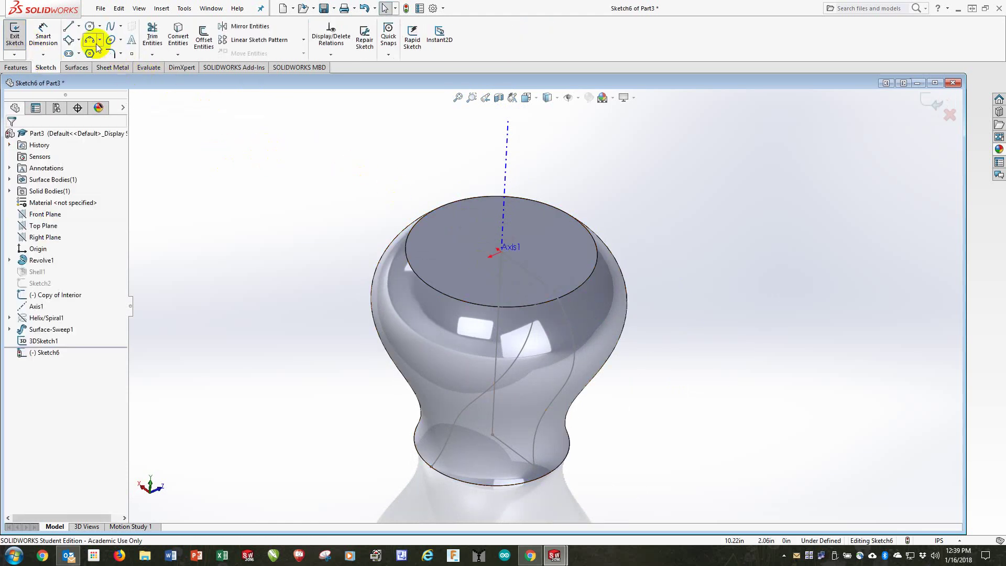
# Step: Draw a construction centerline from the origin to the upper end of the intersection curve on the top rim
pyautogui.click(68, 26)
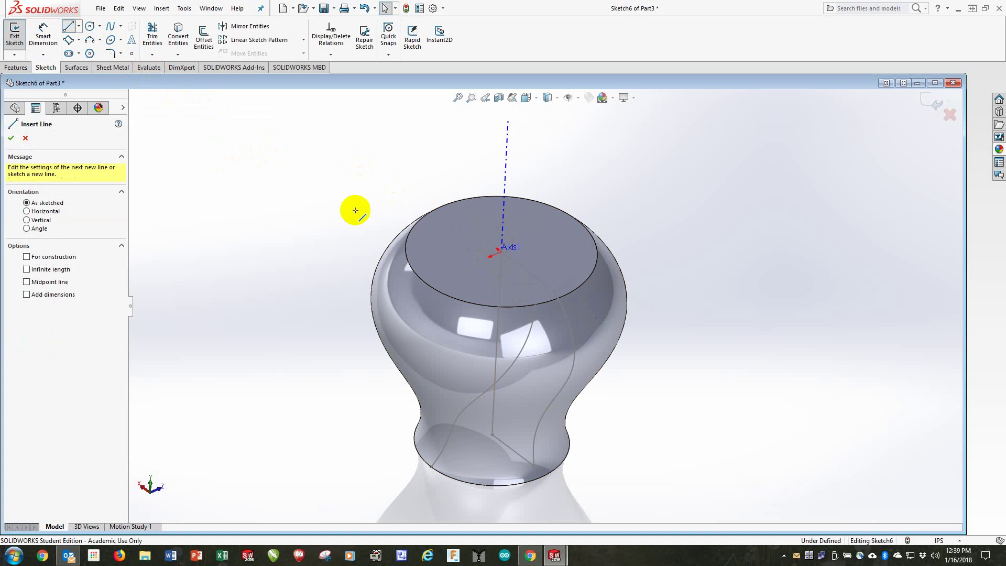
pyautogui.click(79, 26)
pyautogui.click(89, 48)
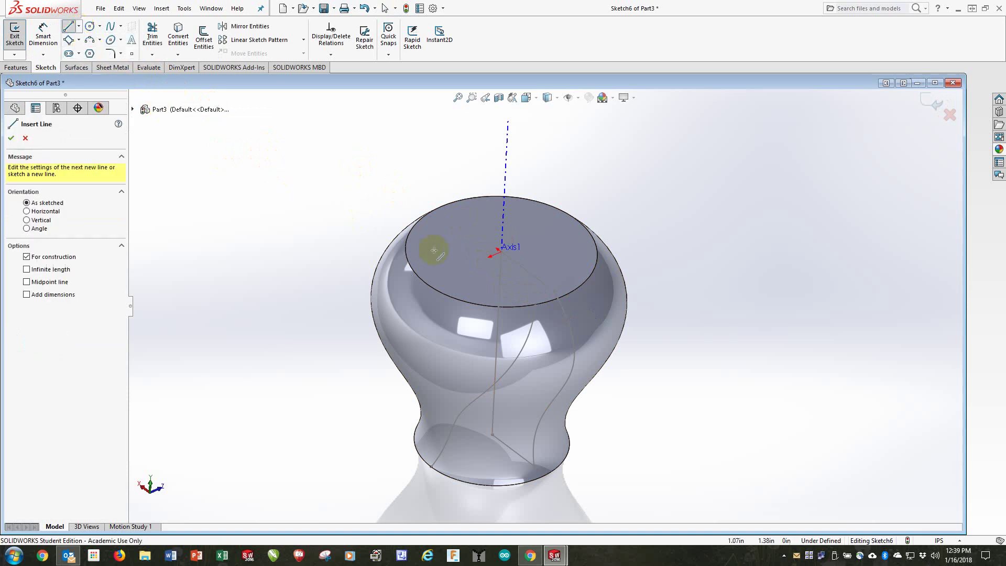
pyautogui.scroll(-4, 520, 267)
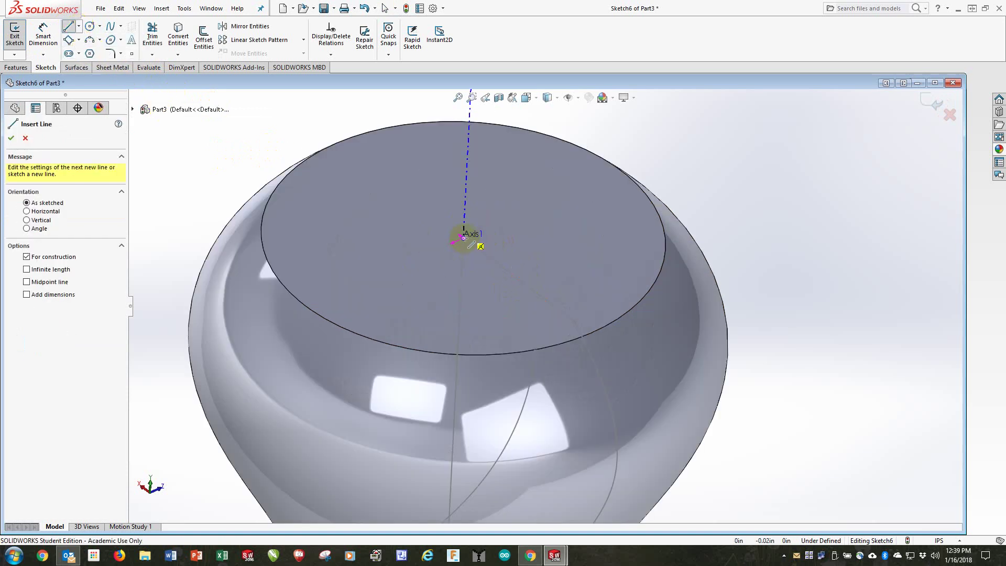
pyautogui.click(463, 236)
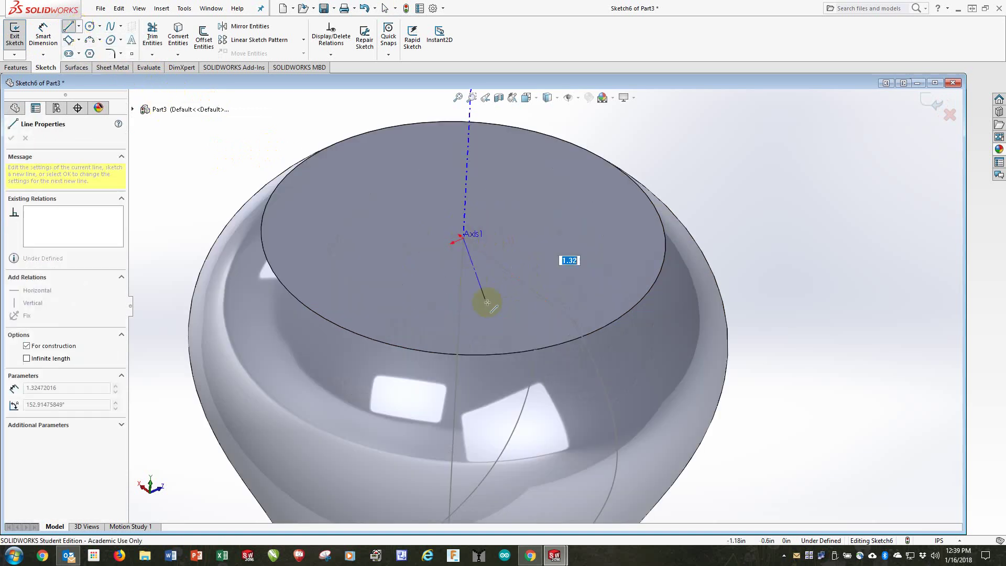
pyautogui.click(535, 350)
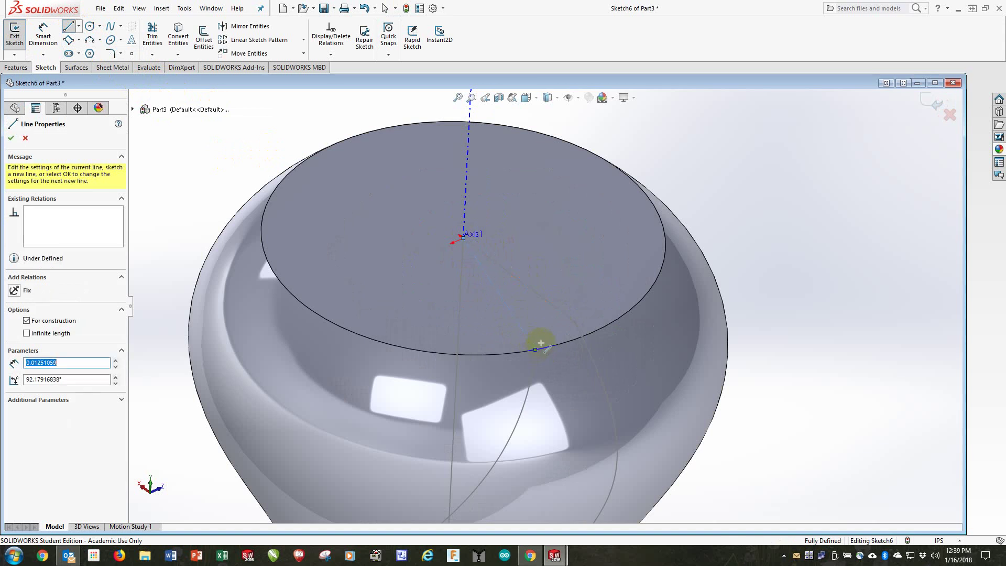
pyautogui.press('Escape')
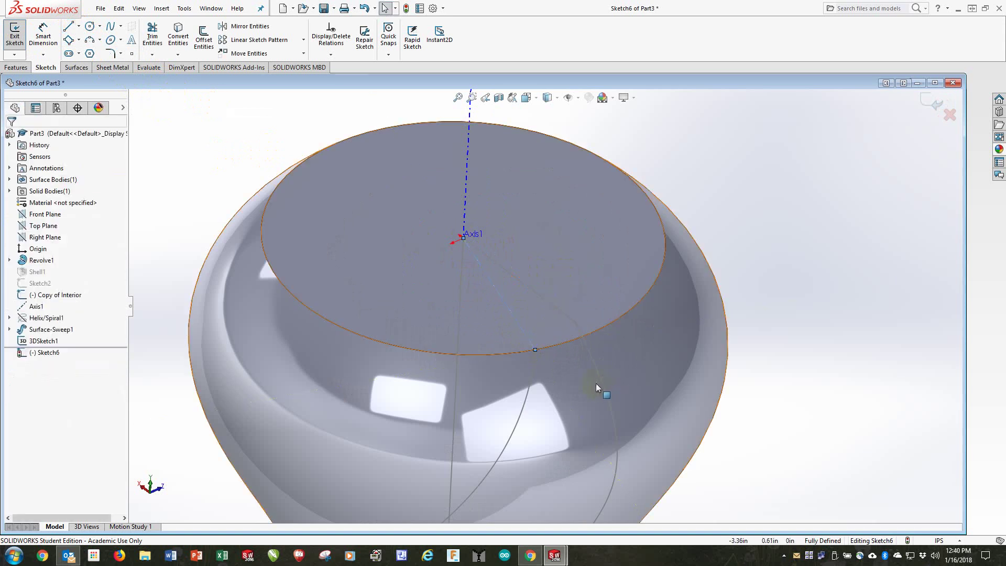
# Step: Sketch a 3 point corner rectangle about 0.57 in long across the top rim, around the centerline's outer end
pyautogui.click(69, 40)
pyautogui.moveTo(532, 339)
pyautogui.mouseDown(button='middle')
pyautogui.moveTo(490, 312)
pyautogui.moveTo(535, 325)
pyautogui.moveTo(542, 384)
pyautogui.moveTo(526, 414)
pyautogui.moveTo(548, 439)
pyautogui.moveTo(524, 422)
pyautogui.moveTo(528, 335)
pyautogui.mouseUp(button='middle')
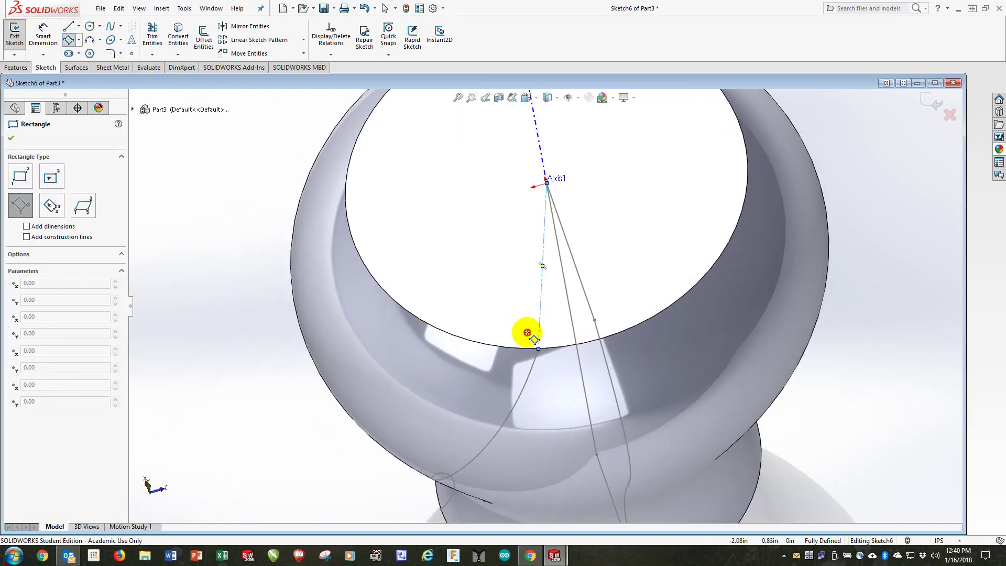
pyautogui.click(527, 333)
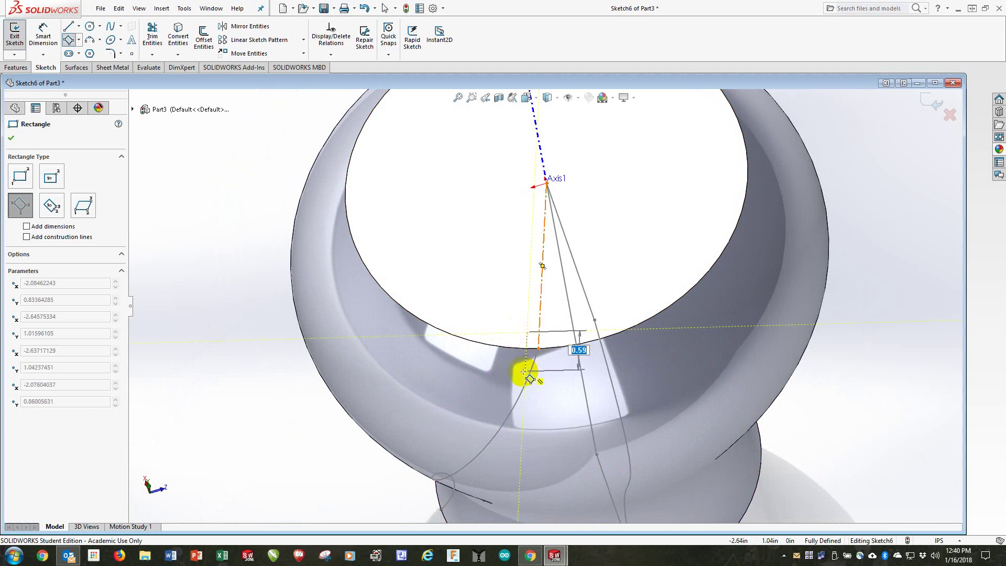
pyautogui.click(518, 370)
pyautogui.click(548, 372)
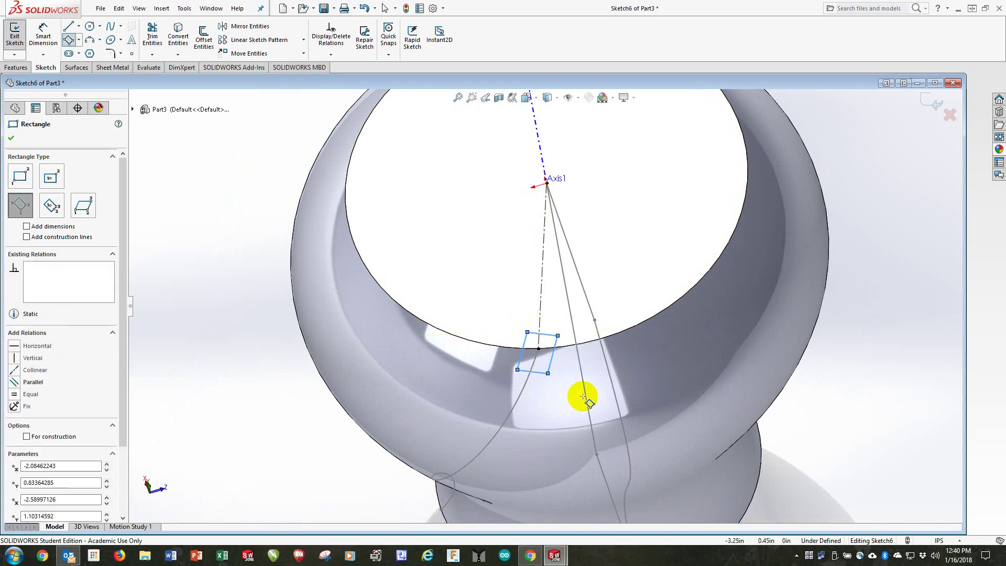
pyautogui.press('Escape')
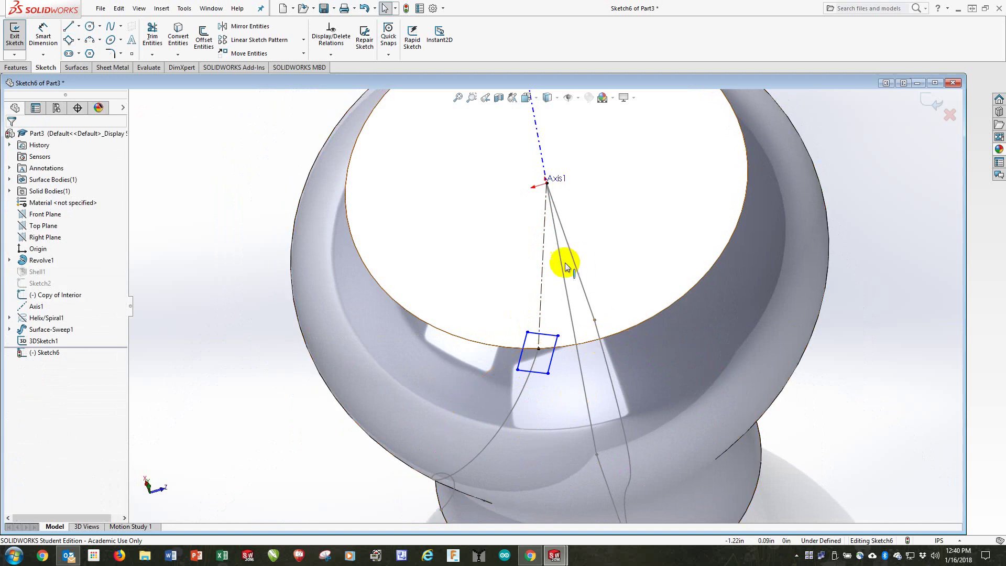
# Step: Make the rectangle's long side parallel to the construction centerline
pyautogui.click(526, 341)
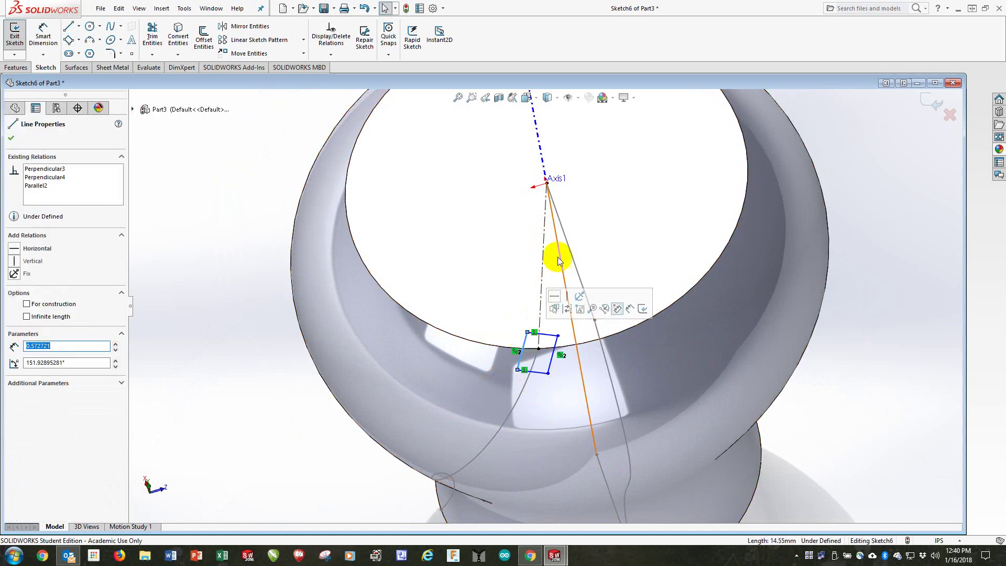
pyautogui.keyDown('ctrl'); pyautogui.click(542, 285); pyautogui.keyUp('ctrl')
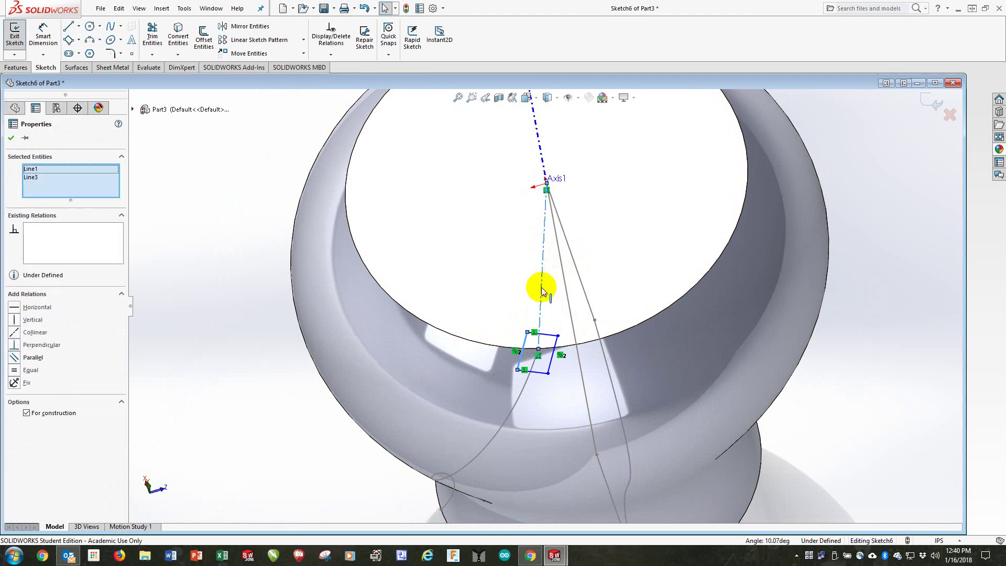
pyautogui.click(21, 358)
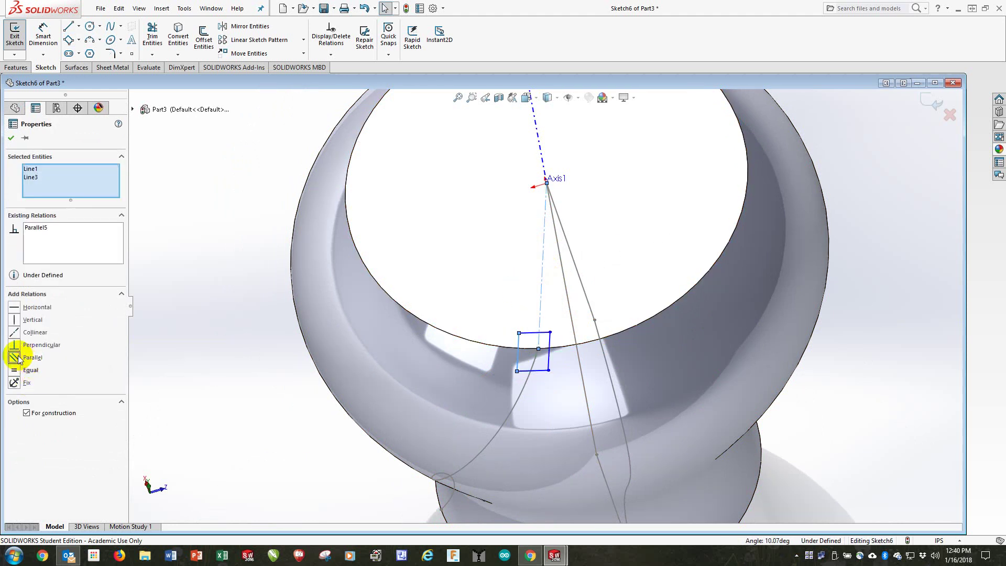
pyautogui.click(10, 138)
# Step: Make the midpoint of the rectangle's outer short edge coincident with the construction centerline
pyautogui.scroll(-5, 530, 398)
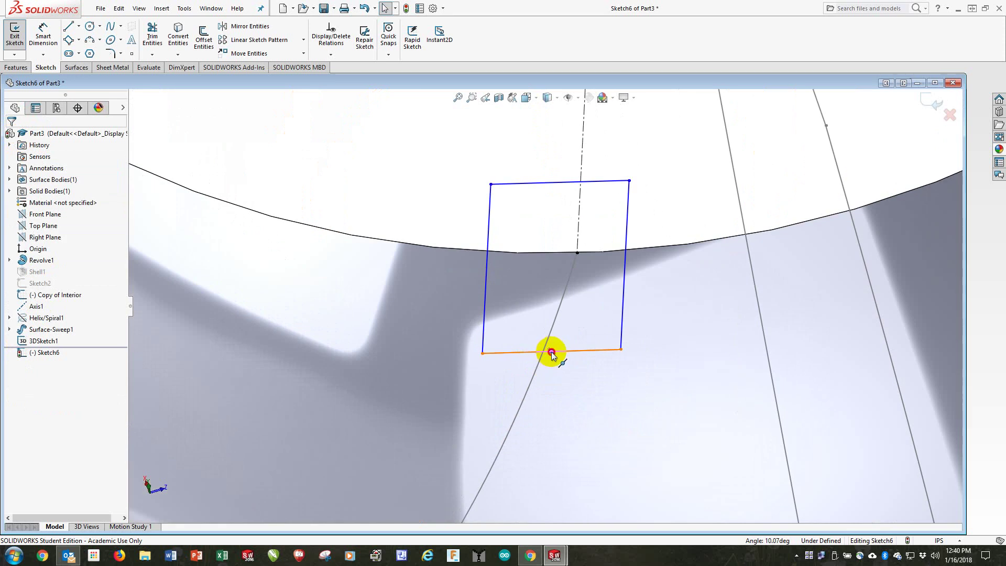
pyautogui.click(551, 352)
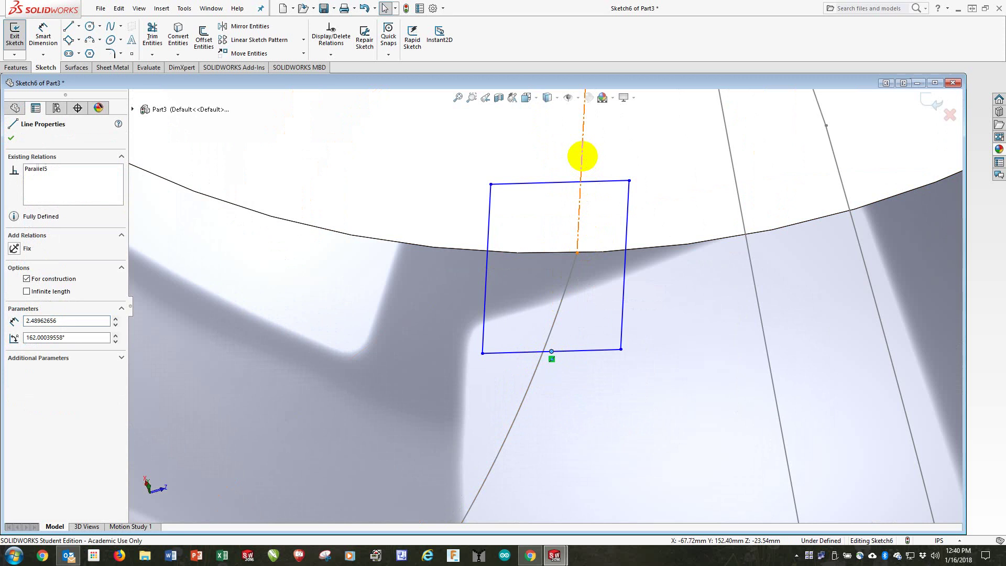
pyautogui.keyDown('ctrl'); pyautogui.click(581, 156); pyautogui.keyUp('ctrl')
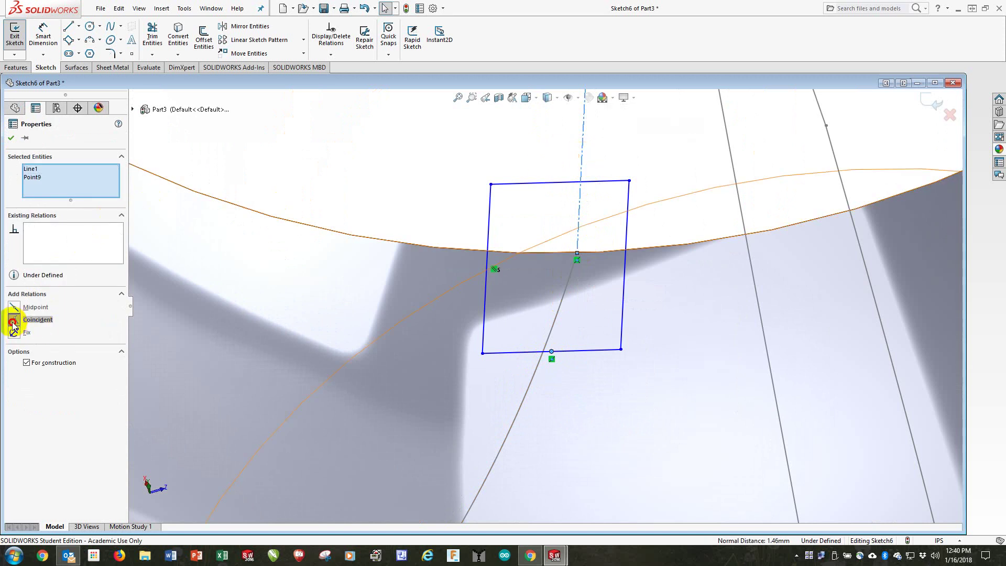
pyautogui.click(13, 321)
pyautogui.click(312, 286)
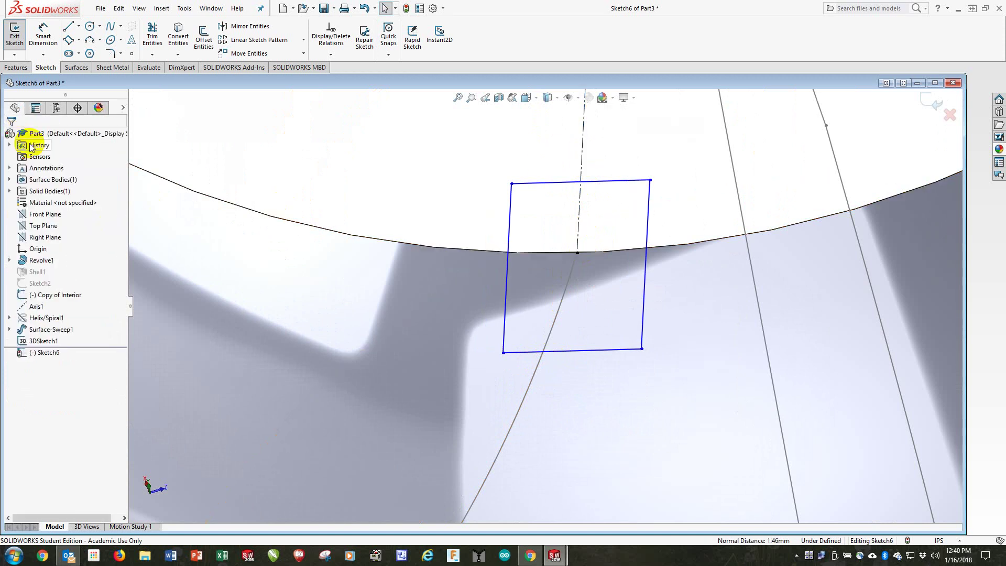
# Step: Reshape the rectangle by its outer corners into a narrow profile extending beyond the top rim, and finish the sketch
pyautogui.moveTo(503, 353); pyautogui.dragTo(537, 330)
pyautogui.moveTo(681, 312); pyautogui.dragTo(579, 351, button='middle')
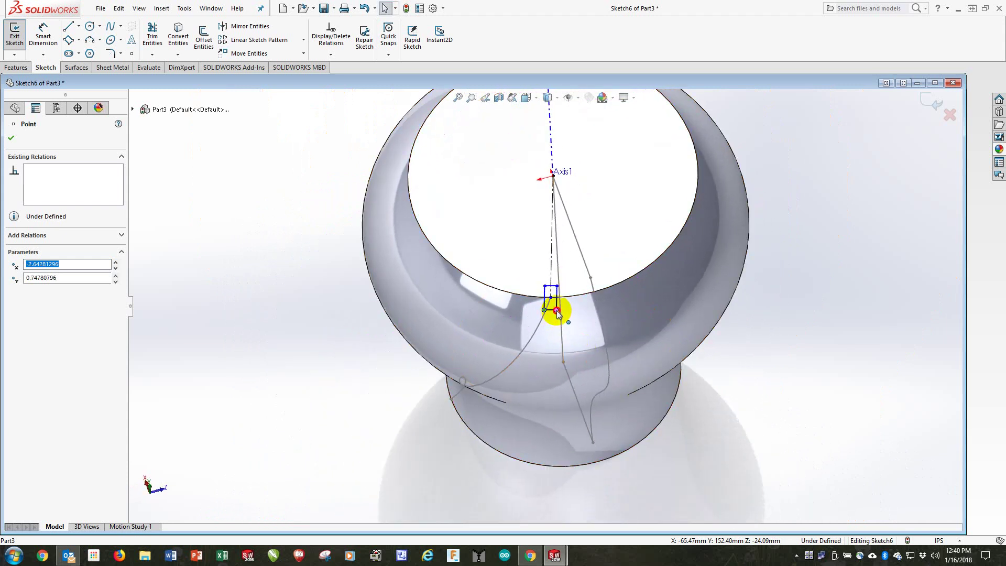
pyautogui.moveTo(556, 313); pyautogui.dragTo(558, 317)
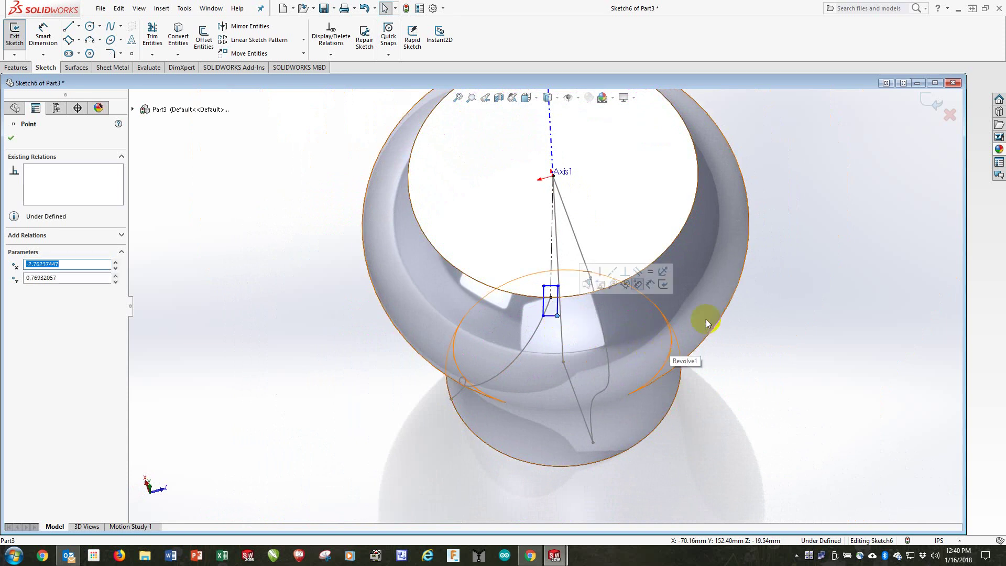
pyautogui.click(934, 106)
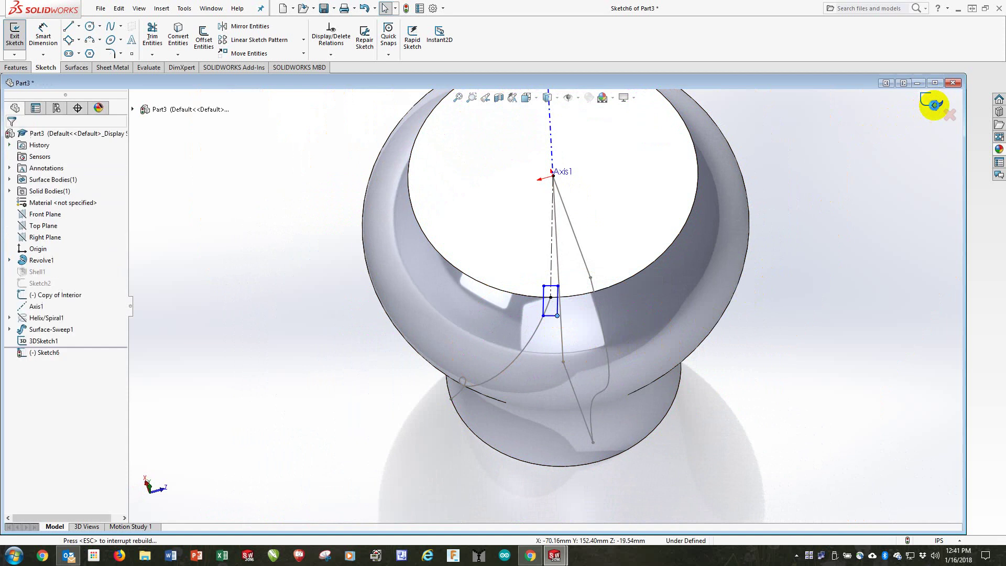
# Step: Start a Swept Boss/Base with the rectangle sketch as profile and the spiral 3D sketch curve as path
pyautogui.moveTo(677, 443); pyautogui.dragTo(588, 321, button='middle')
pyautogui.click(15, 68)
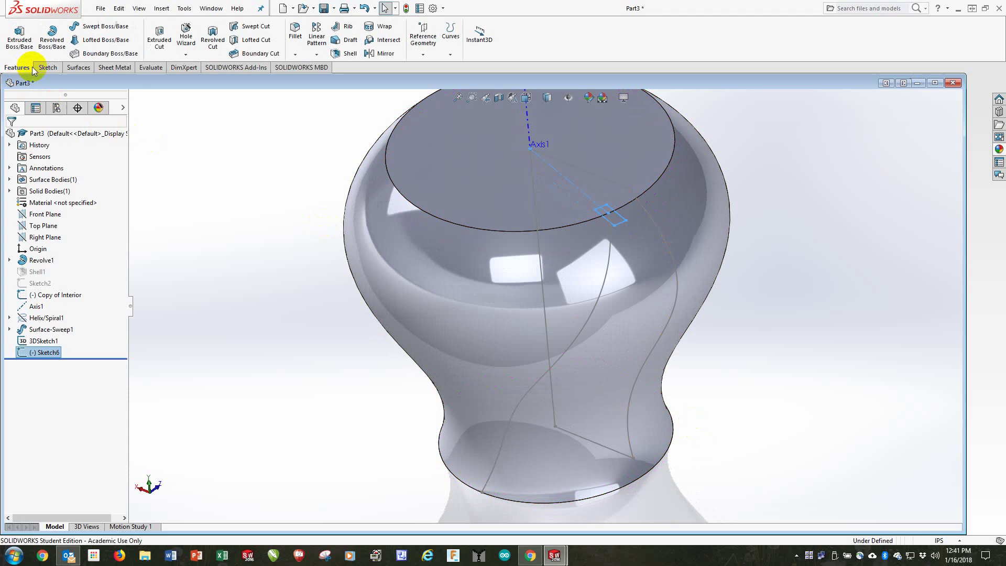
pyautogui.click(100, 28)
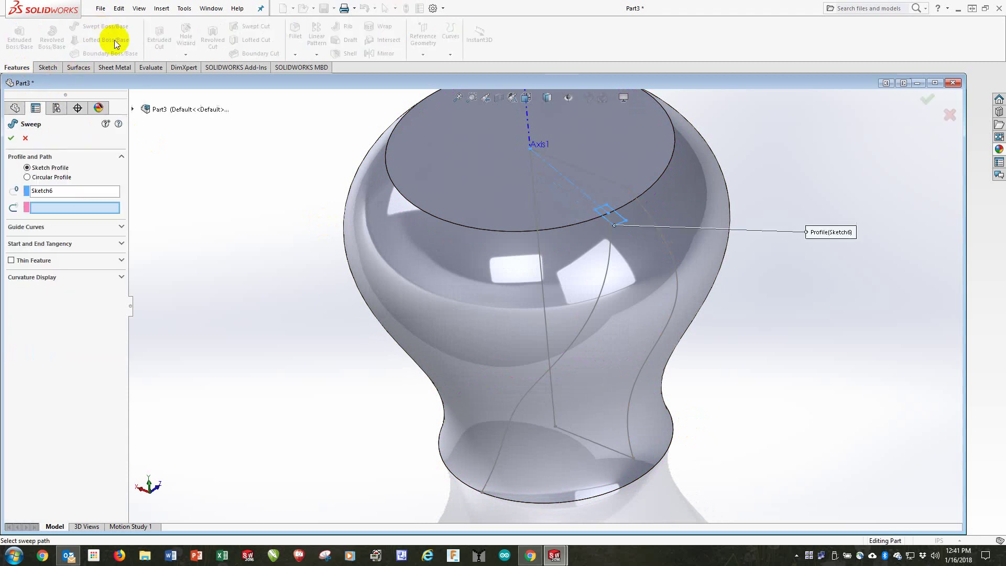
pyautogui.click(589, 322)
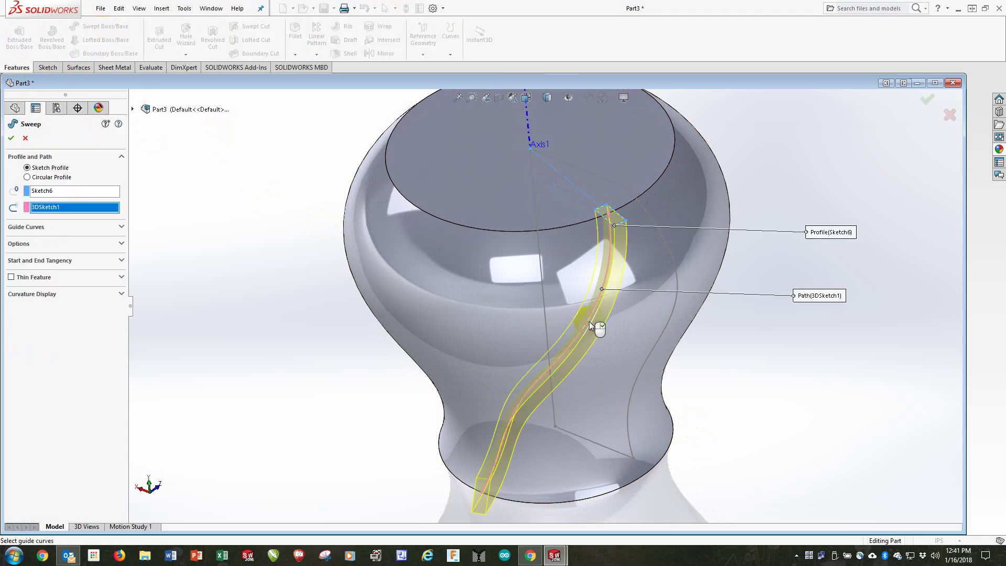
pyautogui.moveTo(612, 232); pyautogui.dragTo(613, 313, button='middle')
pyautogui.scroll(-3, 600, 207)
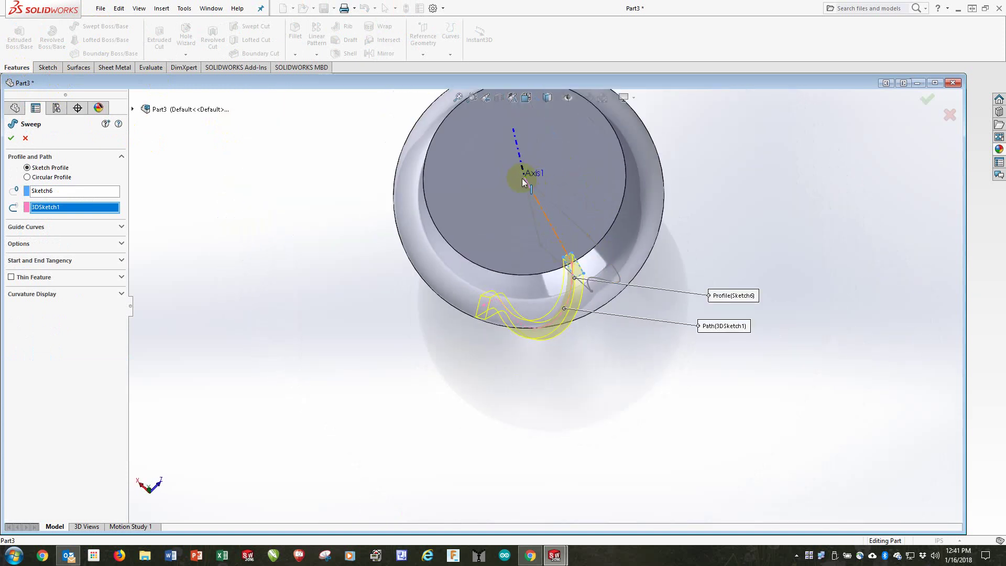
pyautogui.moveTo(558, 355); pyautogui.dragTo(516, 286, button='middle')
pyautogui.scroll(-3, 515, 286)
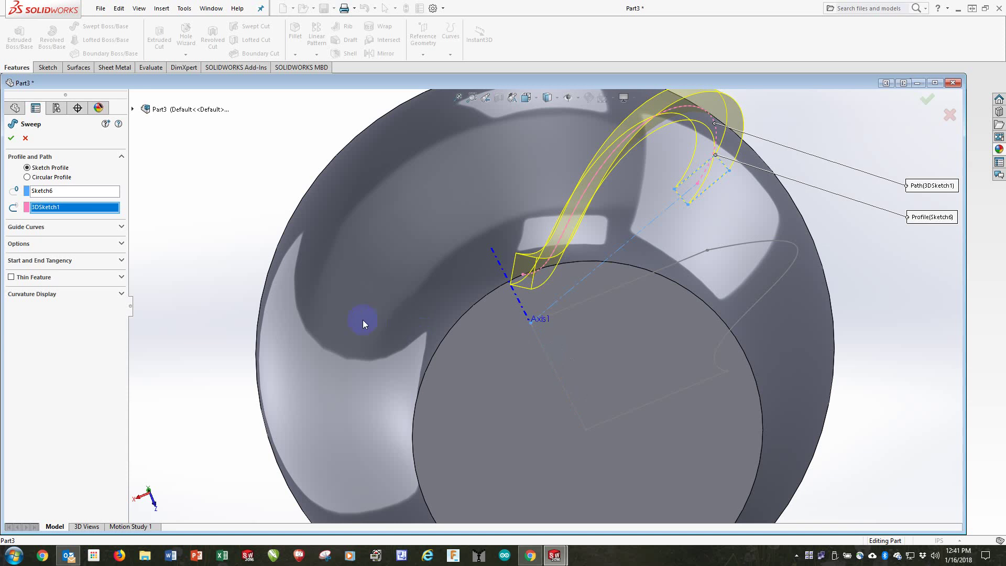
# Step: Set the sweep's profile twist to Specify Twist Value, controlled in degrees, with a twist of 27 degrees
pyautogui.click(122, 244)
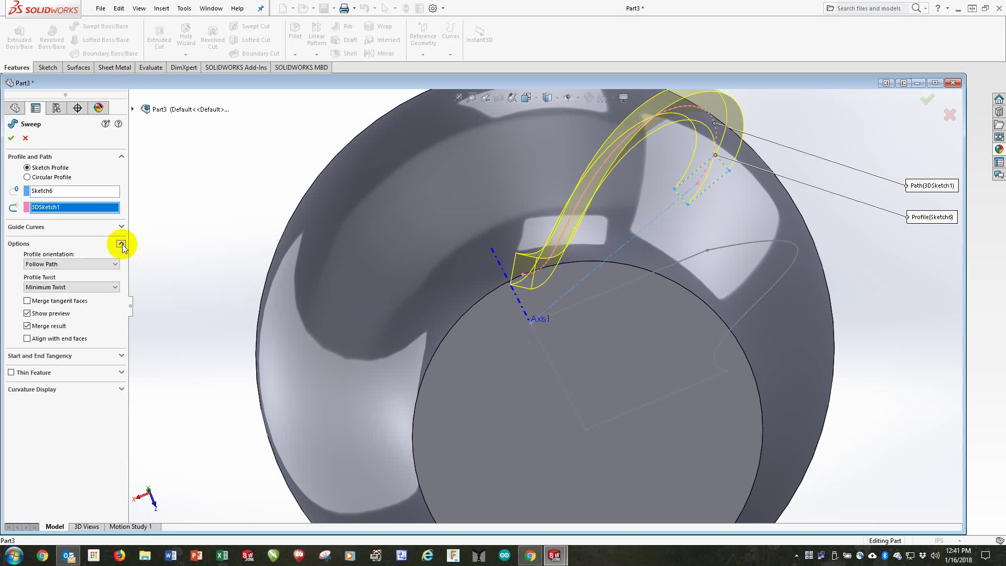
pyautogui.click(84, 287)
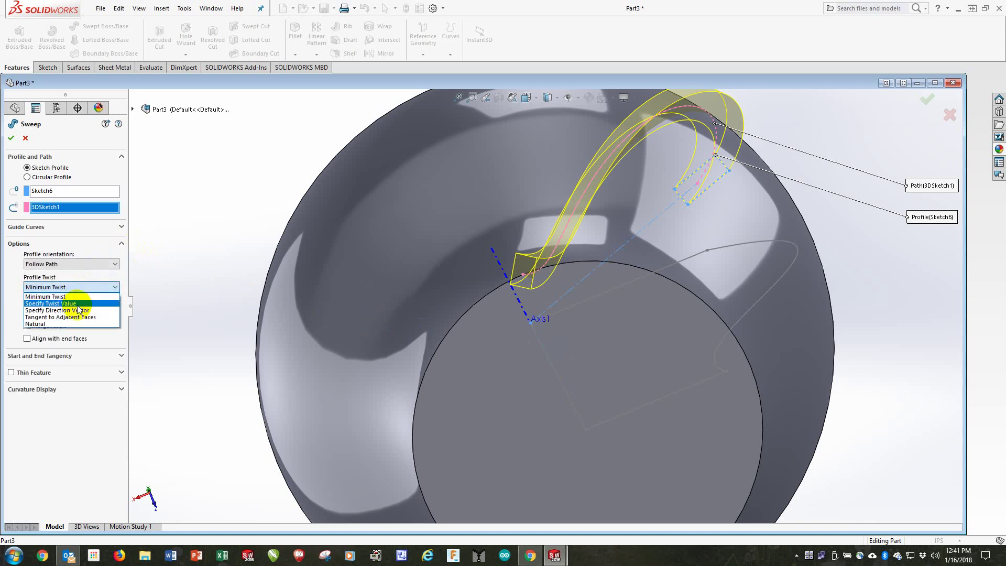
pyautogui.click(78, 304)
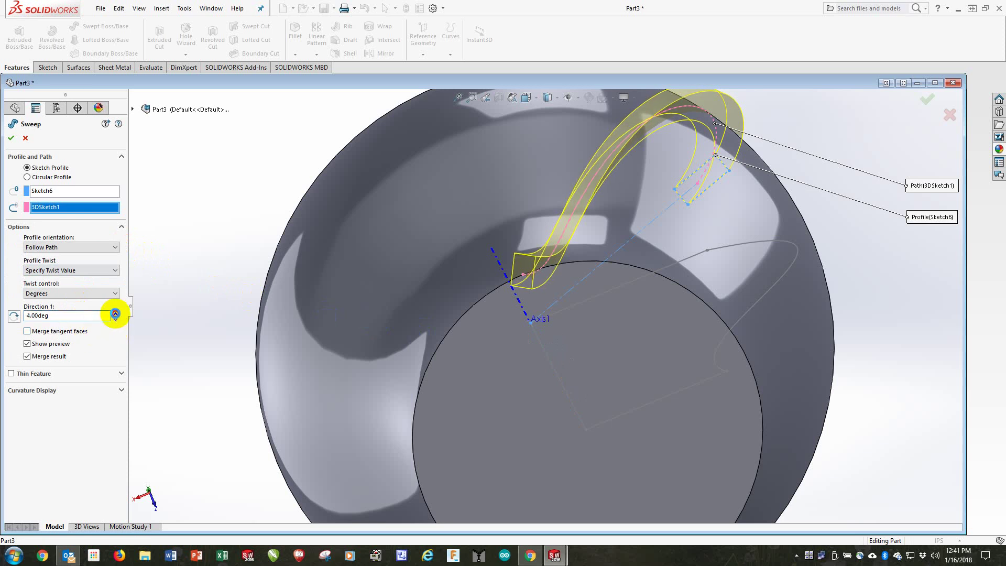
pyautogui.click(116, 314)
pyautogui.click(115, 313)
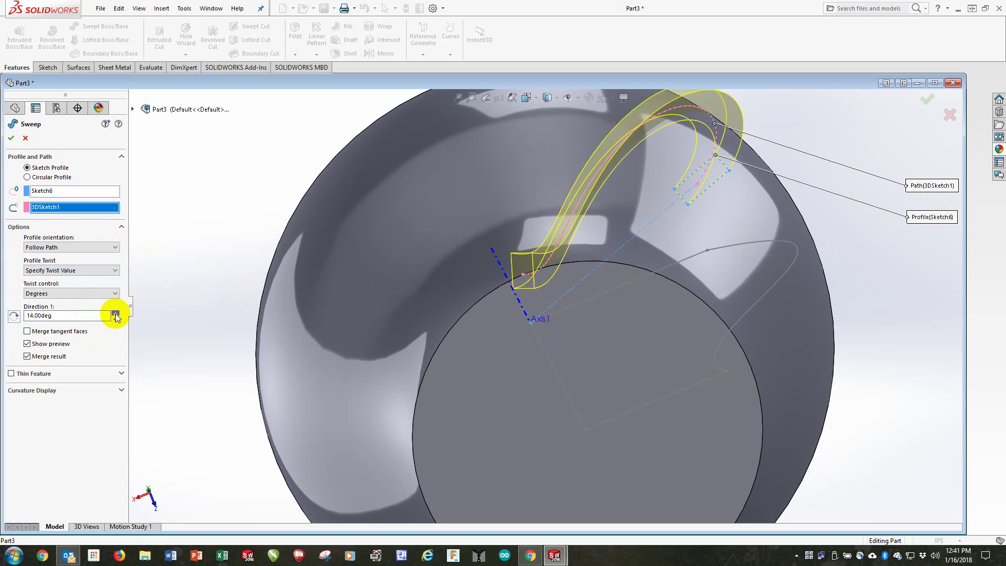
pyautogui.click(116, 313)
pyautogui.click(116, 314)
pyautogui.click(116, 313)
pyautogui.click(116, 314)
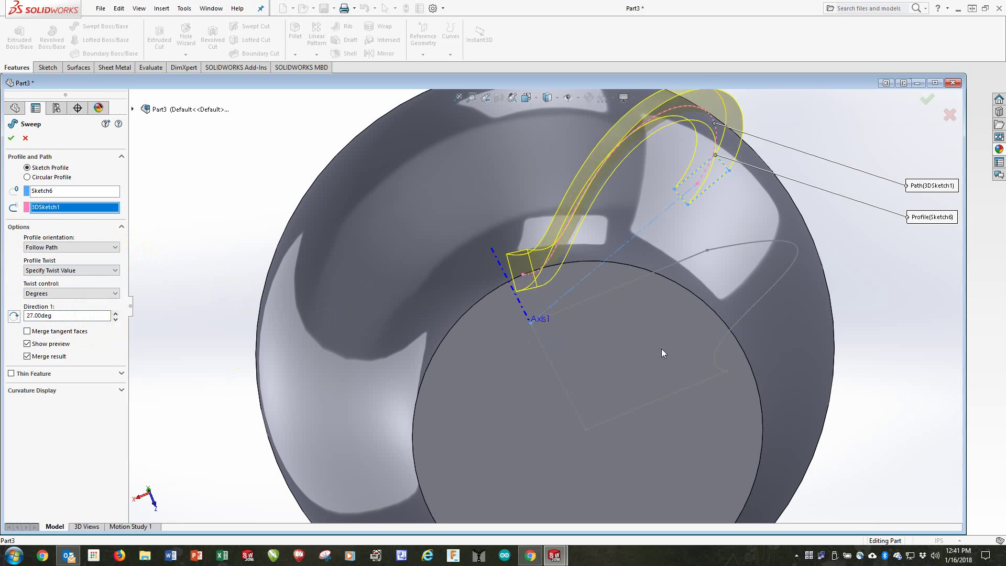
# Step: Increase the sweep's twist to 35 degrees and complete the sweep
pyautogui.moveTo(636, 386); pyautogui.dragTo(603, 385, button='middle')
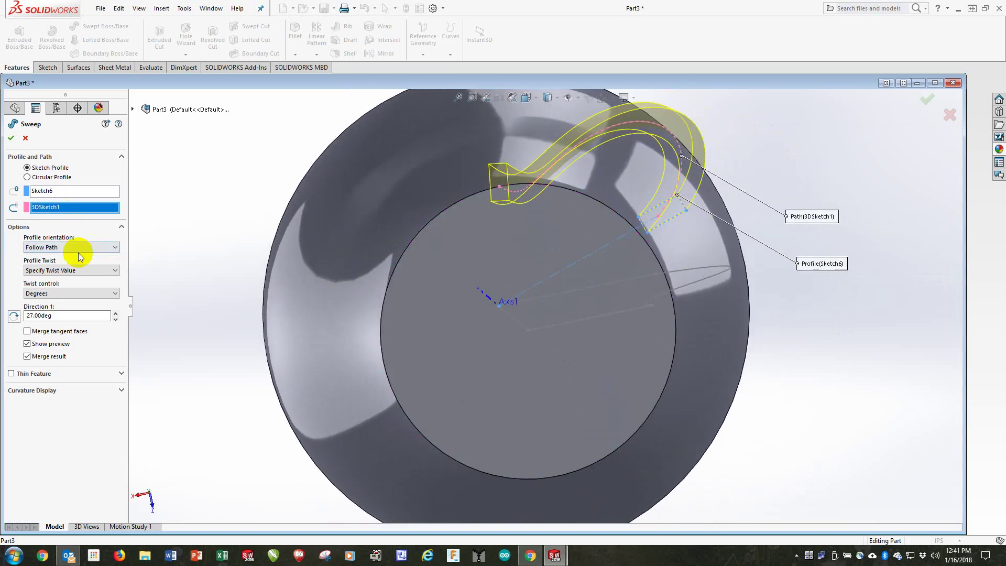
pyautogui.click(117, 313)
pyautogui.click(116, 314)
pyautogui.click(116, 314)
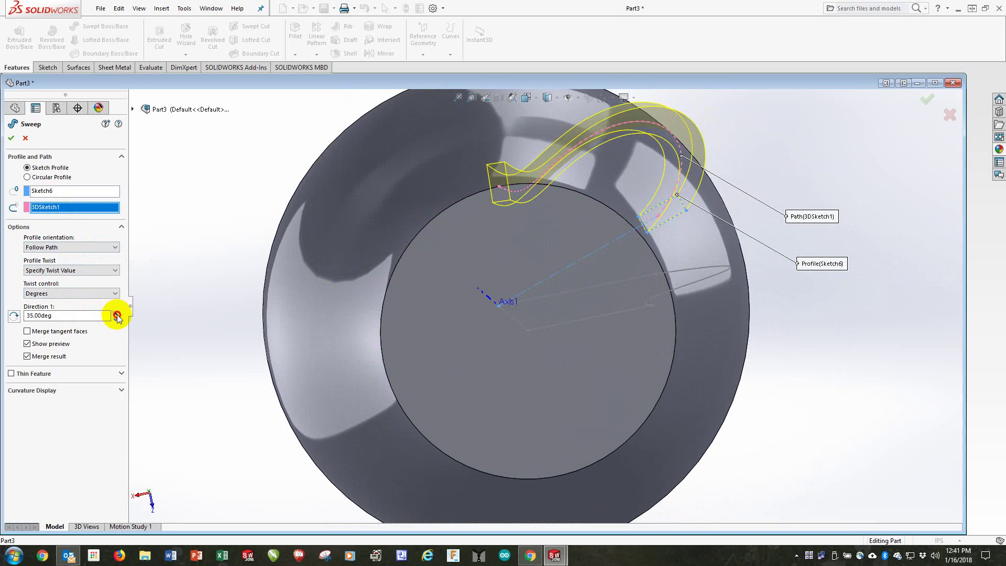
pyautogui.click(12, 137)
# Step: Edit the sweep's 3D path sketch by extending the curve's lower endpoint past the vase's bottom edge, and finish the sketch
pyautogui.scroll(3, 590, 265)
pyautogui.moveTo(591, 265); pyautogui.dragTo(469, 354, button='middle')
pyautogui.scroll(-5, 450, 407)
pyautogui.scroll(-2, 469, 354)
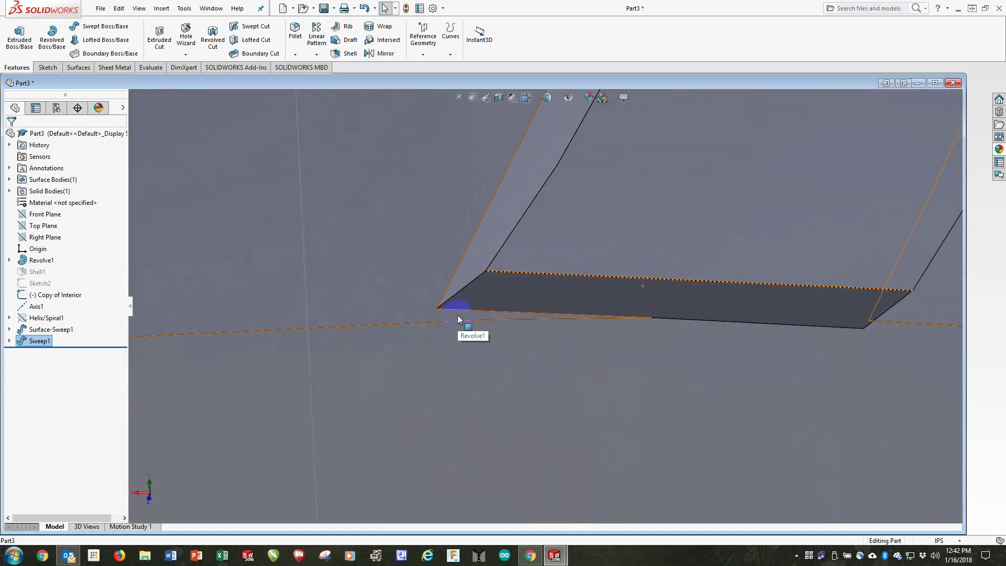
pyautogui.scroll(10, 458, 318)
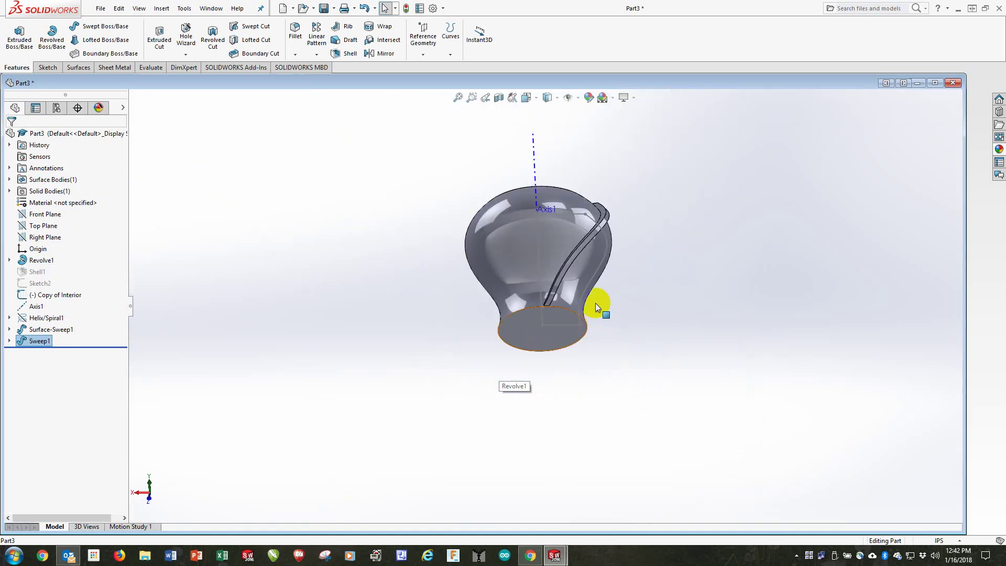
pyautogui.moveTo(595, 303); pyautogui.dragTo(546, 397, button='middle')
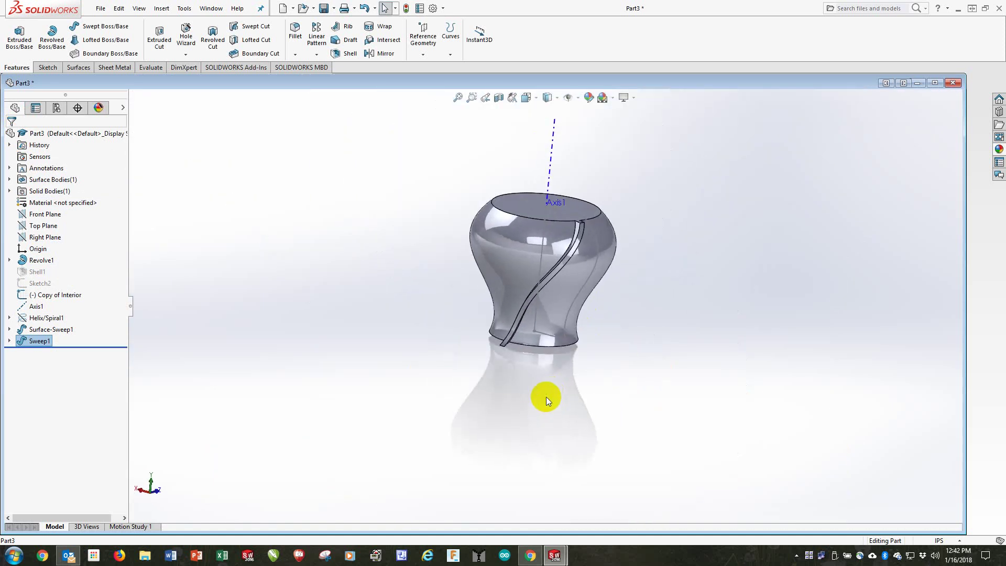
pyautogui.click(9, 341)
pyautogui.rightClick(54, 365)
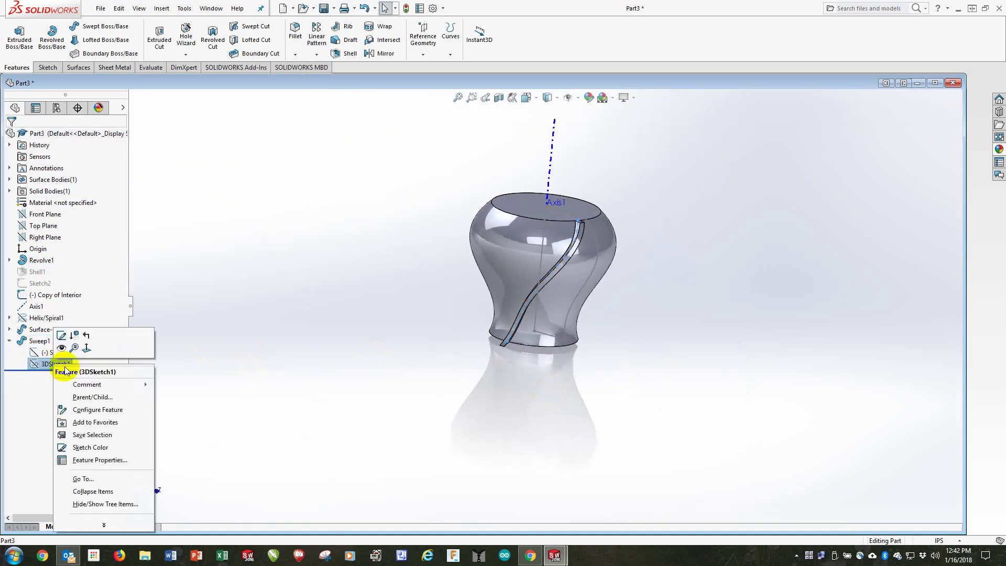
pyautogui.click(61, 336)
pyautogui.scroll(-8, 543, 332)
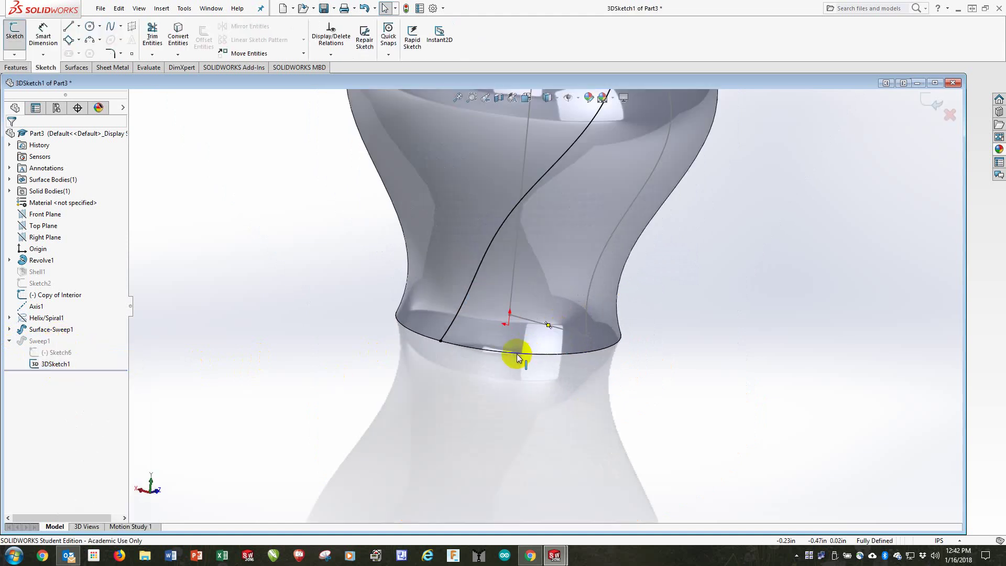
pyautogui.moveTo(355, 323); pyautogui.dragTo(347, 347)
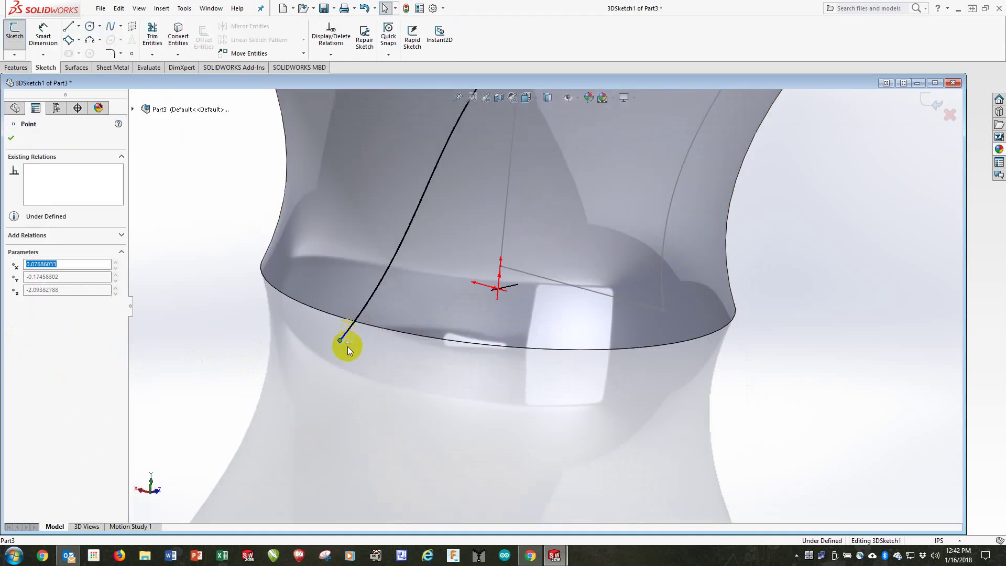
pyautogui.click(12, 139)
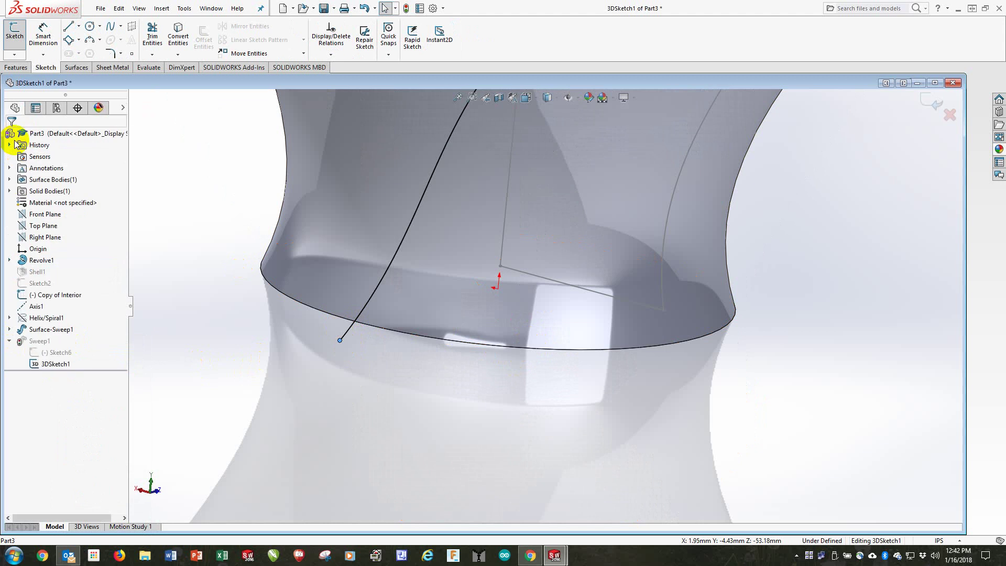
pyautogui.click(926, 105)
# Step: Examine the swept rib's ends at the vase's rim and base, comparing them with the finished Vase 9 part
pyautogui.moveTo(685, 273)
pyautogui.mouseDown(button='middle')
pyautogui.moveTo(483, 325)
pyautogui.moveTo(483, 315)
pyautogui.moveTo(578, 296)
pyautogui.moveTo(575, 328)
pyautogui.moveTo(602, 332)
pyautogui.moveTo(595, 398)
pyautogui.moveTo(602, 329)
pyautogui.moveTo(566, 382)
pyautogui.moveTo(584, 395)
pyautogui.moveTo(575, 234)
pyautogui.moveTo(588, 243)
pyautogui.moveTo(485, 245)
pyautogui.moveTo(535, 312)
pyautogui.moveTo(524, 265)
pyautogui.moveTo(552, 248)
pyautogui.moveTo(539, 251)
pyautogui.moveTo(606, 271)
pyautogui.moveTo(592, 258)
pyautogui.mouseUp(button='middle')
pyautogui.scroll(2, 550, 236)
pyautogui.moveTo(533, 240)
pyautogui.mouseDown(button='middle')
pyautogui.moveTo(532, 218)
pyautogui.moveTo(533, 234)
pyautogui.mouseUp(button='middle')
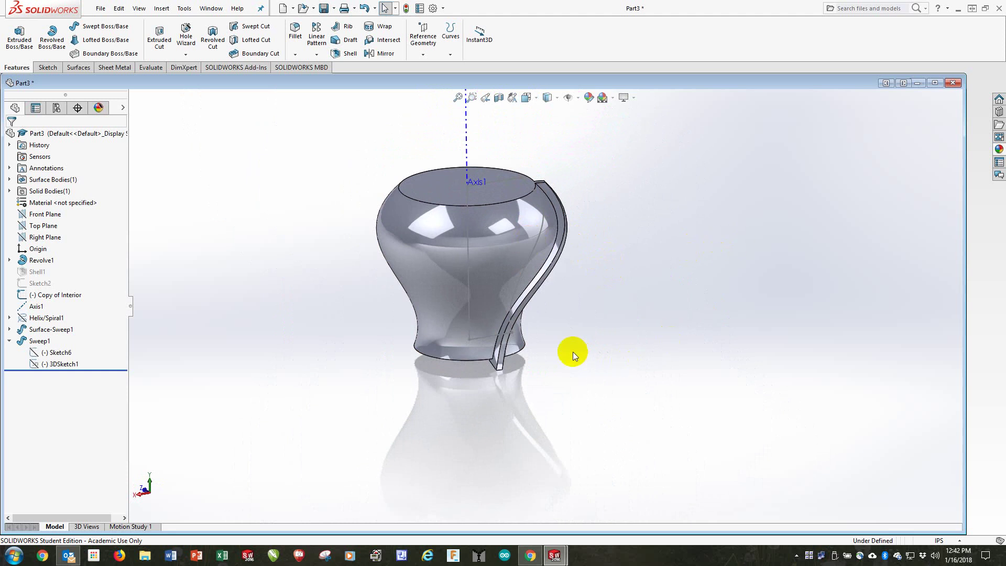
pyautogui.moveTo(575, 353)
pyautogui.mouseDown(button='middle')
pyautogui.moveTo(622, 330)
pyautogui.moveTo(586, 319)
pyautogui.moveTo(562, 348)
pyautogui.mouseUp(button='middle')
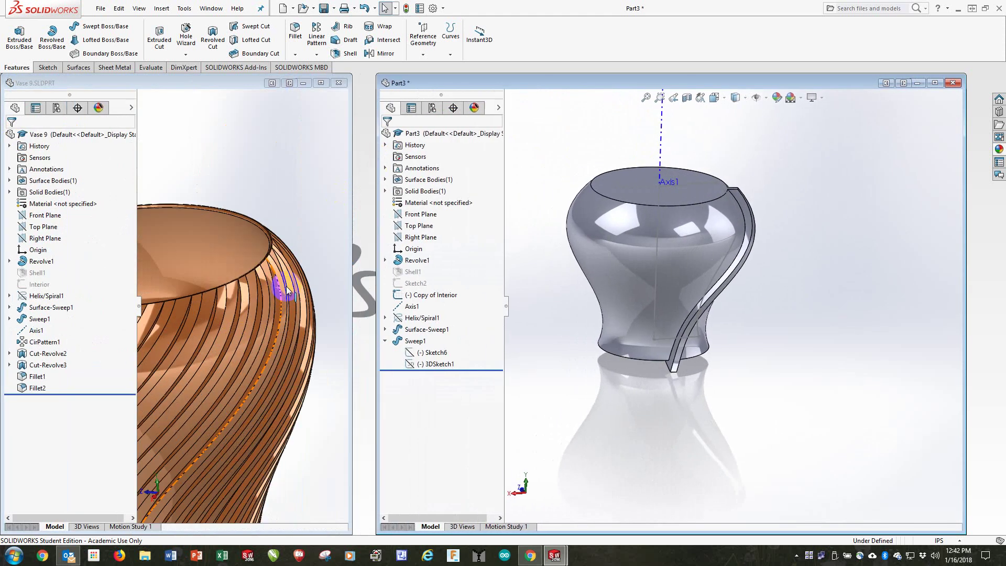
pyautogui.moveTo(288, 291); pyautogui.dragTo(257, 371, button='middle')
pyautogui.scroll(5, 235, 225)
pyautogui.click(647, 252)
pyautogui.click(734, 195)
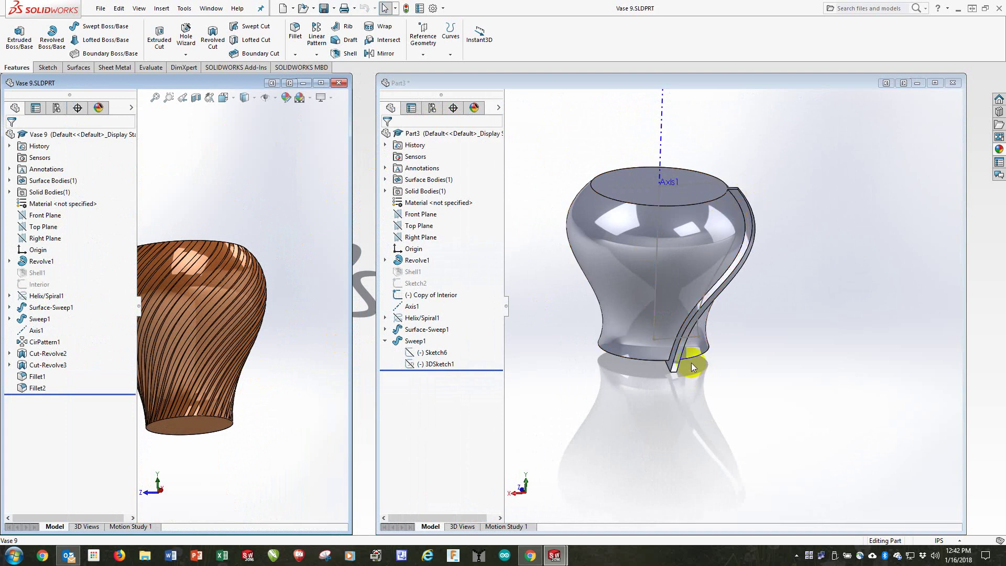
pyautogui.click(598, 280)
pyautogui.click(620, 181)
pyautogui.click(731, 202)
pyautogui.moveTo(699, 291); pyautogui.dragTo(696, 260, button='middle')
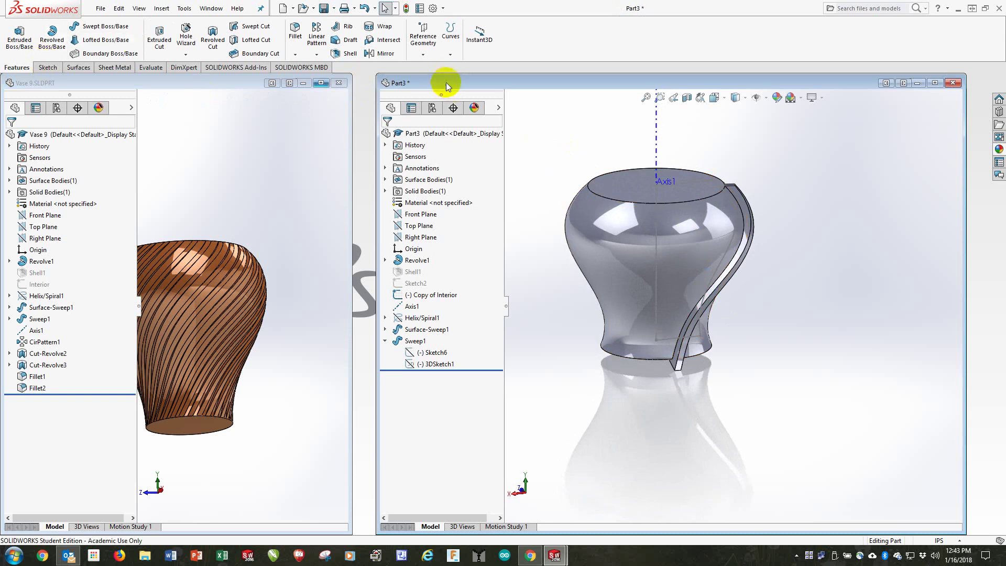
# Step: Maximize the Part3 window and start a new sketch on the Front Plane
pyautogui.click(935, 83)
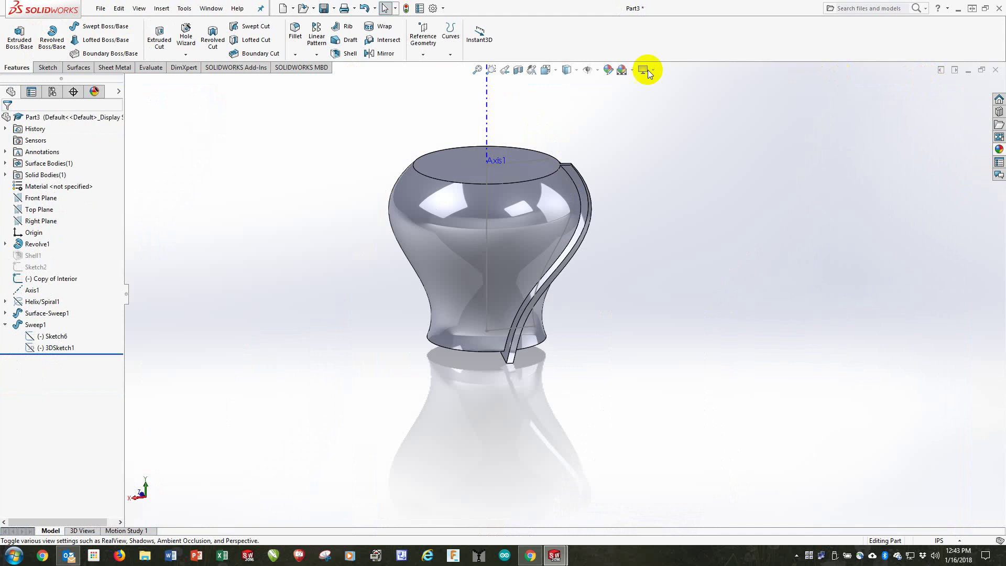
pyautogui.click(54, 66)
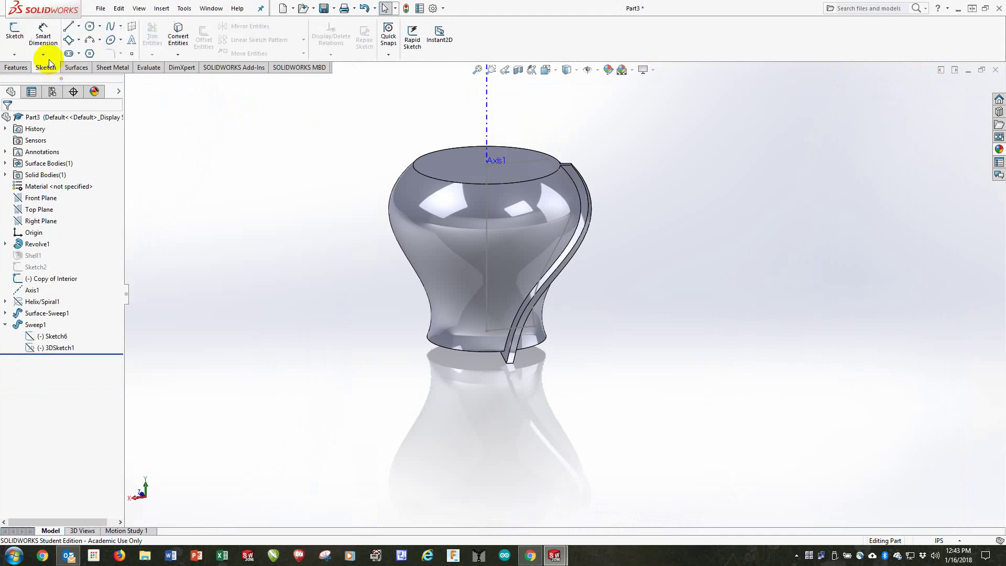
pyautogui.click(15, 29)
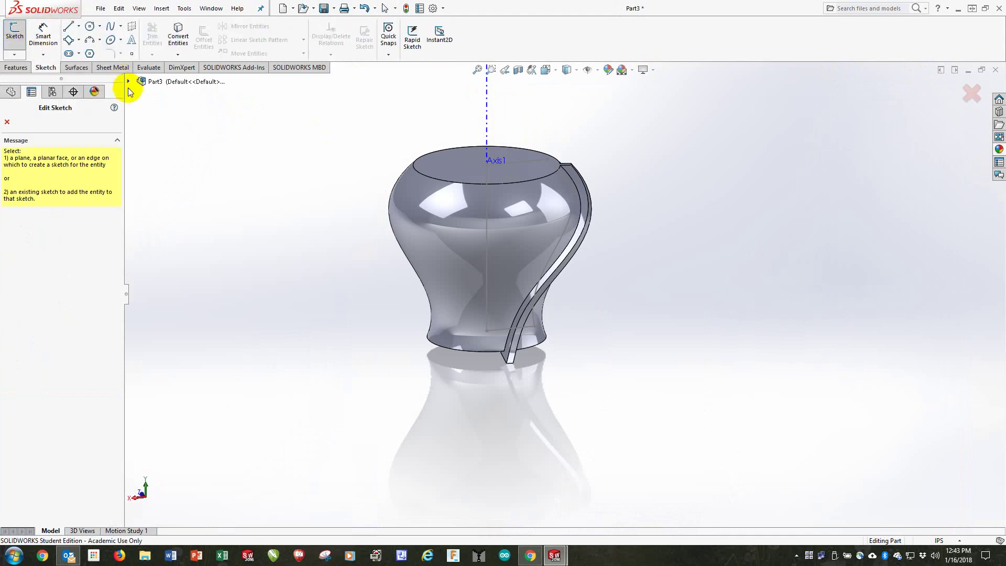
pyautogui.click(129, 83)
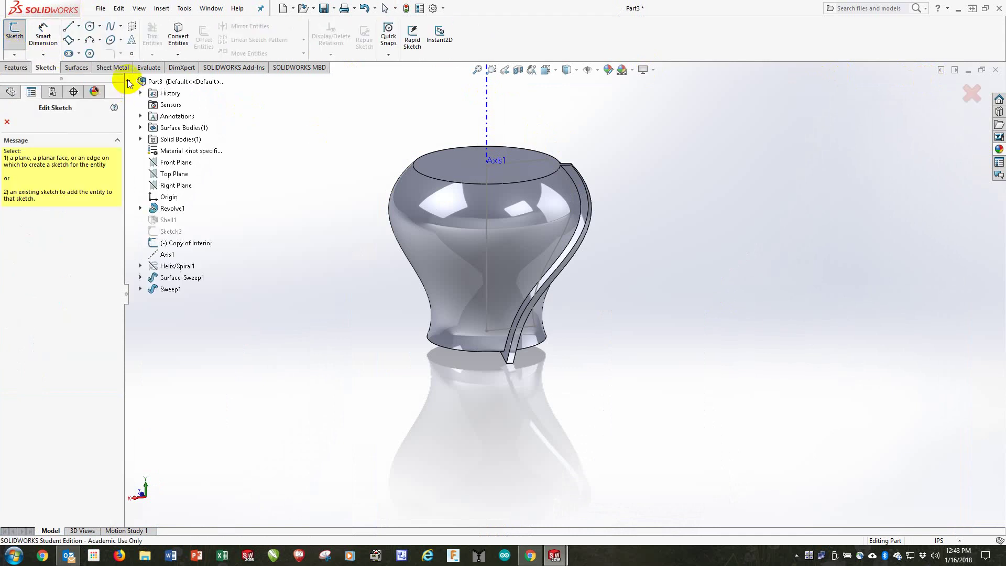
pyautogui.click(176, 163)
pyautogui.moveTo(524, 237)
pyautogui.mouseDown(button='middle')
pyautogui.moveTo(515, 209)
pyautogui.moveTo(485, 216)
pyautogui.moveTo(514, 218)
pyautogui.moveTo(506, 226)
pyautogui.mouseUp(button='middle')
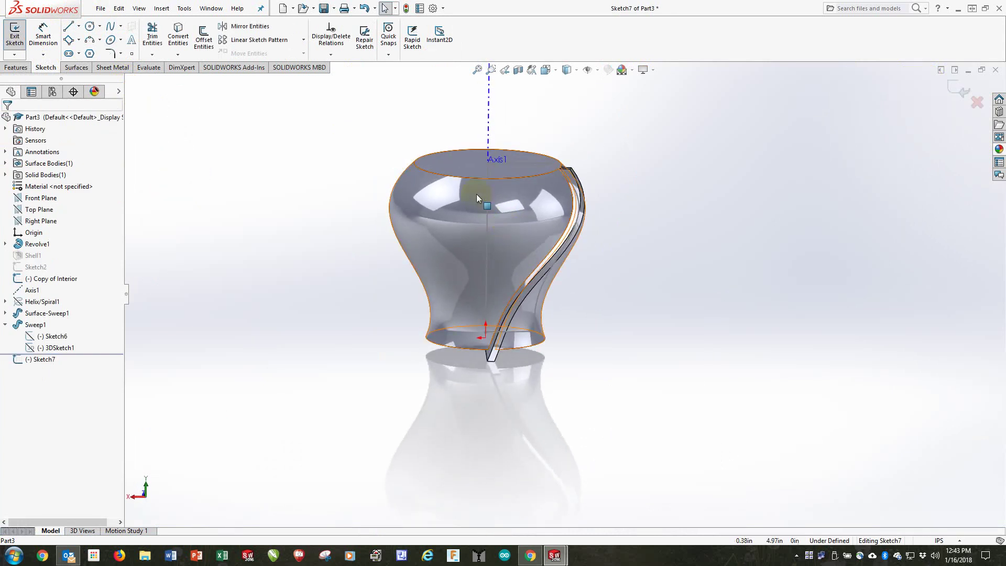
# Step: Apply a section view through the vase at the Front Plane with the section direction reversed
pyautogui.click(518, 69)
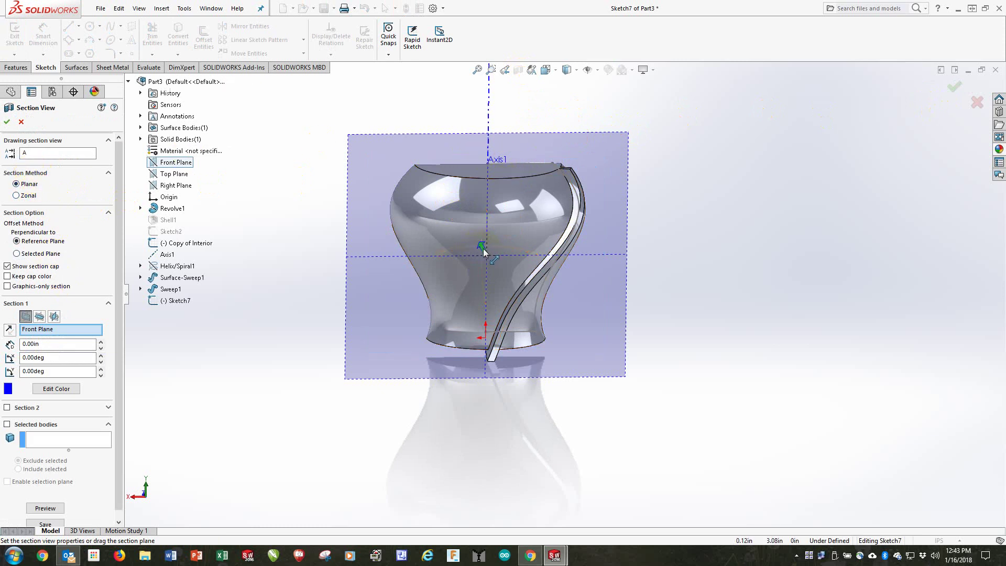
pyautogui.moveTo(482, 251); pyautogui.dragTo(464, 264, button='middle')
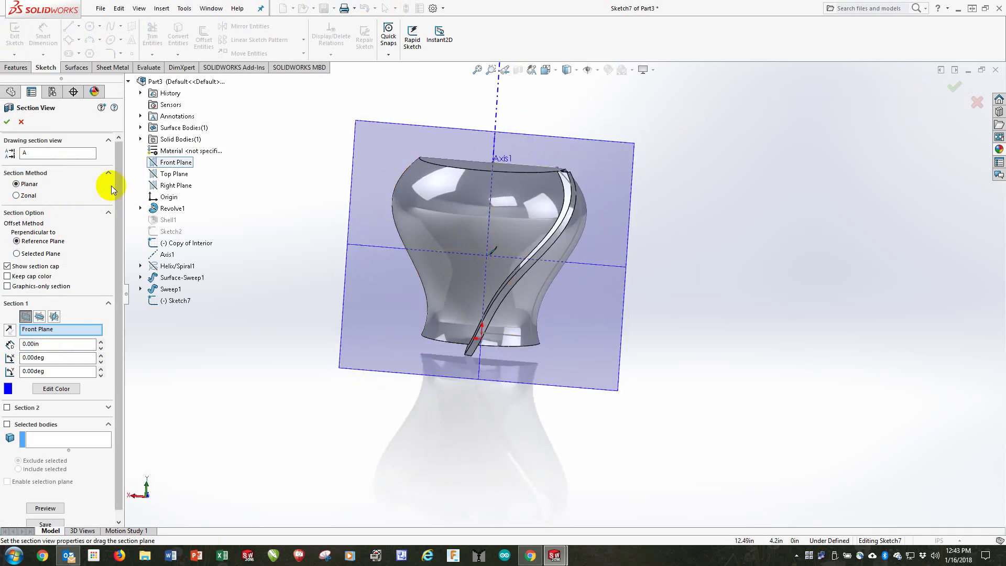
pyautogui.click(10, 329)
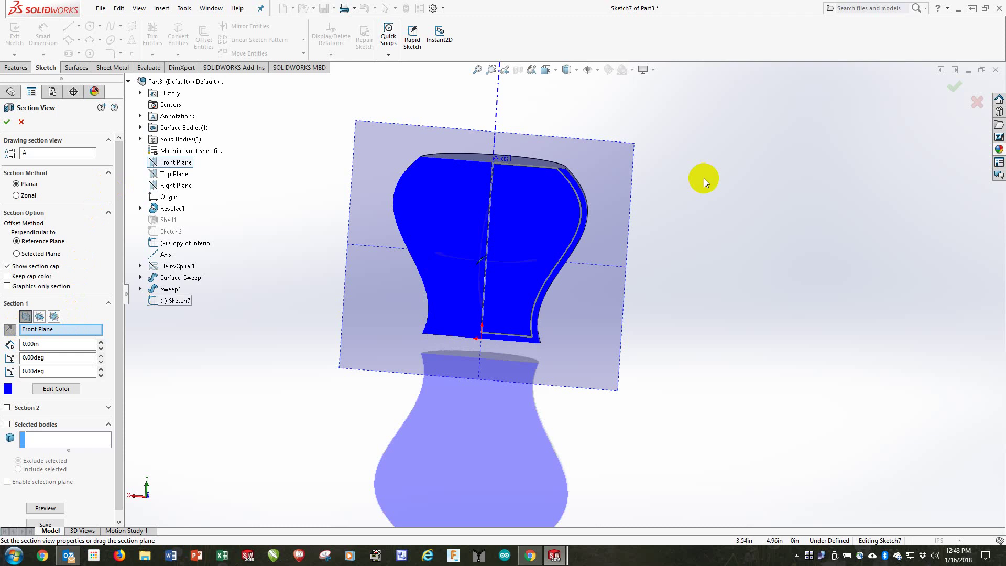
pyautogui.click(955, 89)
pyautogui.moveTo(510, 247); pyautogui.dragTo(493, 250, button='middle')
pyautogui.moveTo(520, 194); pyautogui.dragTo(500, 264, button='middle')
pyautogui.press('Escape')
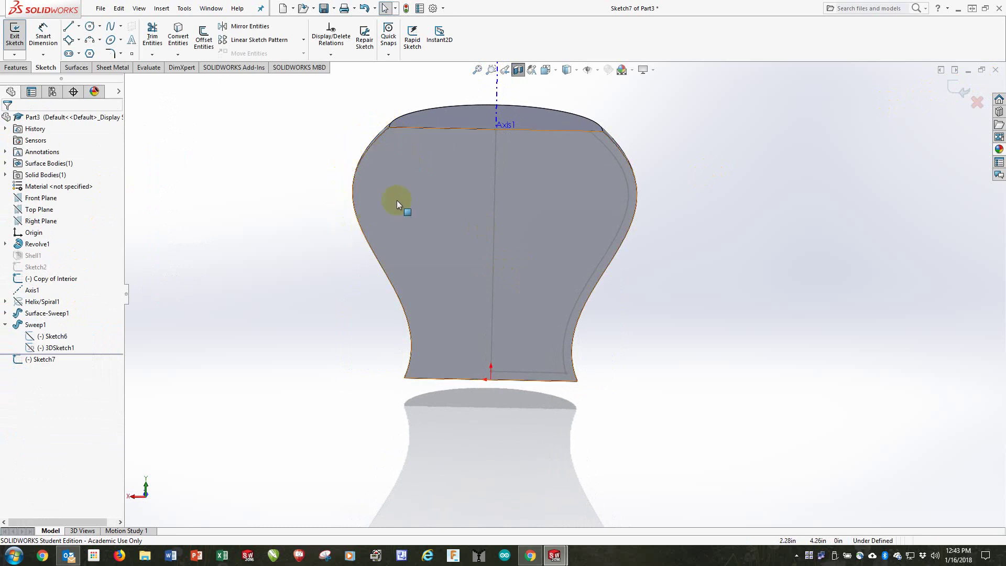
# Step: Create intersection curves in the sketch where the vase's outer curved face crosses the Front Plane
pyautogui.moveTo(458, 226)
pyautogui.mouseDown(button='middle')
pyautogui.moveTo(523, 180)
pyautogui.moveTo(524, 247)
pyautogui.mouseUp(button='middle')
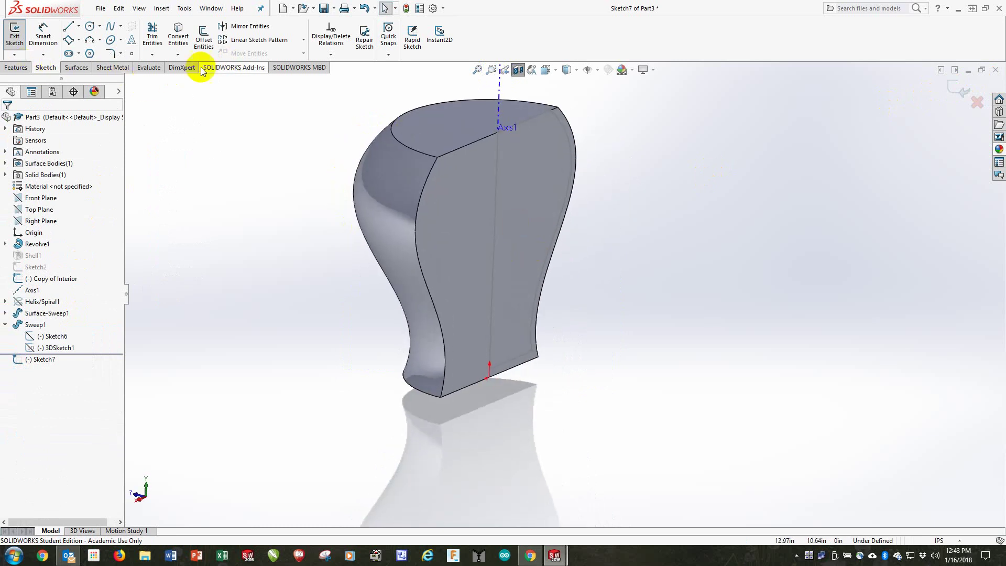
pyautogui.click(178, 55)
pyautogui.click(181, 80)
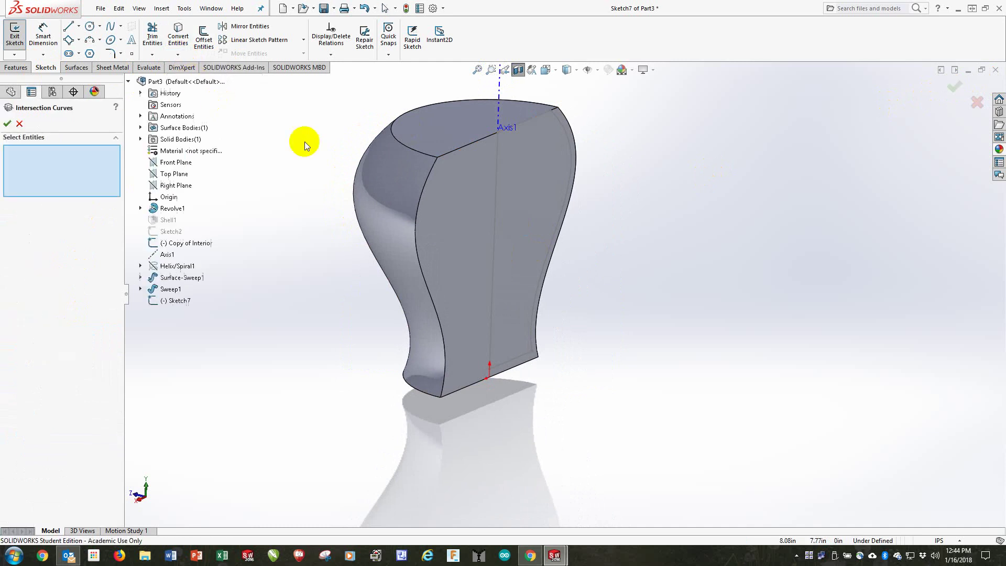
pyautogui.click(395, 189)
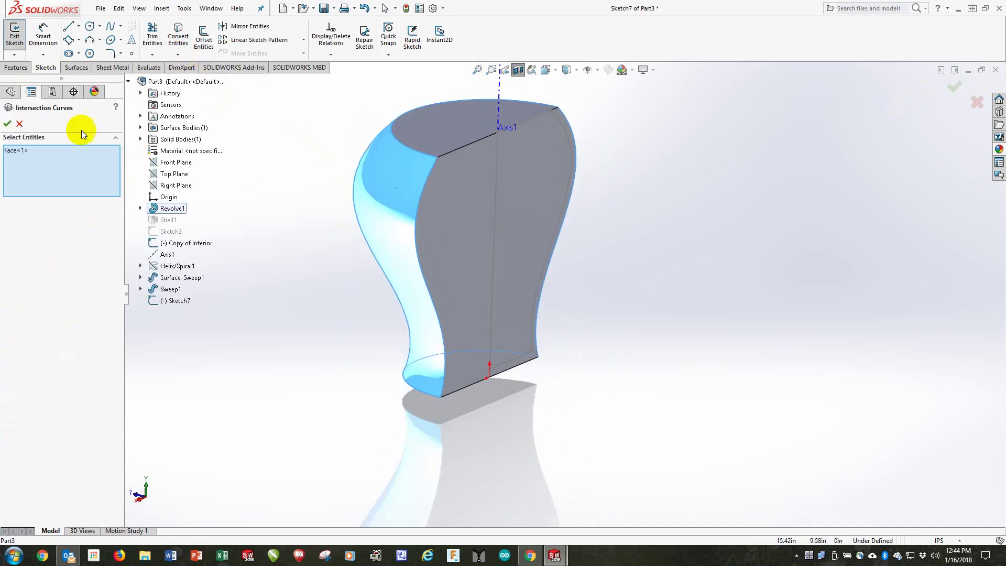
pyautogui.click(10, 124)
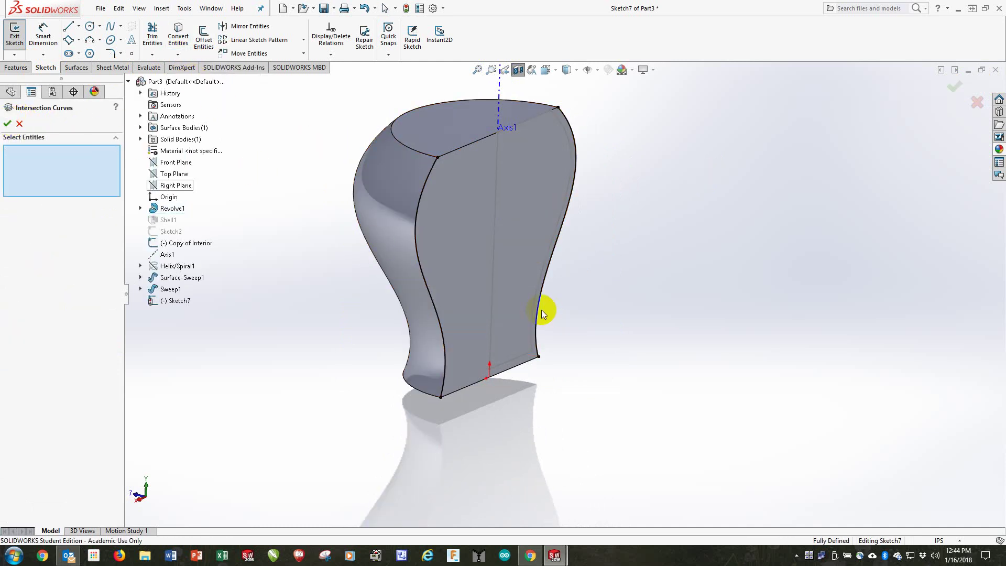
# Step: Trim away the intersection curve on the vase's right side, keeping only the left profile curve
pyautogui.moveTo(521, 292)
pyautogui.mouseDown(button='middle')
pyautogui.moveTo(473, 293)
pyautogui.moveTo(516, 287)
pyautogui.mouseUp(button='middle')
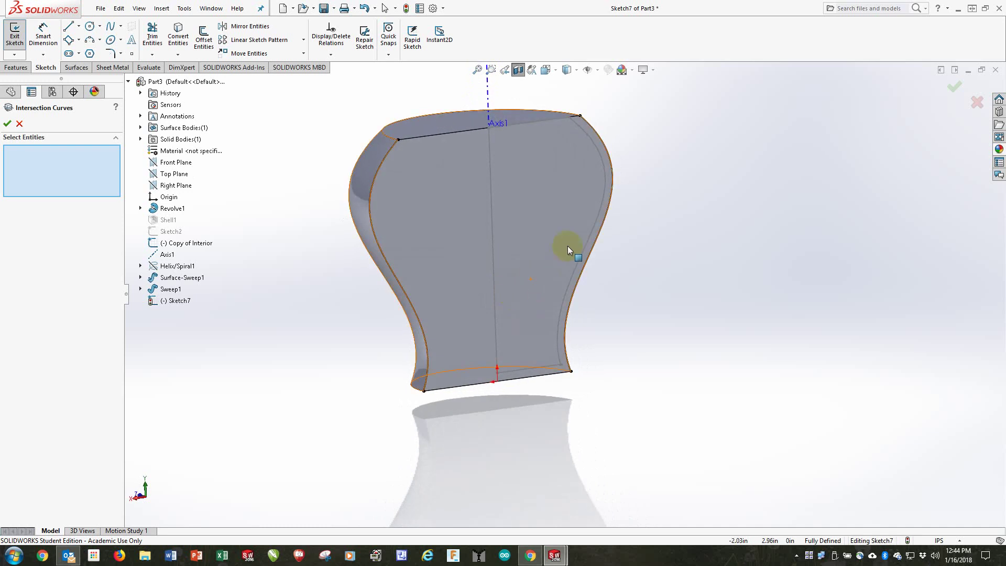
pyautogui.click(153, 37)
pyautogui.moveTo(552, 212); pyautogui.dragTo(667, 234)
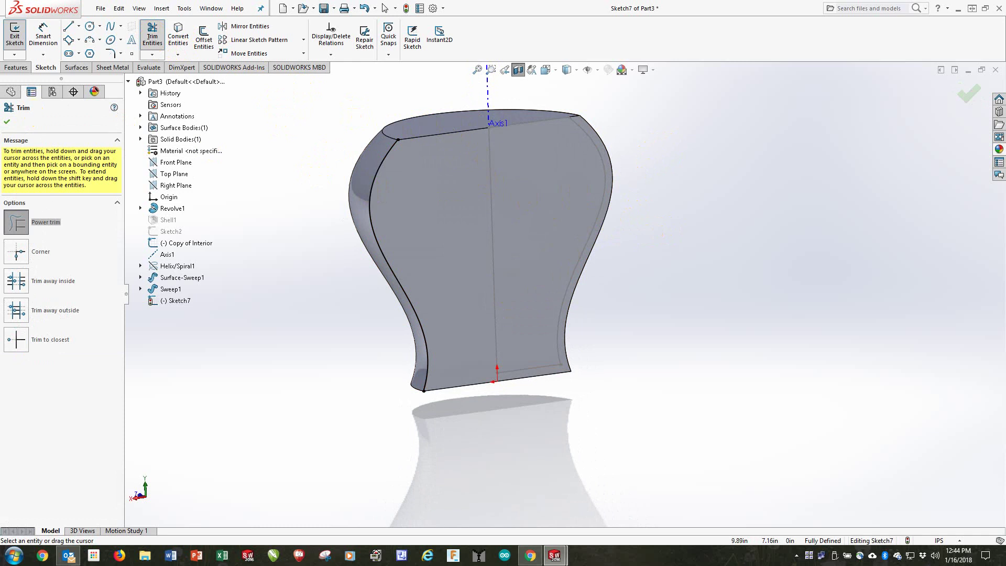
pyautogui.click(7, 123)
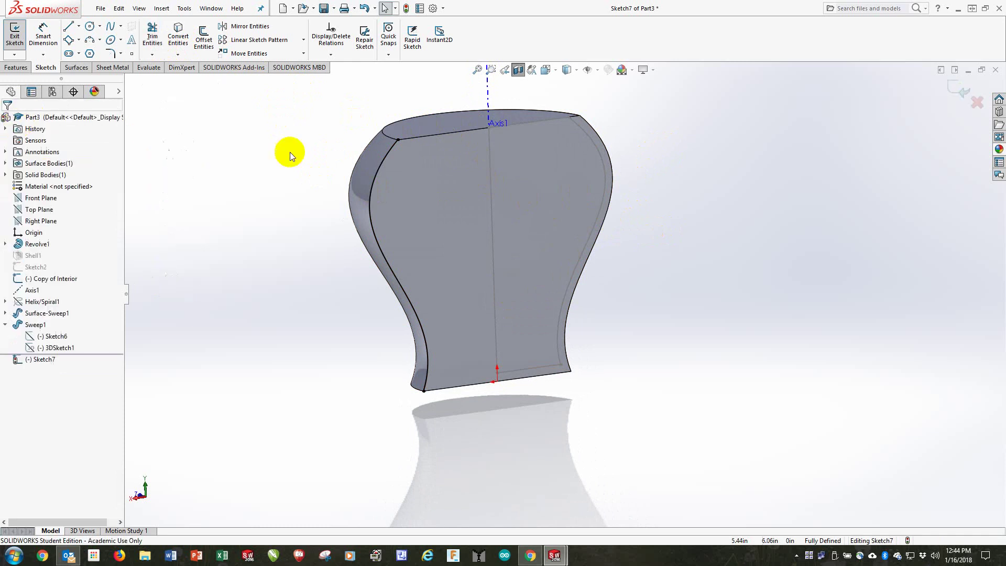
# Step: Offset the remaining vase profile curve outward by 0.20 in
pyautogui.click(384, 162)
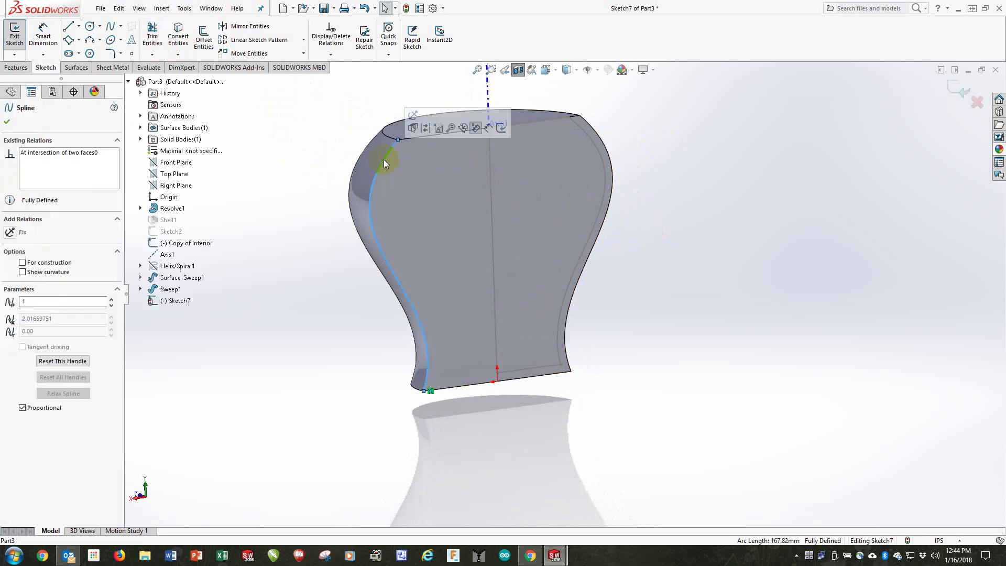
pyautogui.click(206, 42)
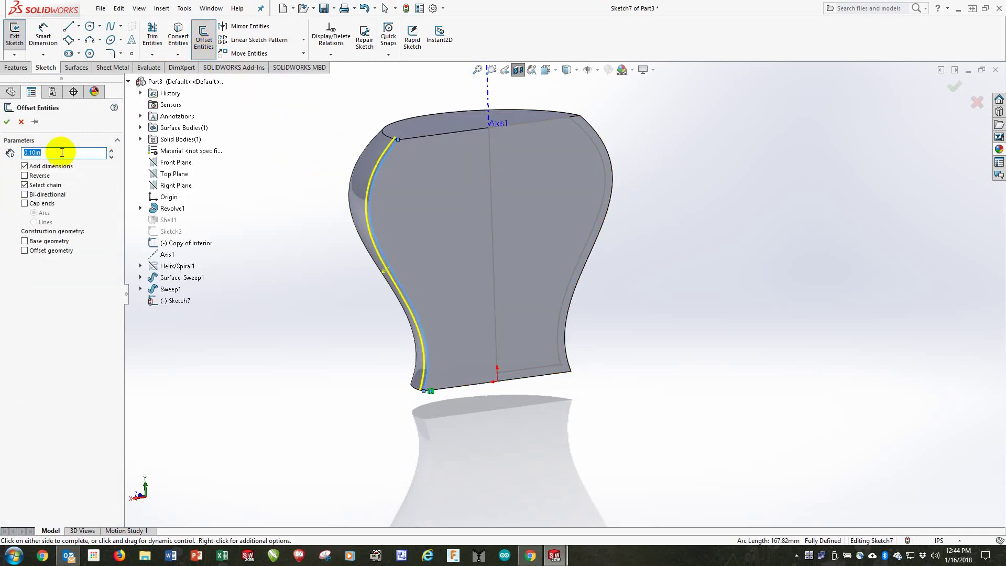
pyautogui.write('.')
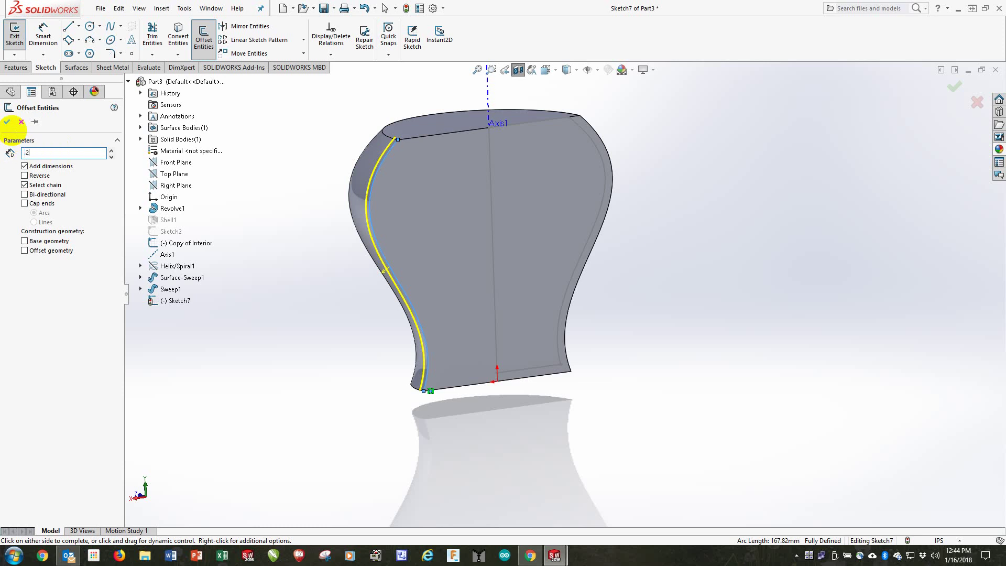
pyautogui.write('2')
pyautogui.press('Return')
pyautogui.hotkey('ctrl', '8')
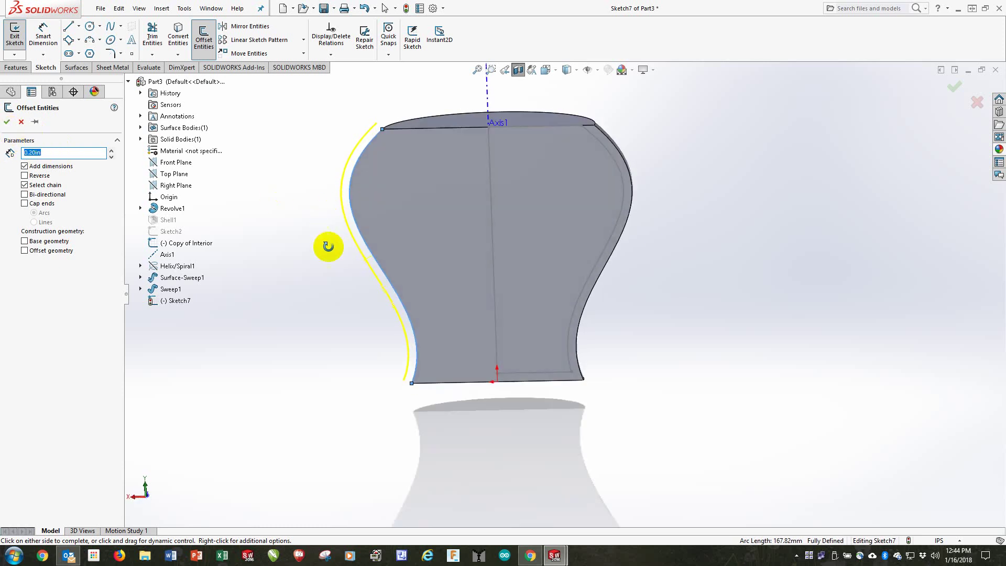
pyautogui.click(8, 122)
# Step: Convert the vase profile curve and its offset copy to construction geometry
pyautogui.moveTo(418, 141); pyautogui.dragTo(404, 185, button='middle')
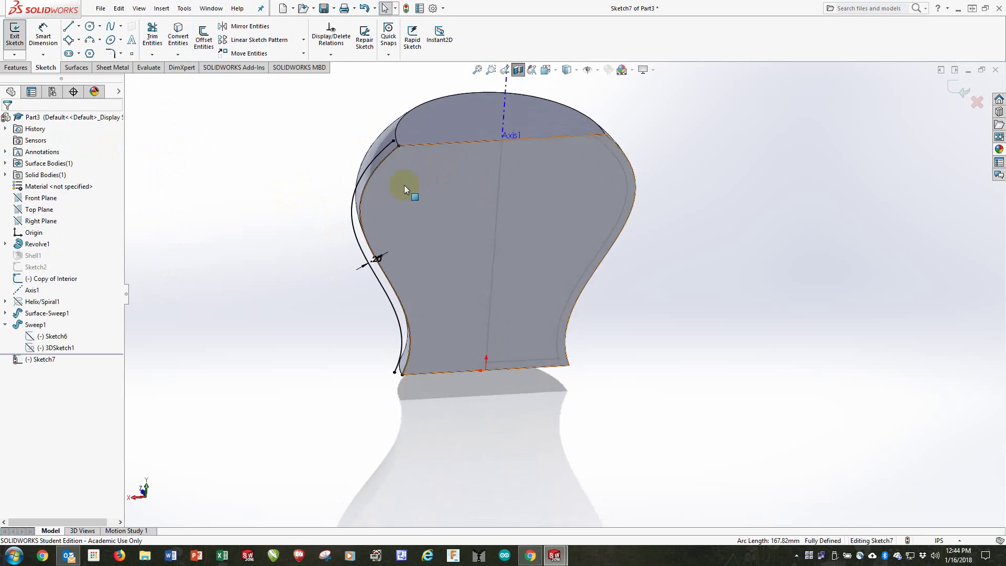
pyautogui.click(362, 195)
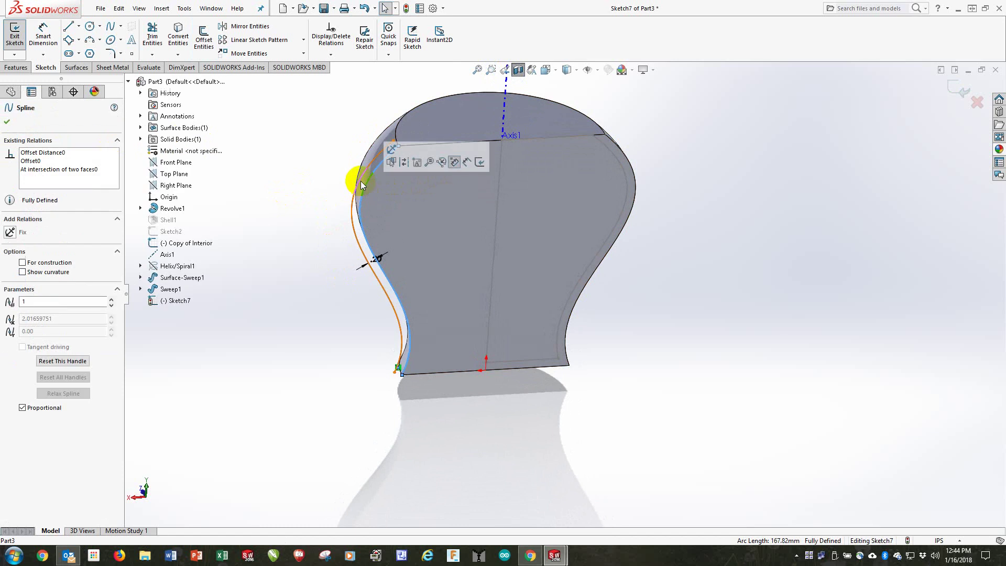
pyautogui.keyDown('ctrl'); pyautogui.click(360, 179); pyautogui.keyUp('ctrl')
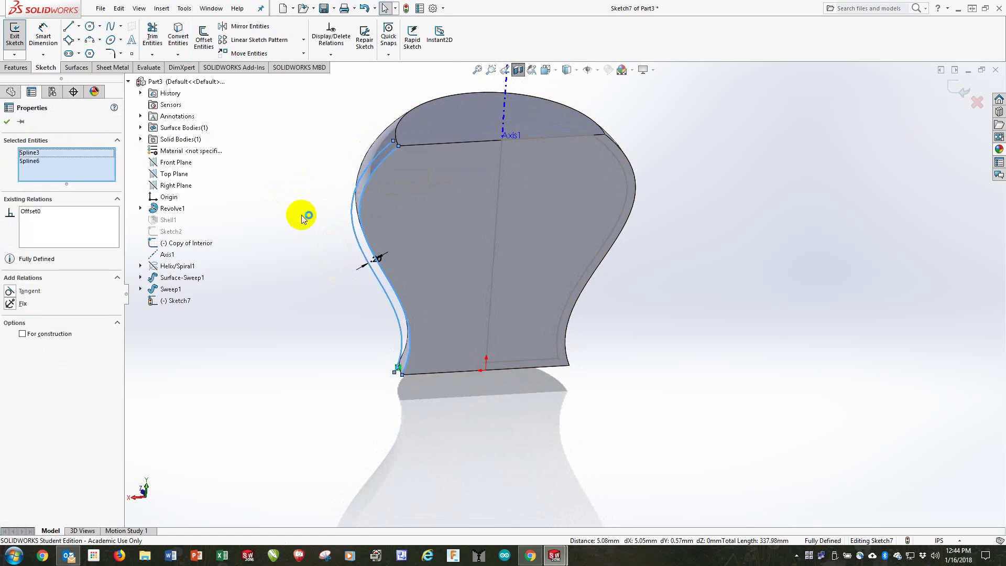
pyautogui.click(23, 334)
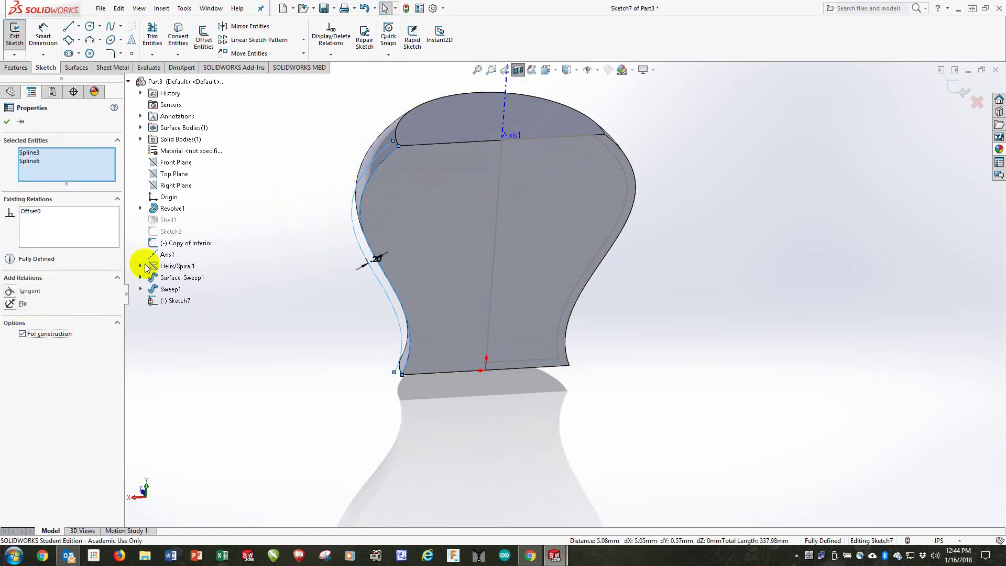
pyautogui.click(6, 122)
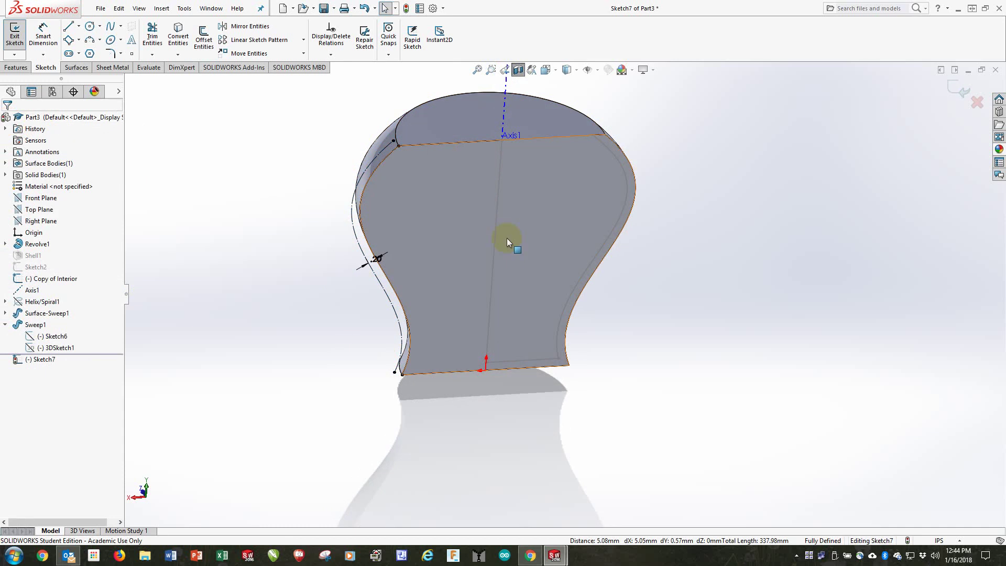
# Step: Sketch a spline from the profile's rim endpoint to its base endpoint, with four intermediate points following the offset construction curve
pyautogui.moveTo(496, 231)
pyautogui.mouseDown(button='middle')
pyautogui.moveTo(494, 198)
pyautogui.moveTo(494, 209)
pyautogui.mouseUp(button='middle')
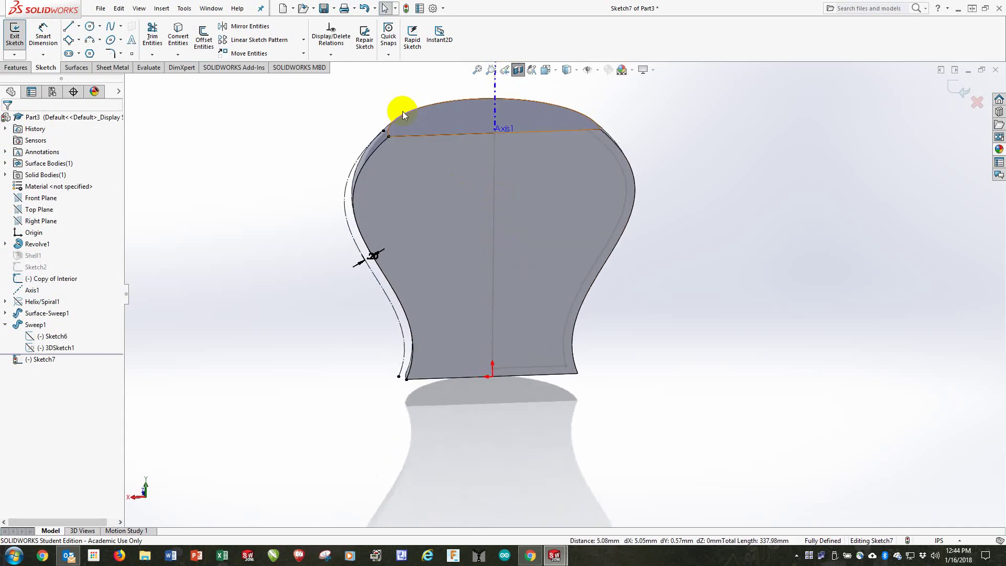
pyautogui.click(109, 27)
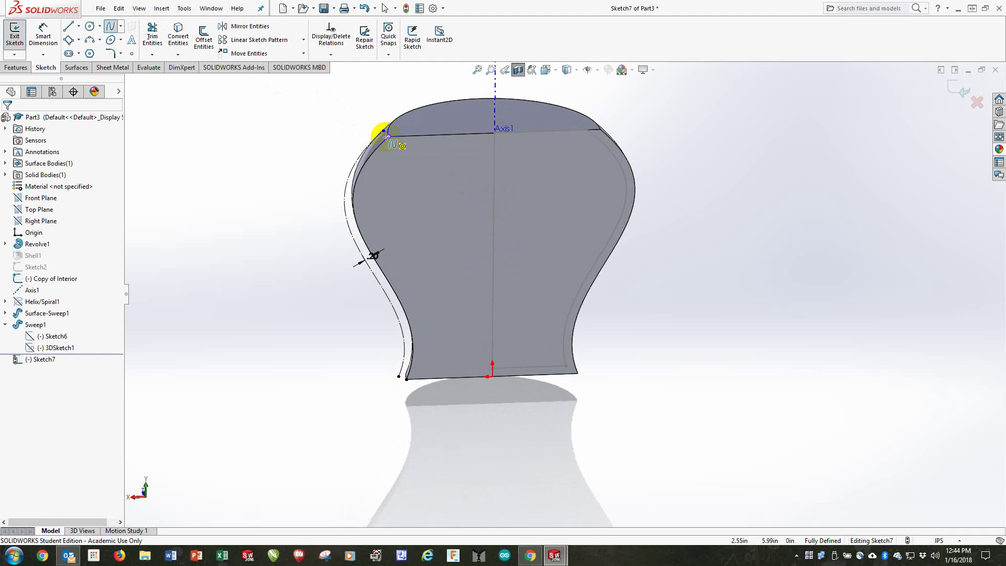
pyautogui.scroll(-3, 388, 137)
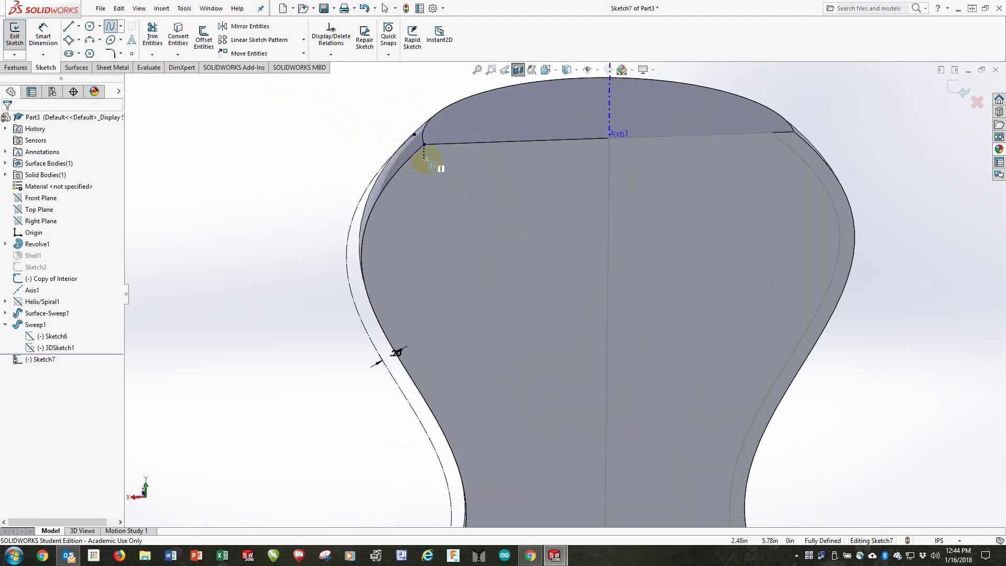
pyautogui.click(424, 145)
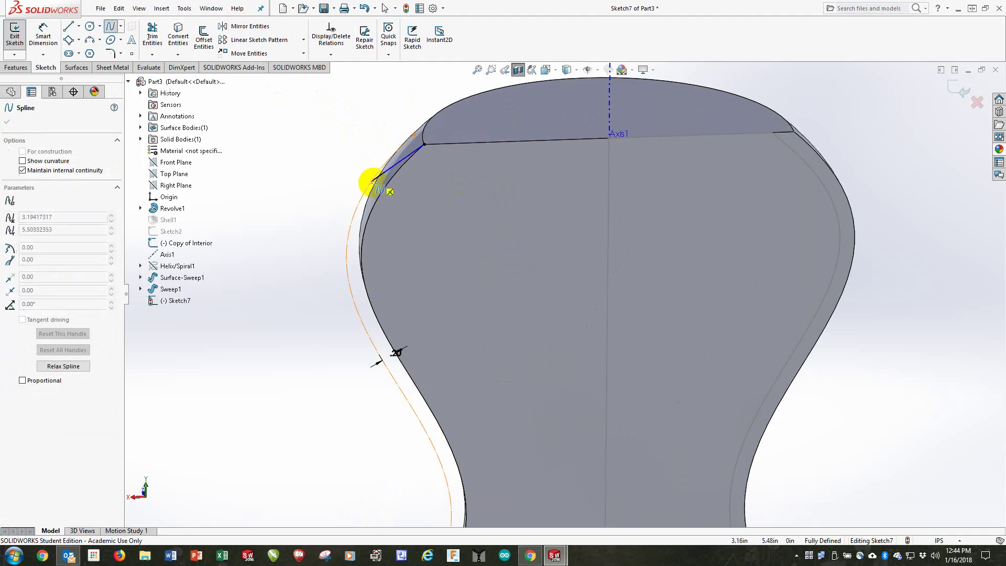
pyautogui.click(372, 182)
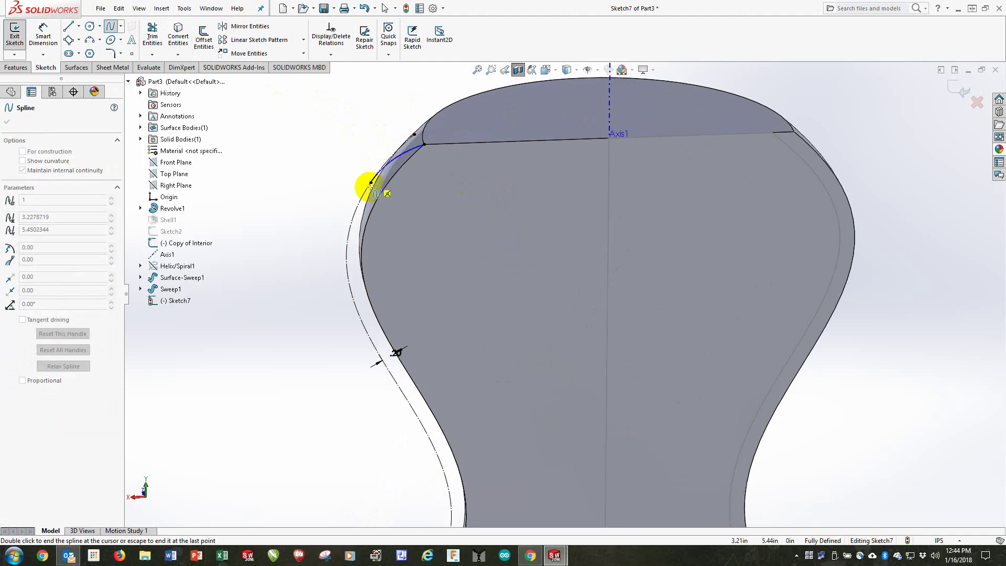
pyautogui.click(380, 354)
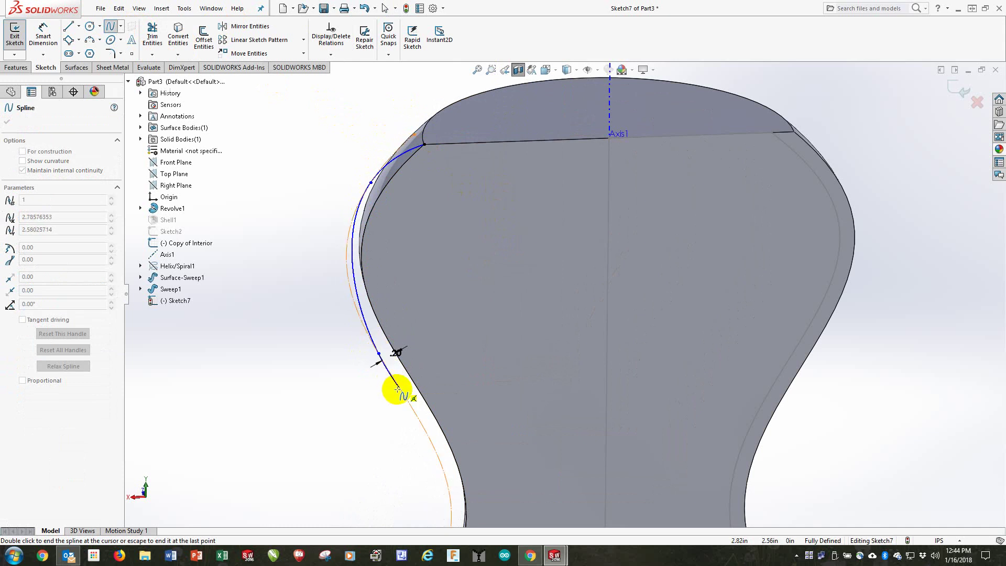
pyautogui.press('z')
pyautogui.press('z')
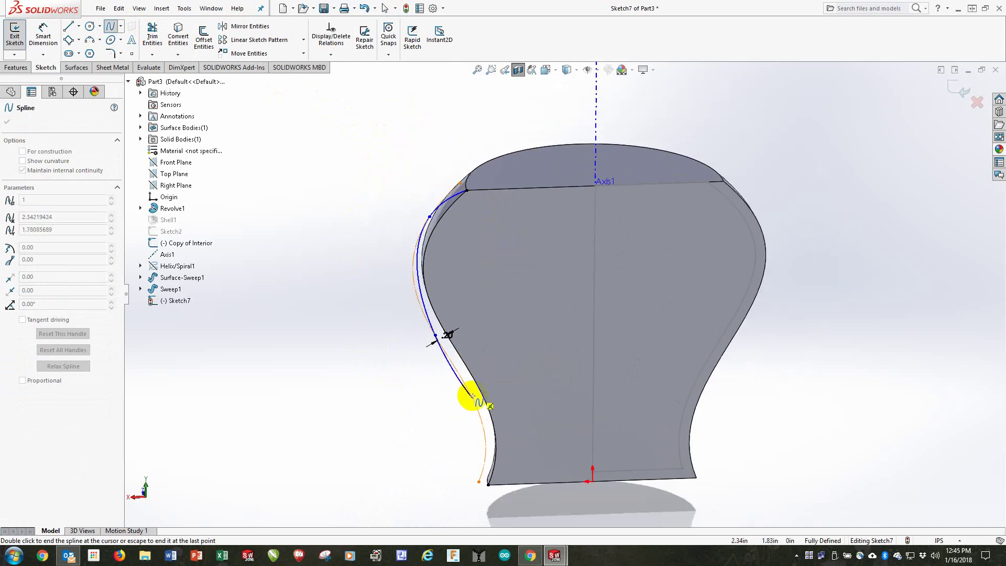
pyautogui.click(465, 384)
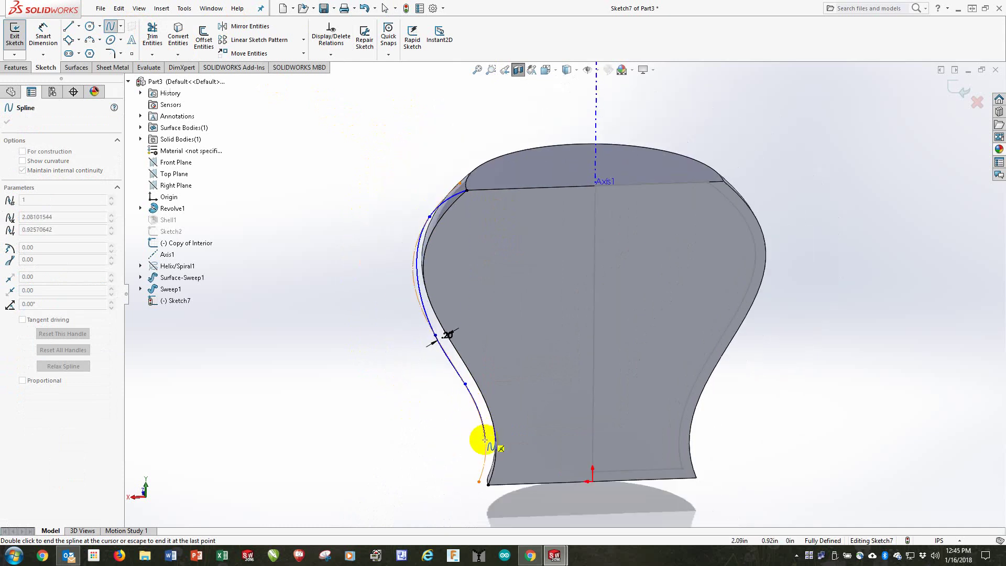
pyautogui.click(485, 440)
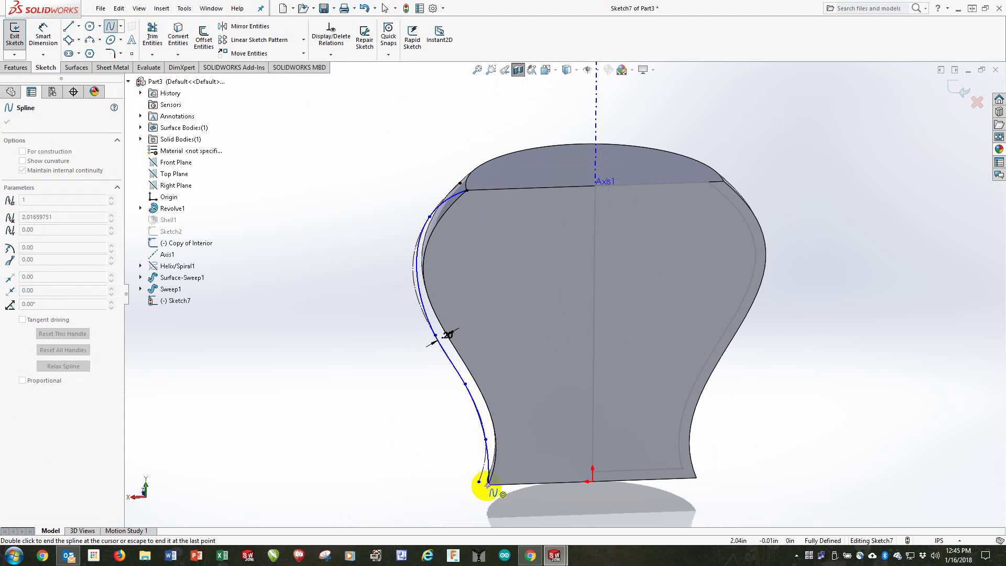
pyautogui.doubleClick(487, 484)
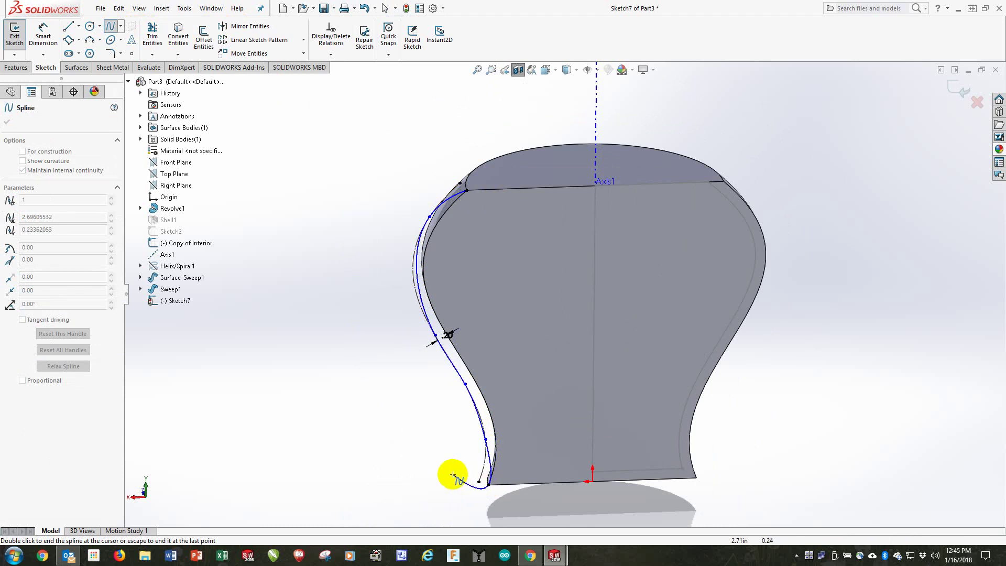
pyautogui.press('Escape')
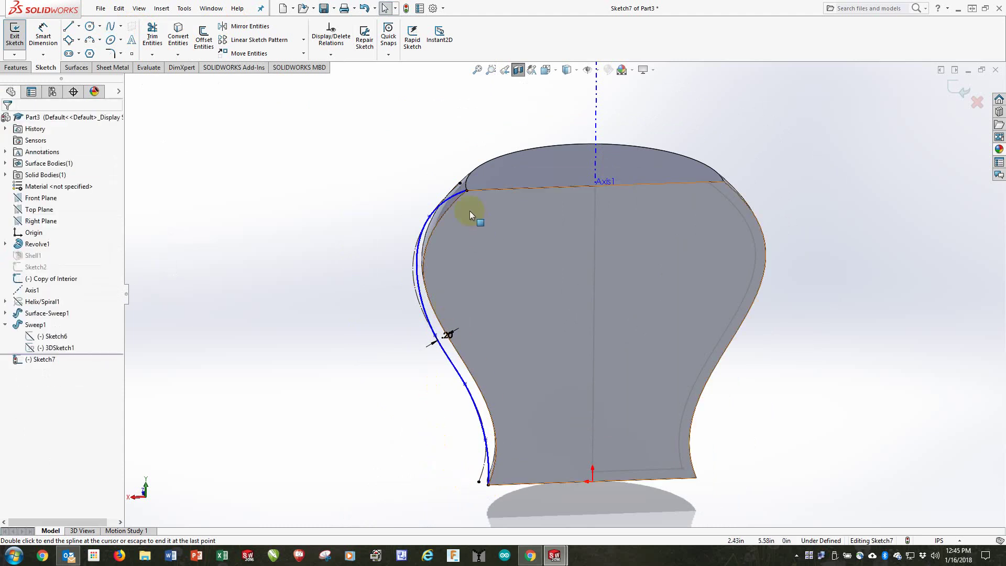
pyautogui.press('Return')
# Step: Sketch connected lines from the spline's rim endpoint: vertically up, about 3.3 in outward, down past the base, and back inward beneath the vase
pyautogui.keyDown('ctrl'); pyautogui.moveTo(442, 431); pyautogui.dragTo(480, 464, button='middle'); pyautogui.keyUp('ctrl')
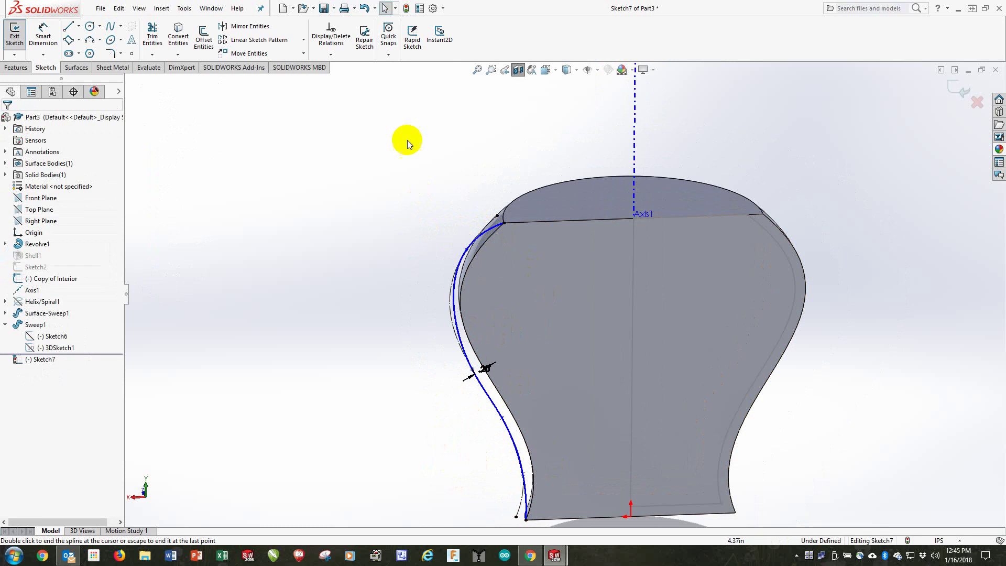
pyautogui.click(77, 26)
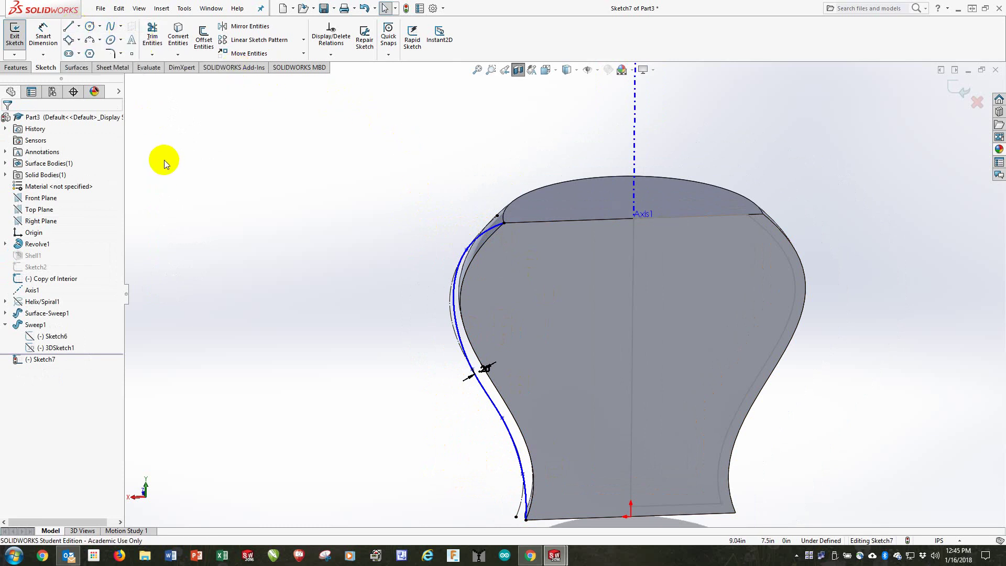
pyautogui.click(76, 25)
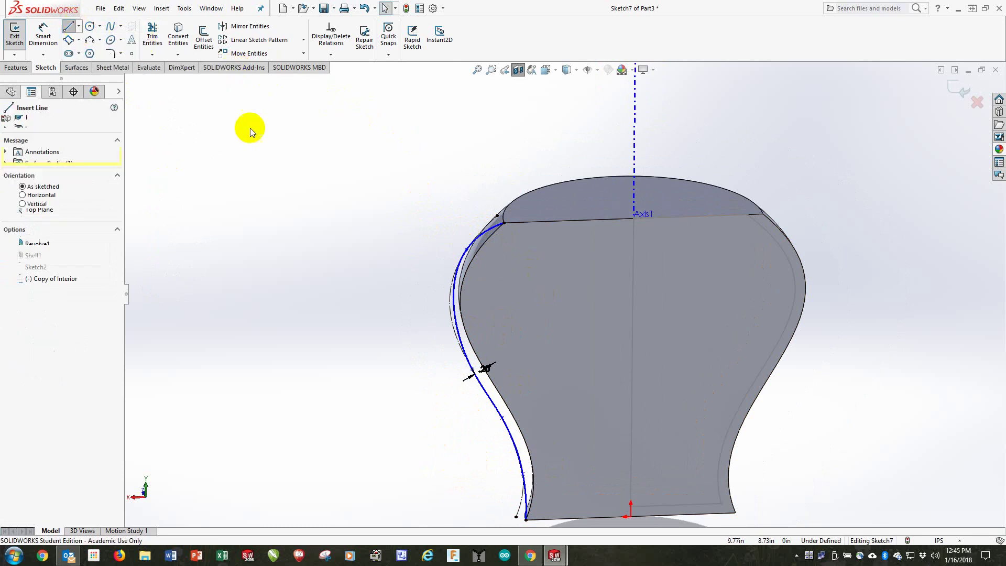
pyautogui.click(502, 224)
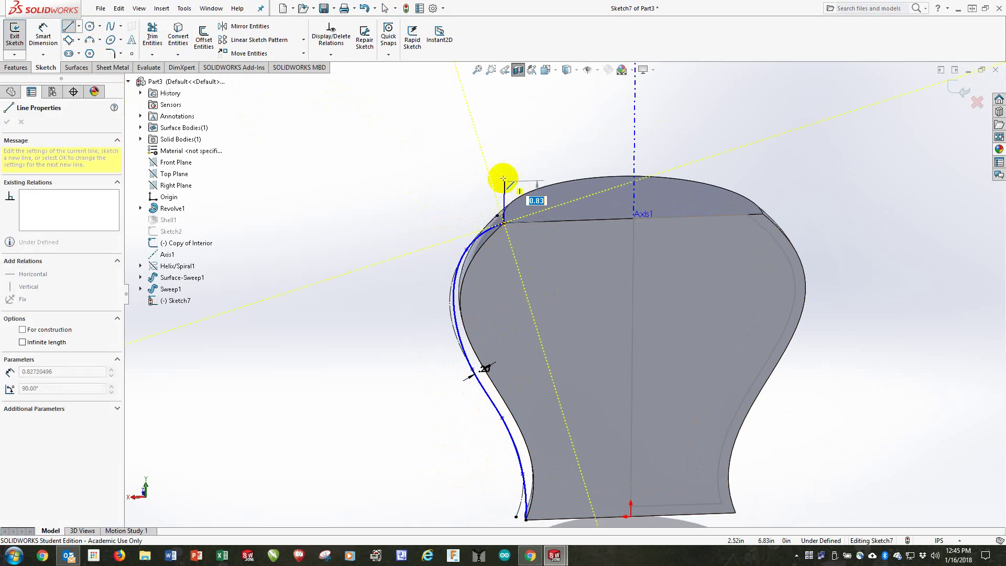
pyautogui.click(504, 149)
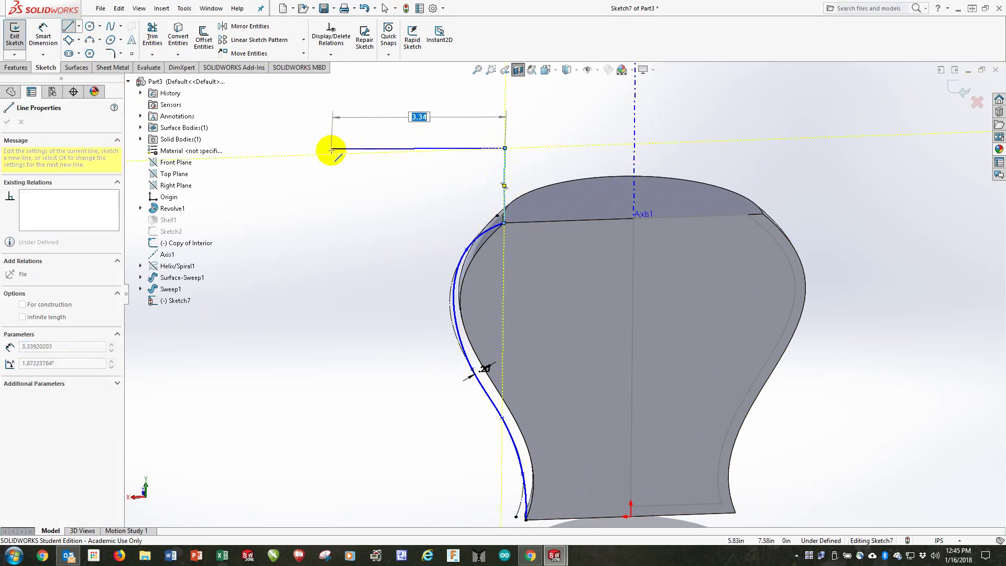
pyautogui.click(331, 154)
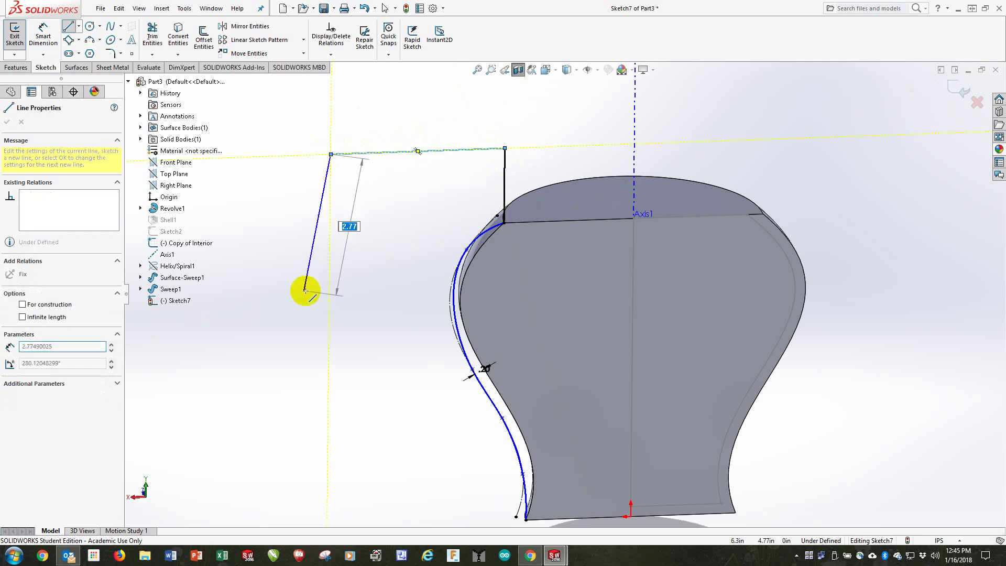
pyautogui.scroll(2, 314, 287)
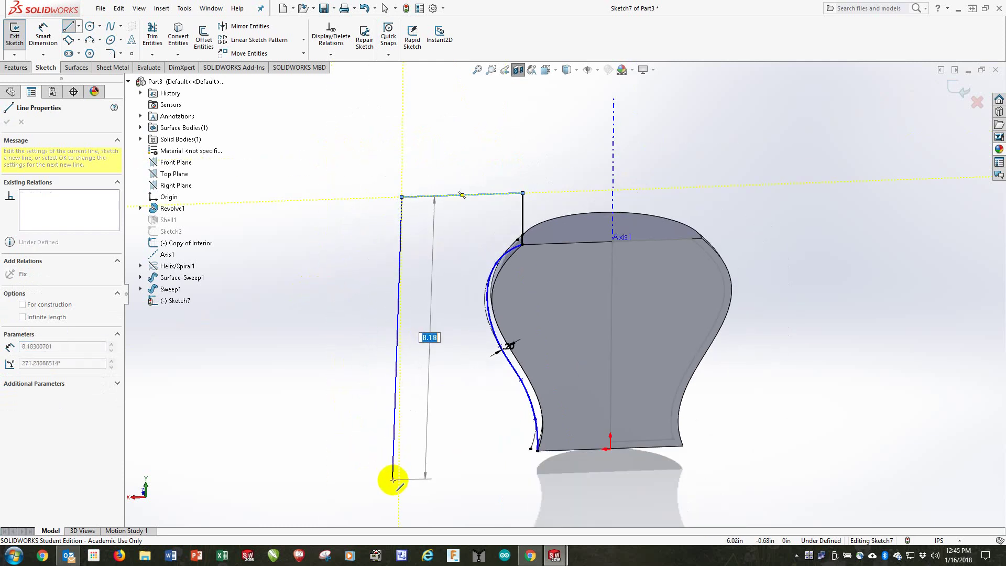
pyautogui.click(399, 487)
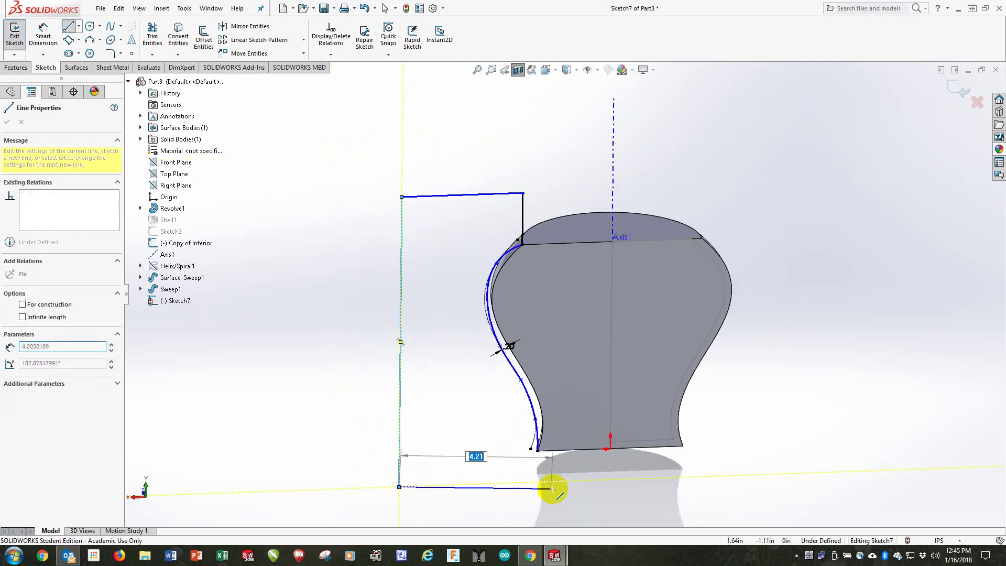
pyautogui.click(598, 480)
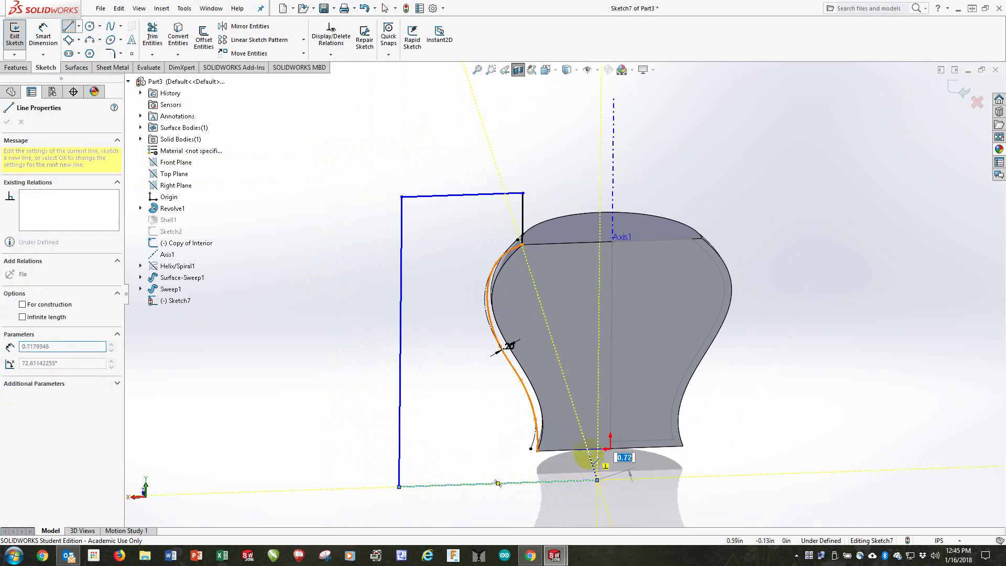
pyautogui.press('Escape')
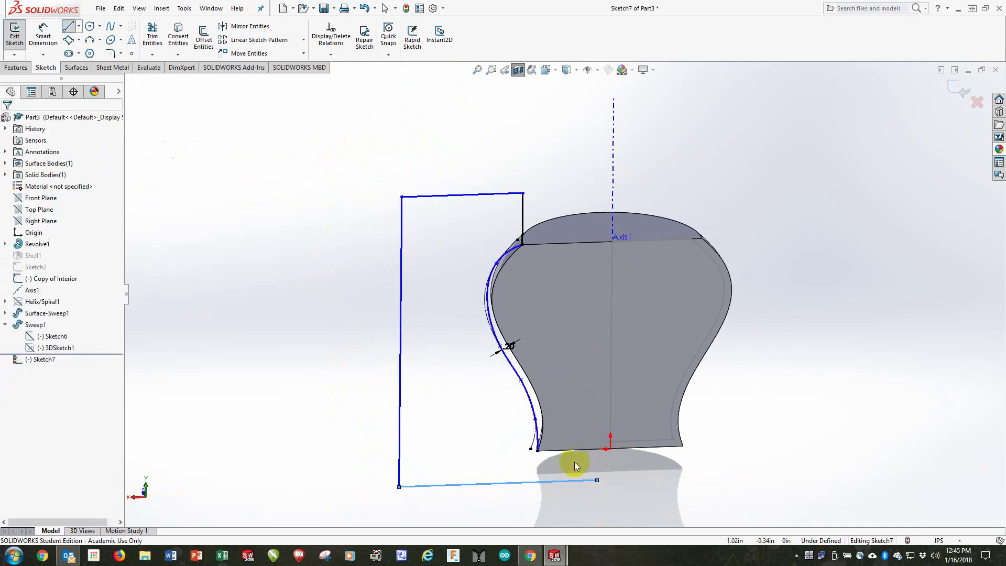
# Step: Convert the vase's circular bottom edge into a line in the current sketch
pyautogui.moveTo(747, 460); pyautogui.dragTo(744, 400, button='middle')
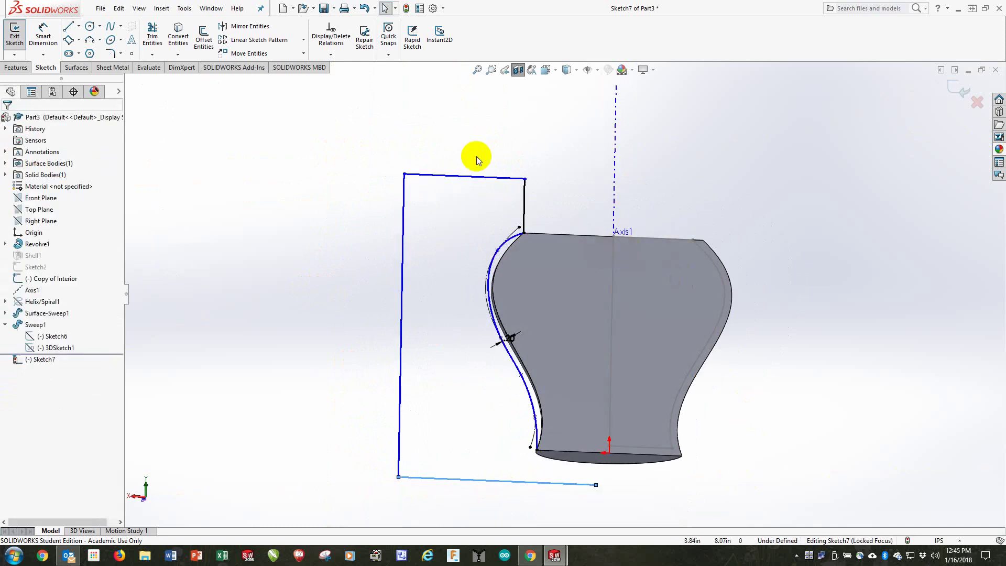
pyautogui.click(178, 36)
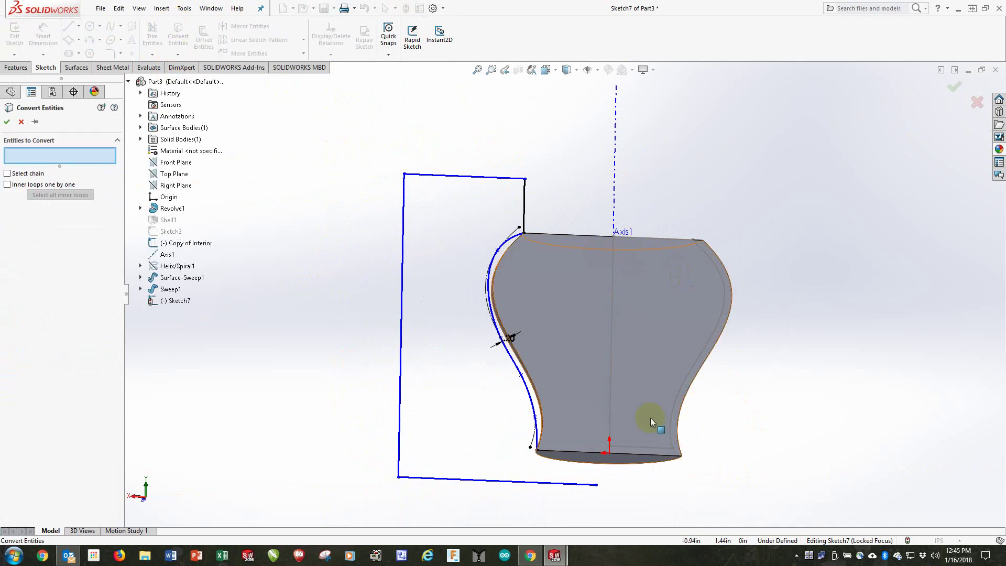
pyautogui.click(631, 465)
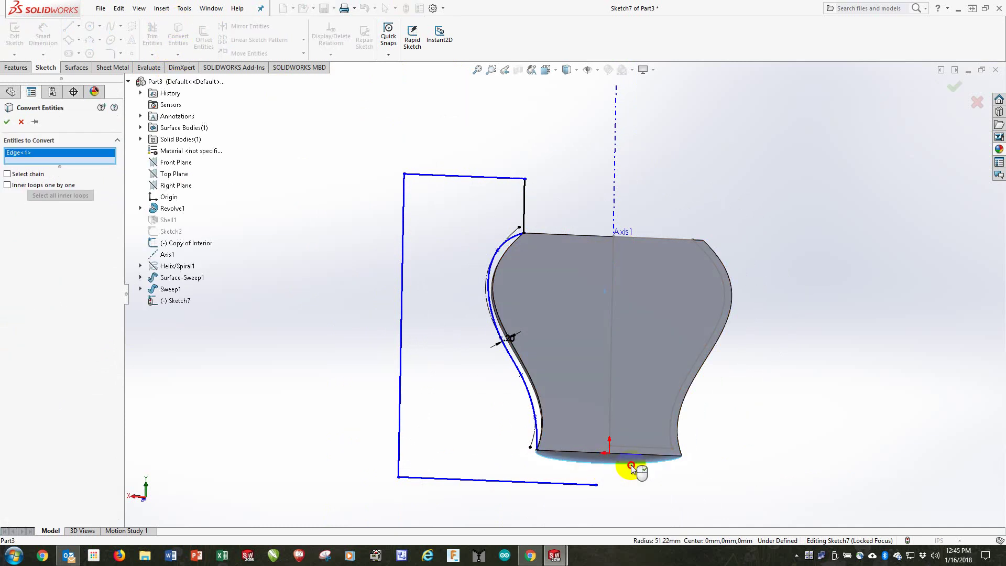
pyautogui.click(953, 90)
pyautogui.moveTo(725, 332)
pyautogui.mouseDown(button='middle')
pyautogui.moveTo(755, 386)
pyautogui.moveTo(748, 418)
pyautogui.moveTo(745, 407)
pyautogui.mouseUp(button='middle')
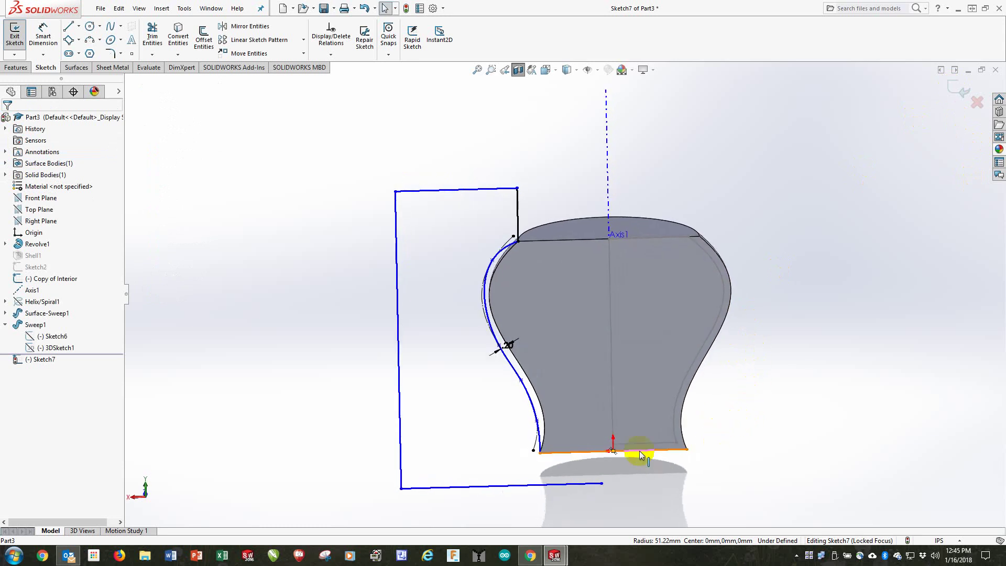
# Step: Sketch a vertical line about 0.9 in long from the lowest line's inner end up to the converted base line
pyautogui.scroll(4, 636, 451)
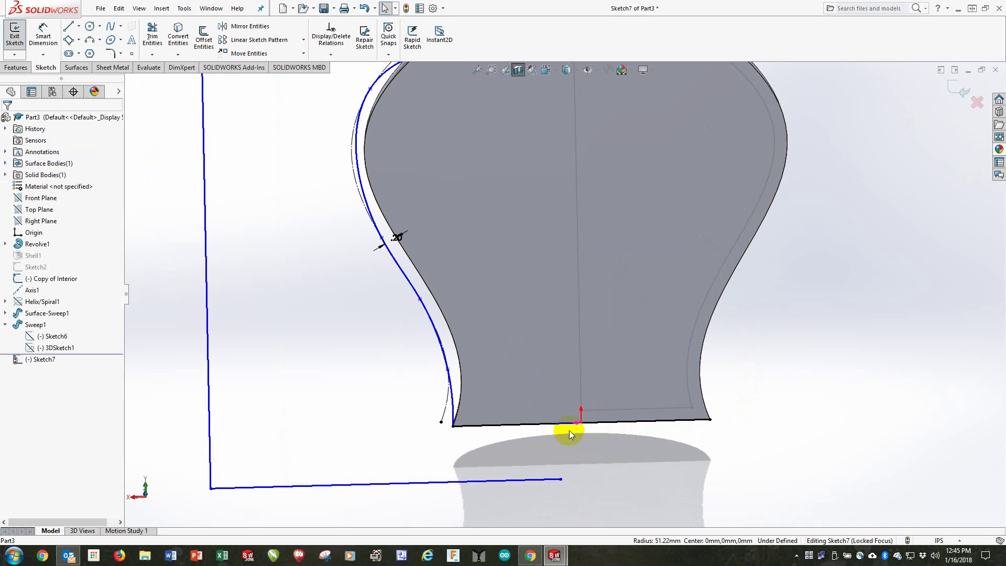
pyautogui.click(68, 25)
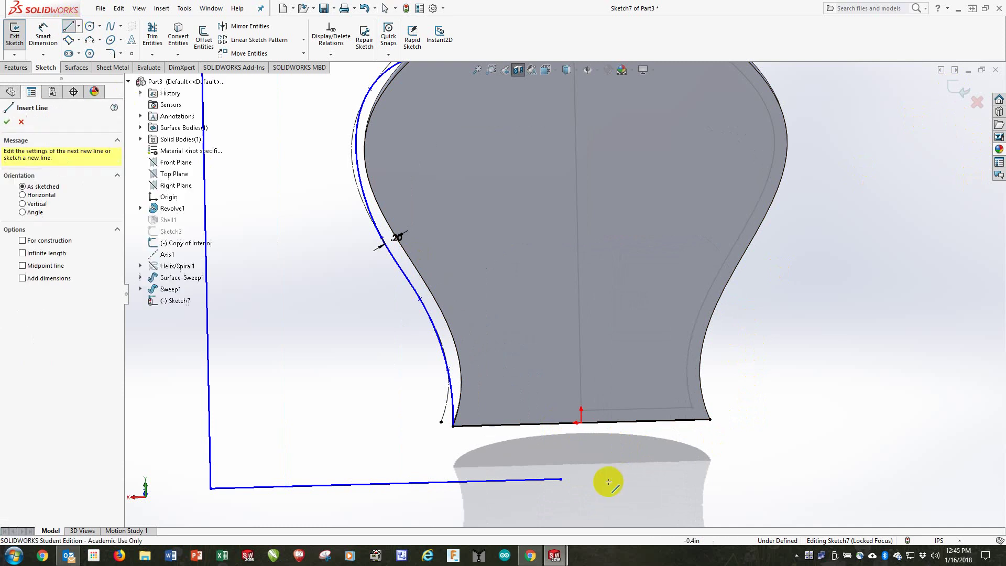
pyautogui.click(560, 479)
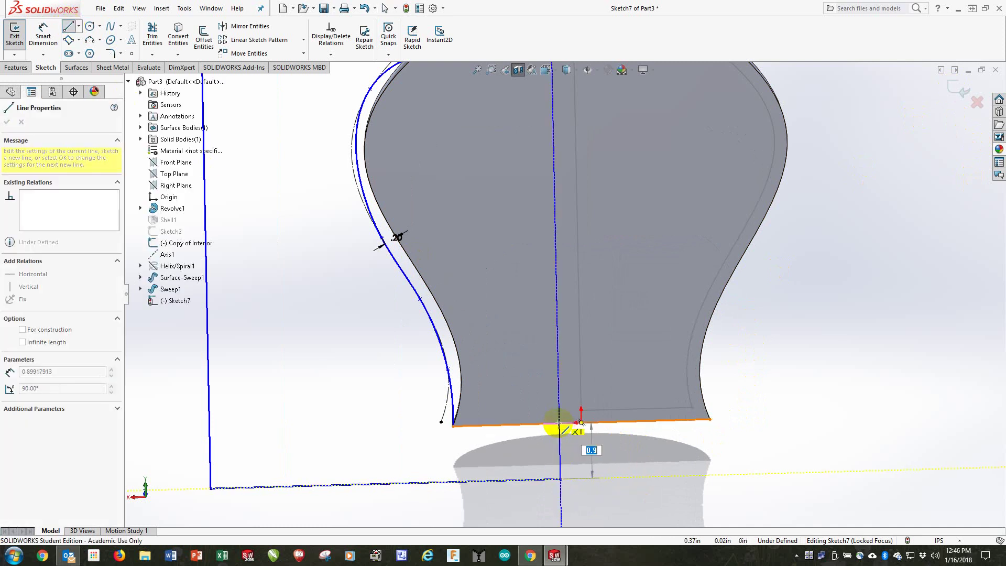
pyautogui.click(559, 423)
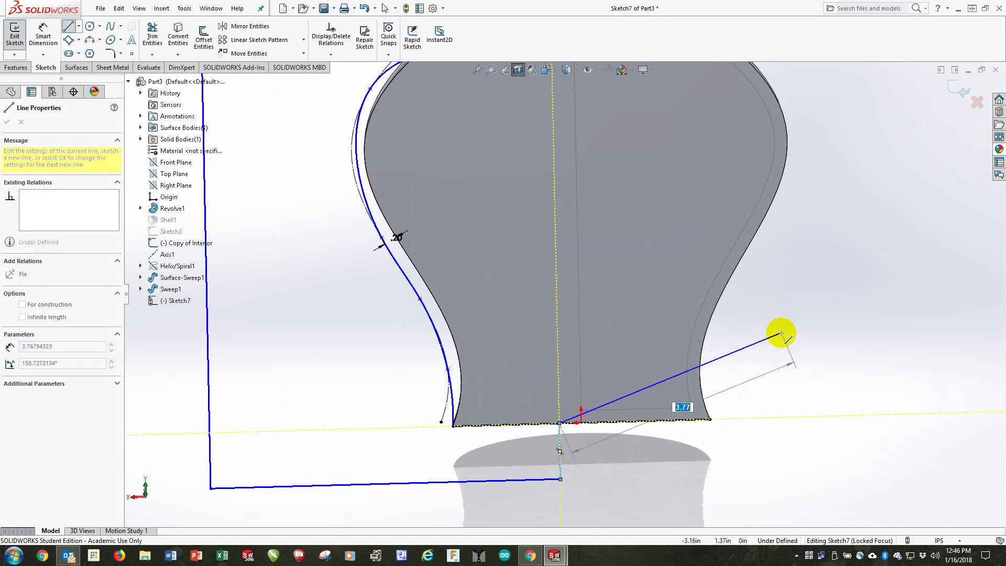
pyautogui.press('Escape')
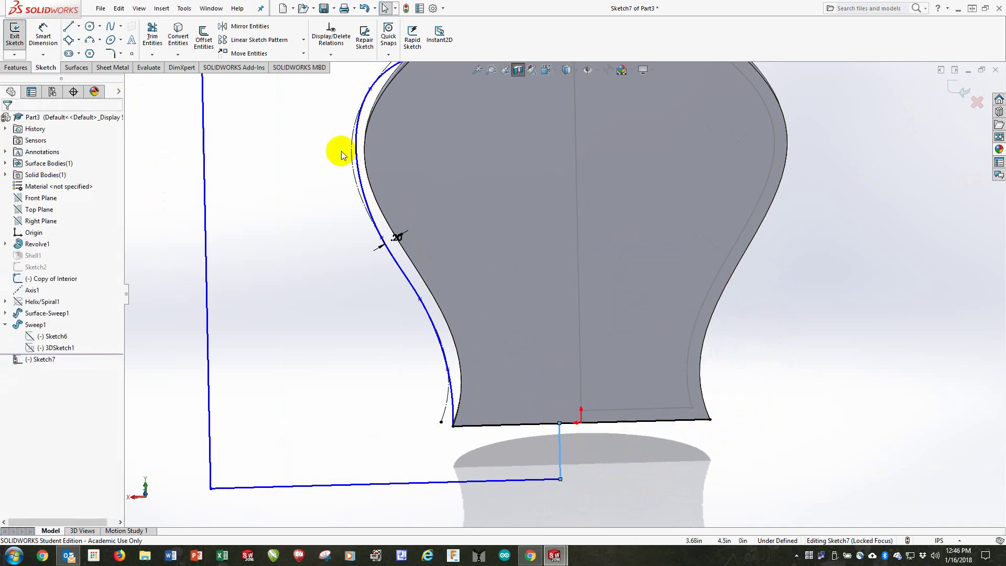
# Step: Trim away the converted base line on the far side of the short vertical line to leave a closed profile
pyautogui.click(152, 36)
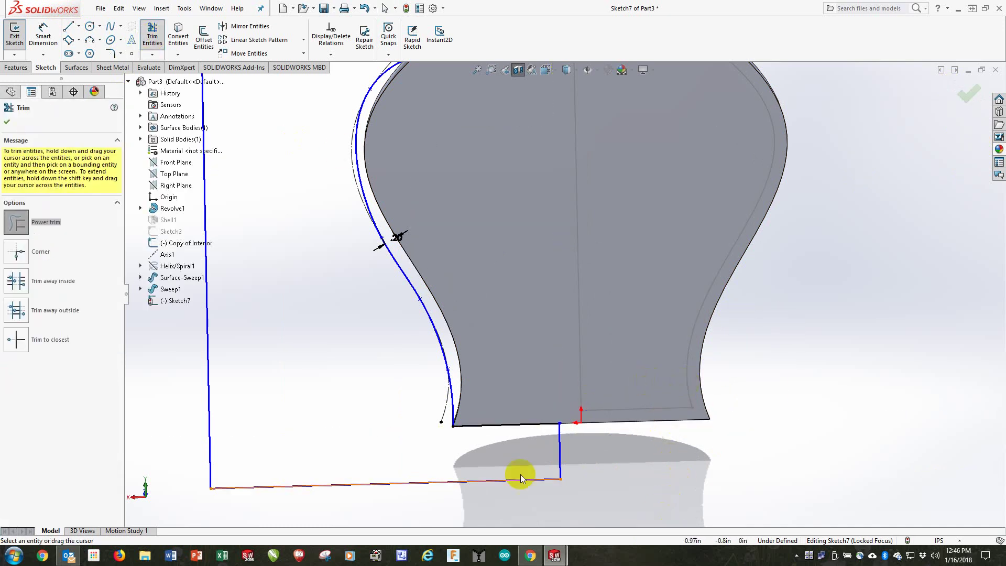
pyautogui.press('z')
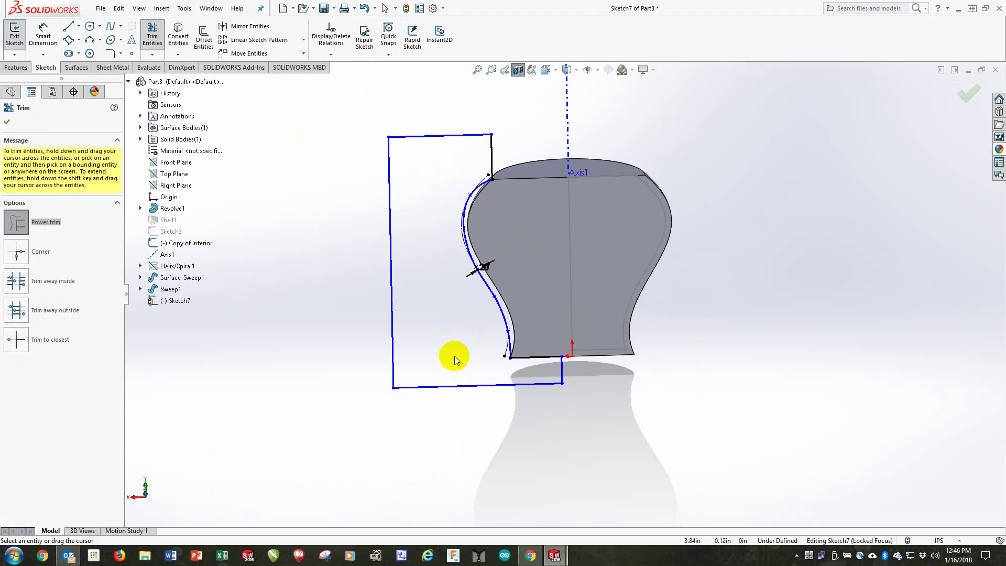
pyautogui.click(7, 122)
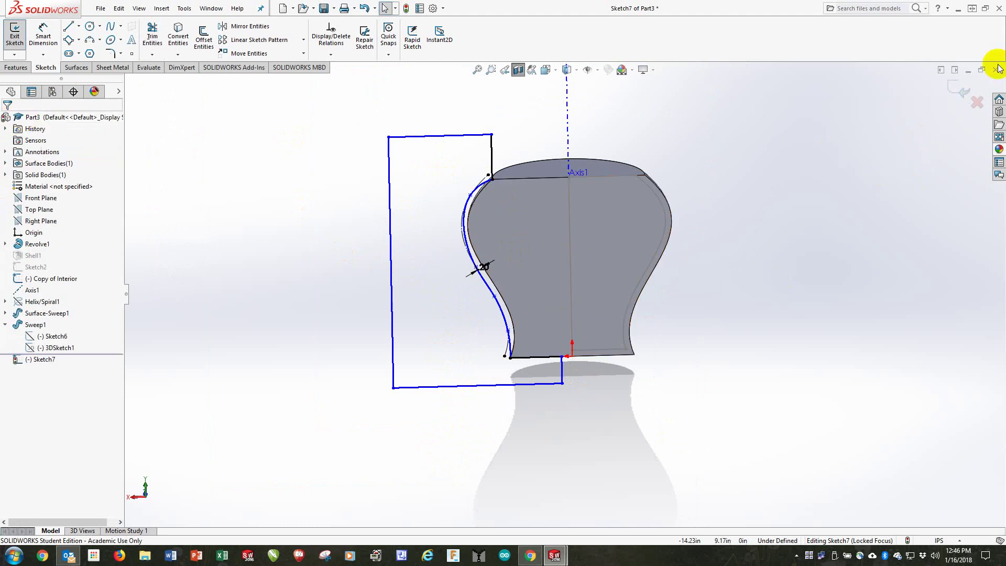
# Step: Exit the profile sketch and turn off the section view of the vase
pyautogui.click(963, 97)
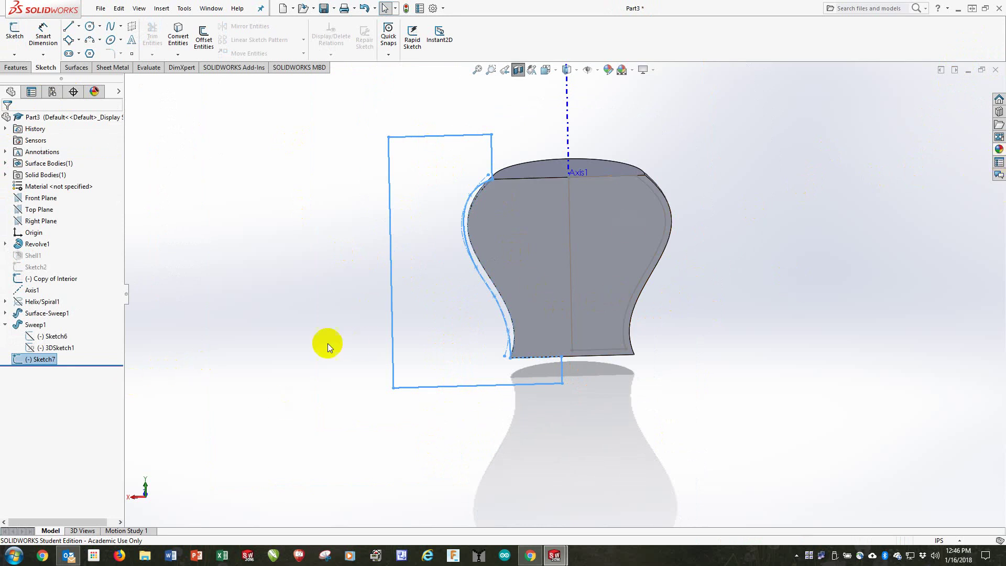
pyautogui.moveTo(276, 384)
pyautogui.mouseDown(button='middle')
pyautogui.moveTo(366, 373)
pyautogui.moveTo(636, 292)
pyautogui.moveTo(564, 276)
pyautogui.moveTo(563, 313)
pyautogui.moveTo(629, 344)
pyautogui.moveTo(642, 387)
pyautogui.mouseUp(button='middle')
pyautogui.click(518, 71)
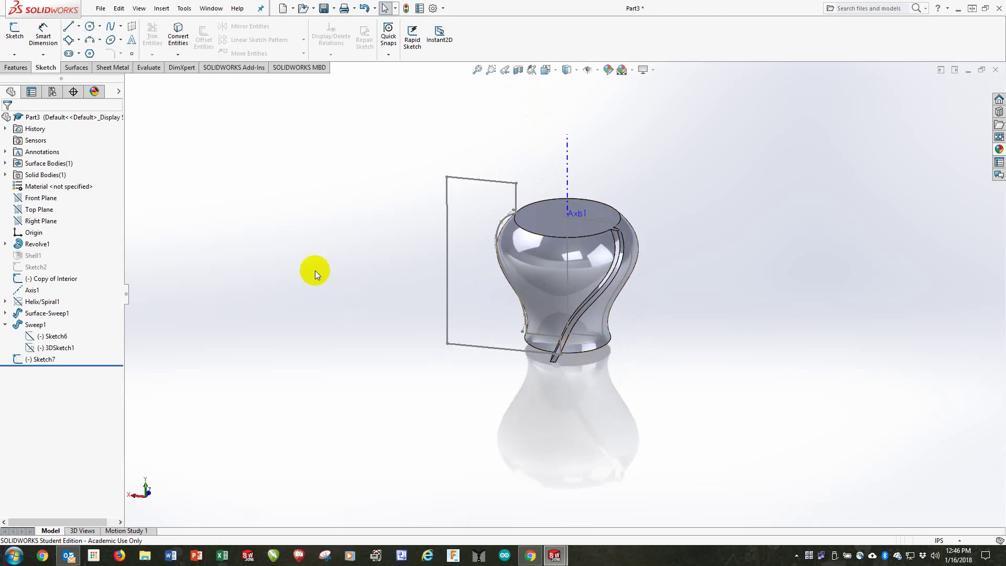
# Step: Create a circular pattern of the Sweep1 rib around Axis1 with 30 equally spaced instances over 360 degrees
pyautogui.click(16, 68)
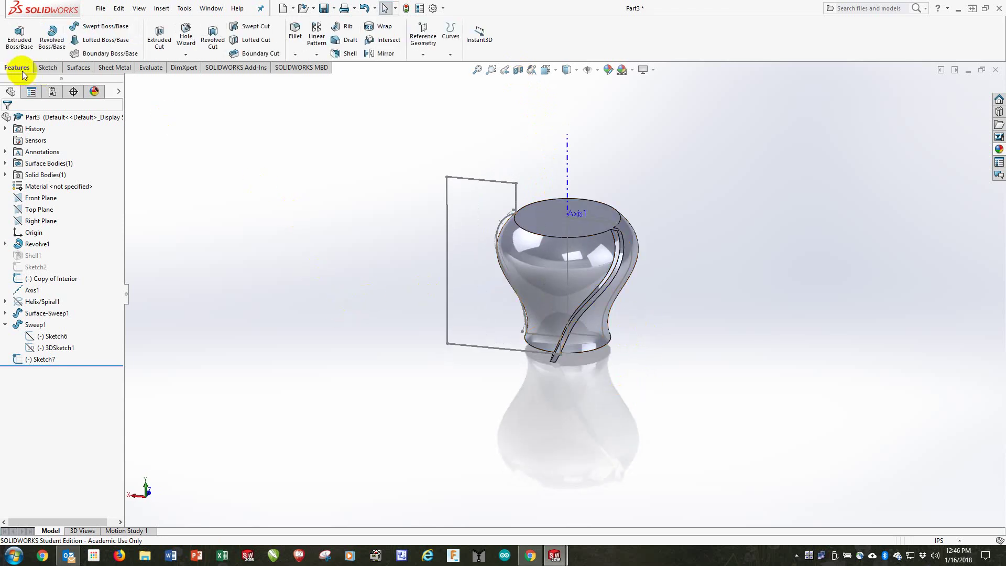
pyautogui.click(316, 56)
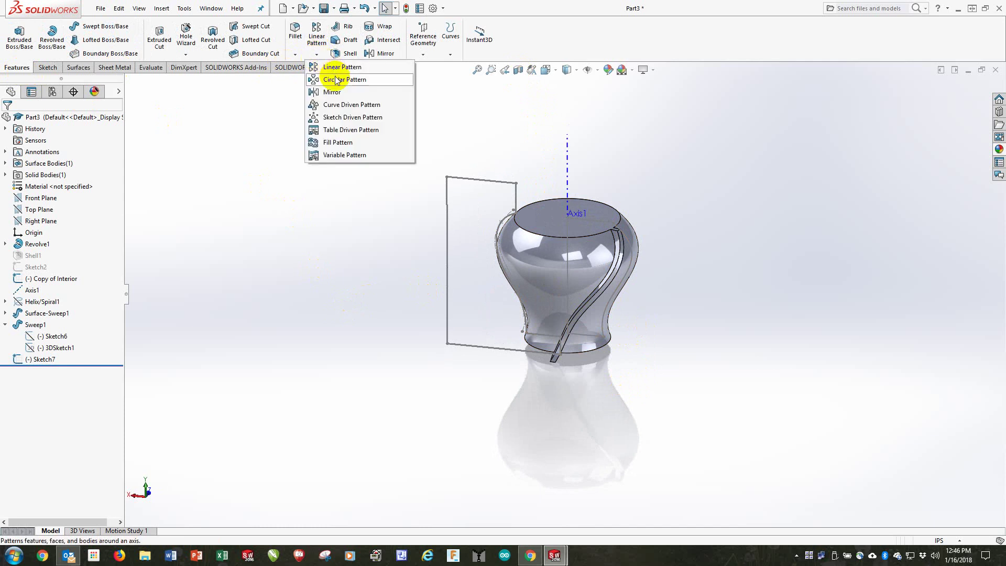
pyautogui.click(338, 80)
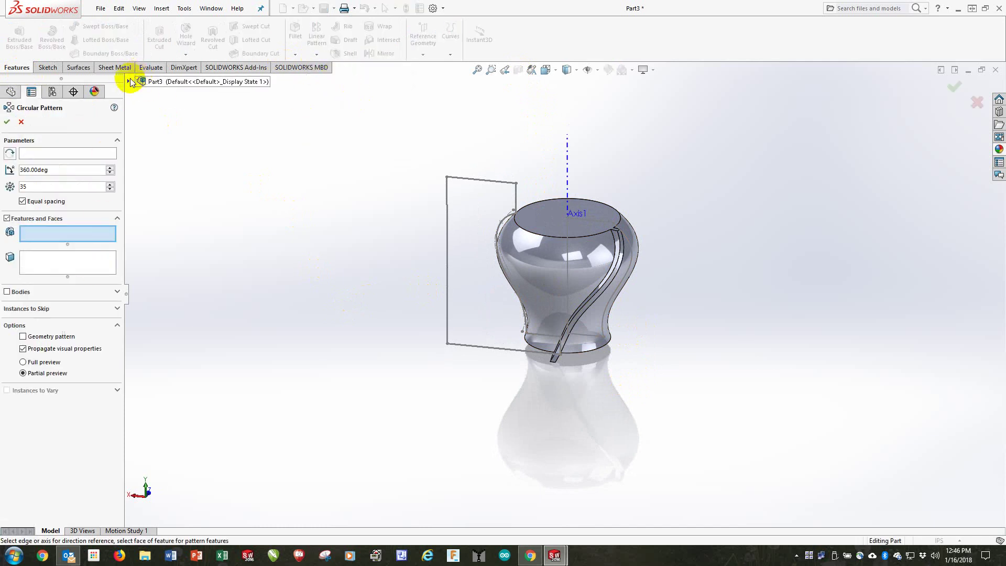
pyautogui.click(128, 82)
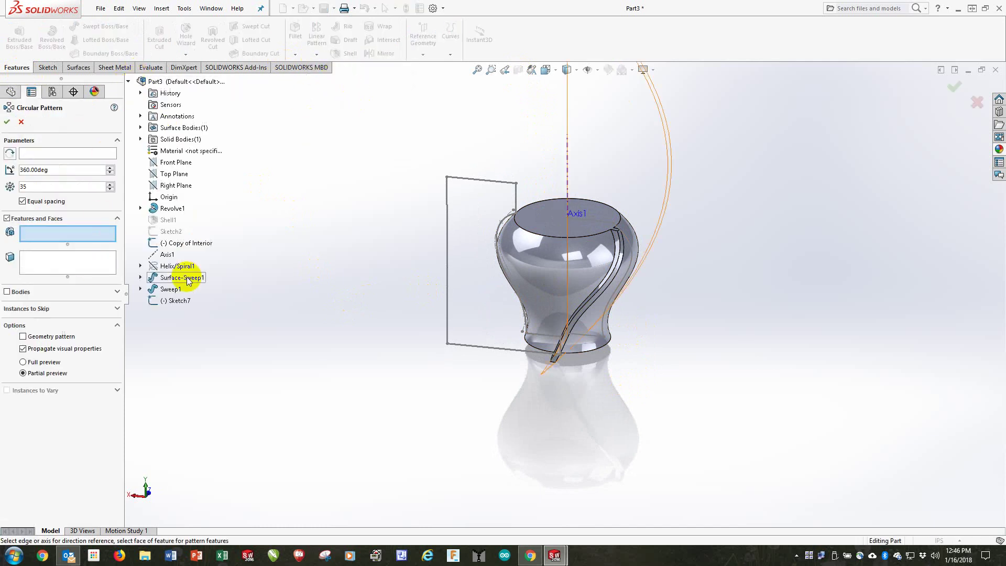
pyautogui.click(181, 292)
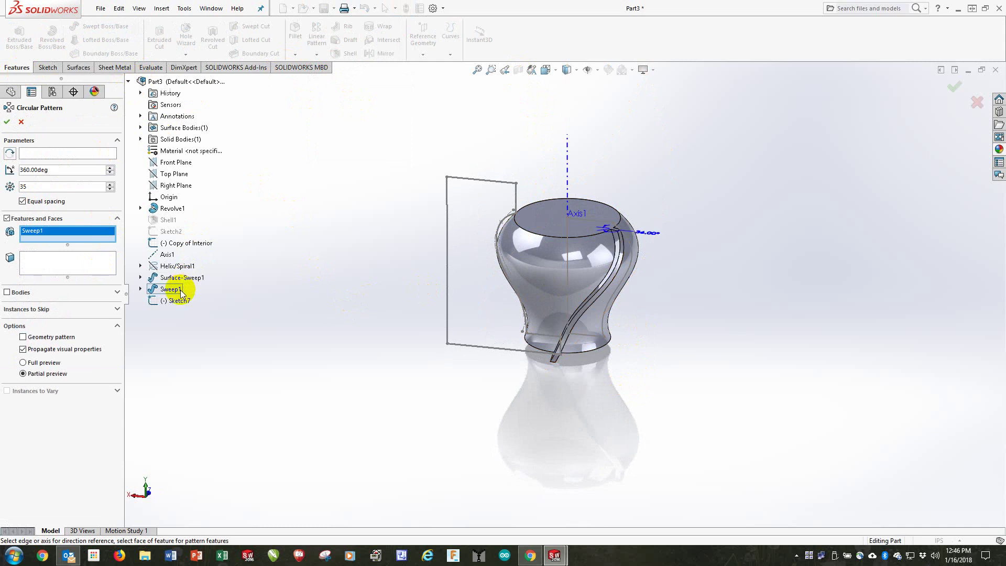
pyautogui.click(61, 153)
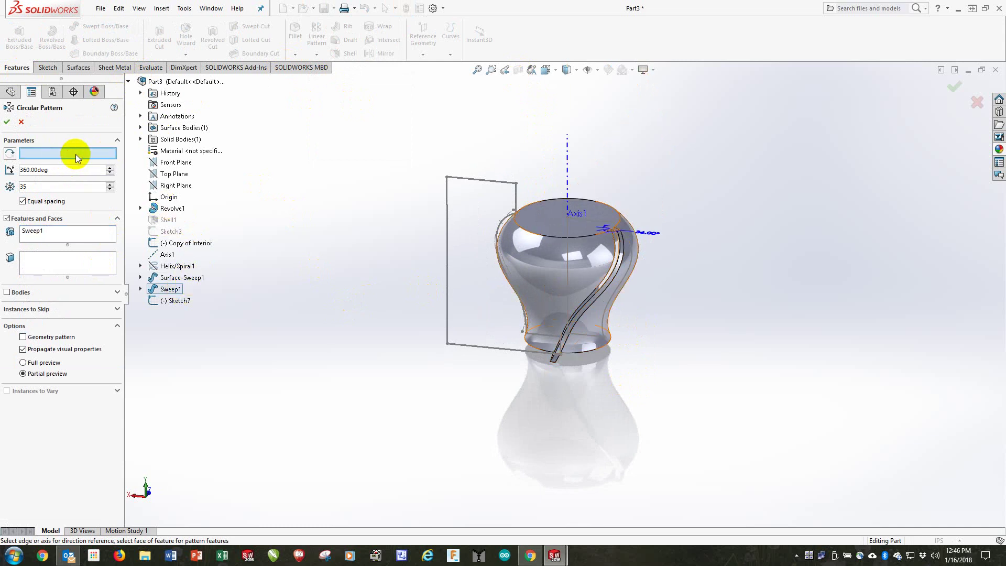
pyautogui.click(567, 166)
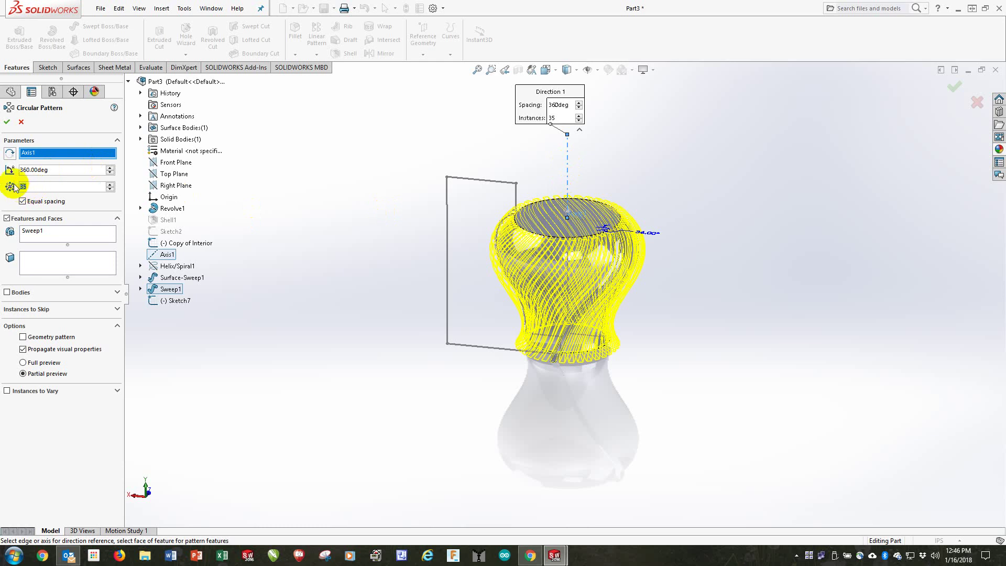
pyautogui.write('30')
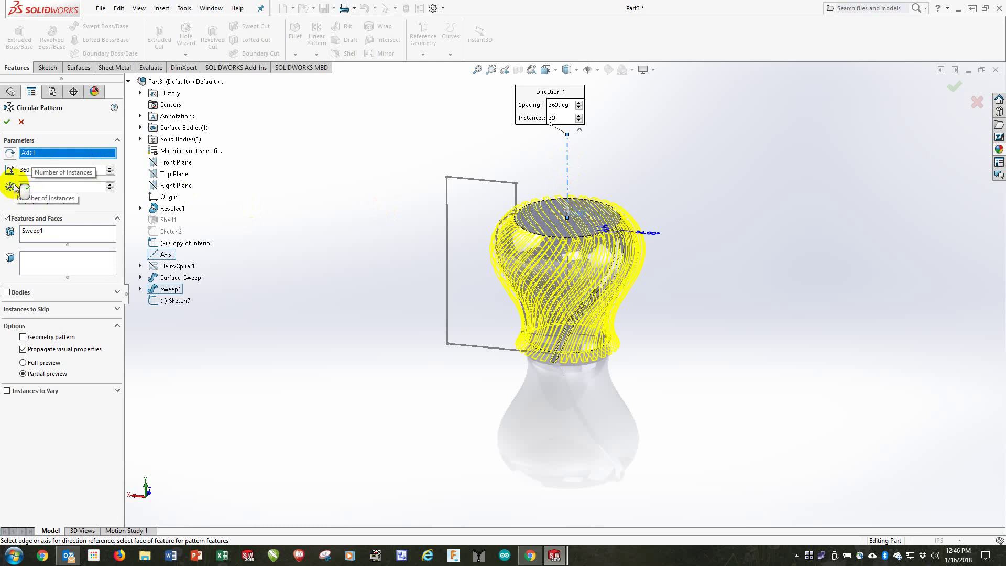
pyautogui.scroll(-3, 625, 290)
pyautogui.scroll(-1, 624, 289)
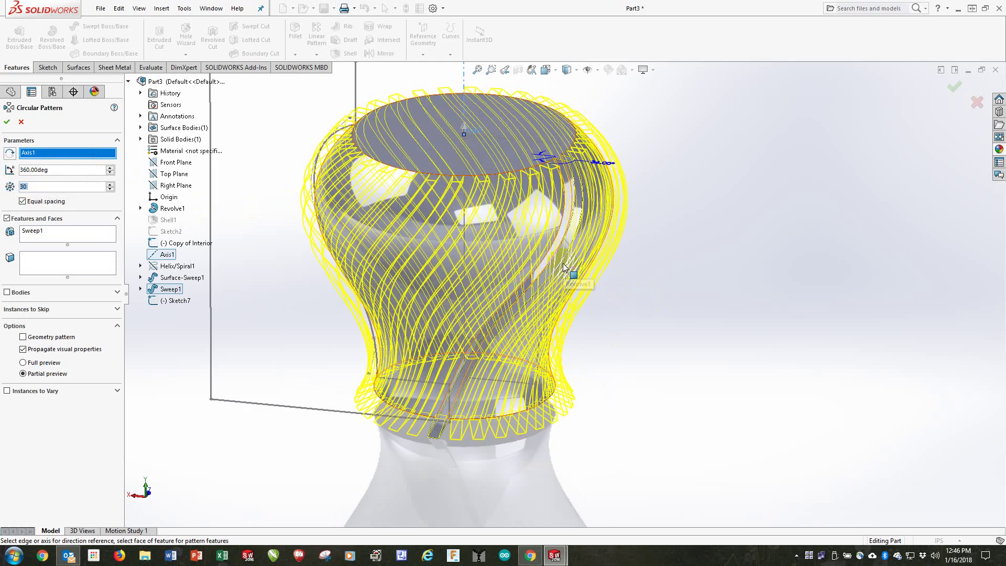
pyautogui.click(958, 88)
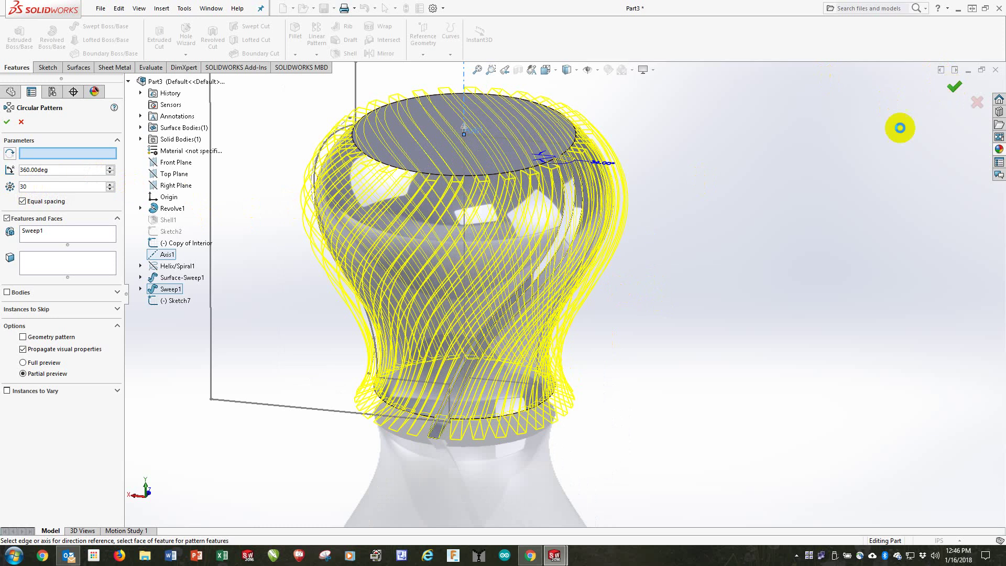
pyautogui.click(692, 252)
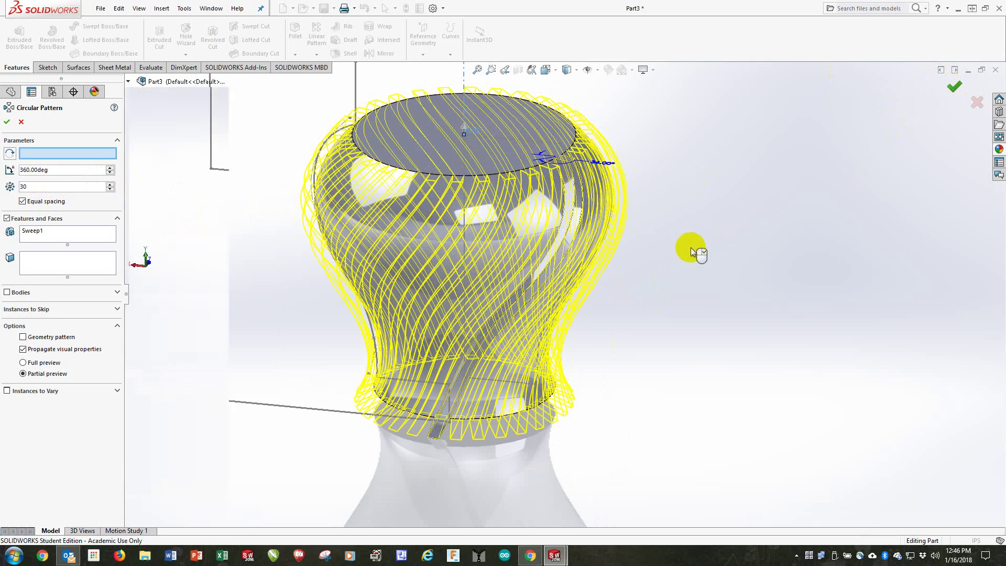
# Step: Cut away the rib material outside the vase with a 360-degree revolved cut of the closed outer profile about Axis1
pyautogui.scroll(2, 681, 256)
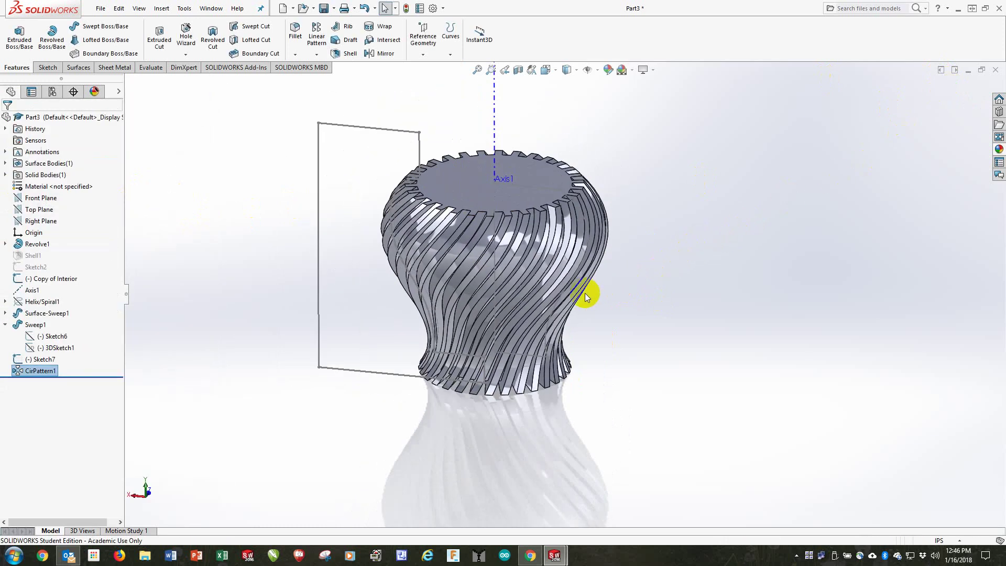
pyautogui.moveTo(584, 291)
pyautogui.mouseDown(button='middle')
pyautogui.moveTo(580, 197)
pyautogui.moveTo(575, 330)
pyautogui.moveTo(573, 266)
pyautogui.moveTo(606, 254)
pyautogui.moveTo(623, 264)
pyautogui.mouseUp(button='middle')
pyautogui.scroll(-4, 454, 191)
pyautogui.scroll(4, 441, 191)
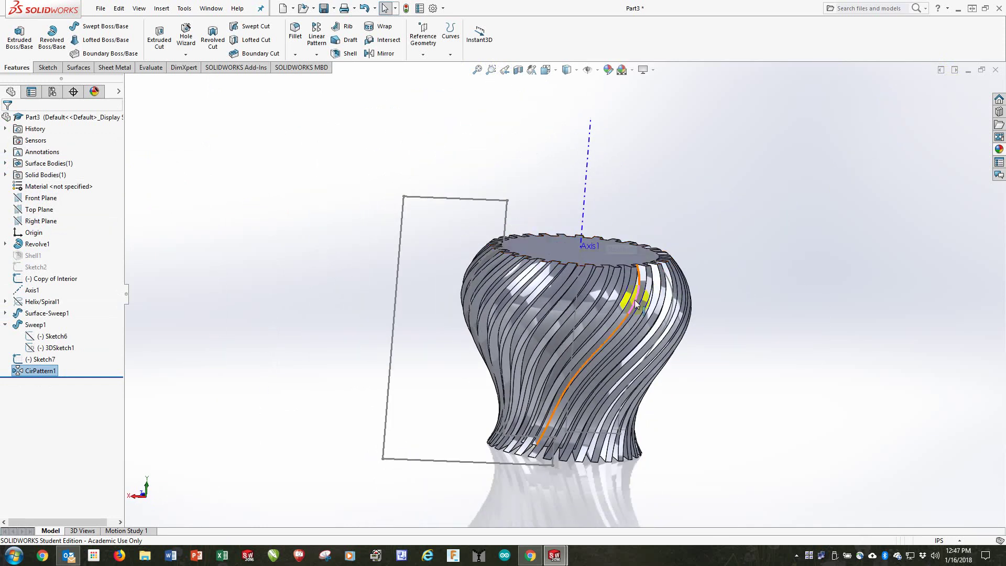
pyautogui.moveTo(727, 292)
pyautogui.mouseDown(button='middle')
pyautogui.moveTo(681, 337)
pyautogui.moveTo(692, 315)
pyautogui.moveTo(679, 268)
pyautogui.moveTo(674, 285)
pyautogui.moveTo(693, 314)
pyautogui.moveTo(694, 298)
pyautogui.moveTo(693, 334)
pyautogui.moveTo(681, 332)
pyautogui.mouseUp(button='middle')
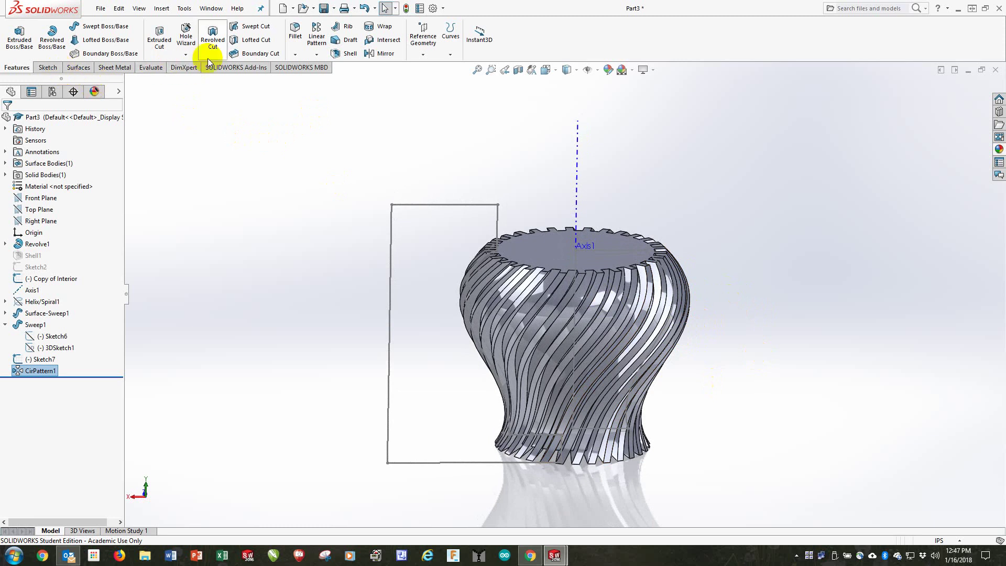
pyautogui.click(213, 40)
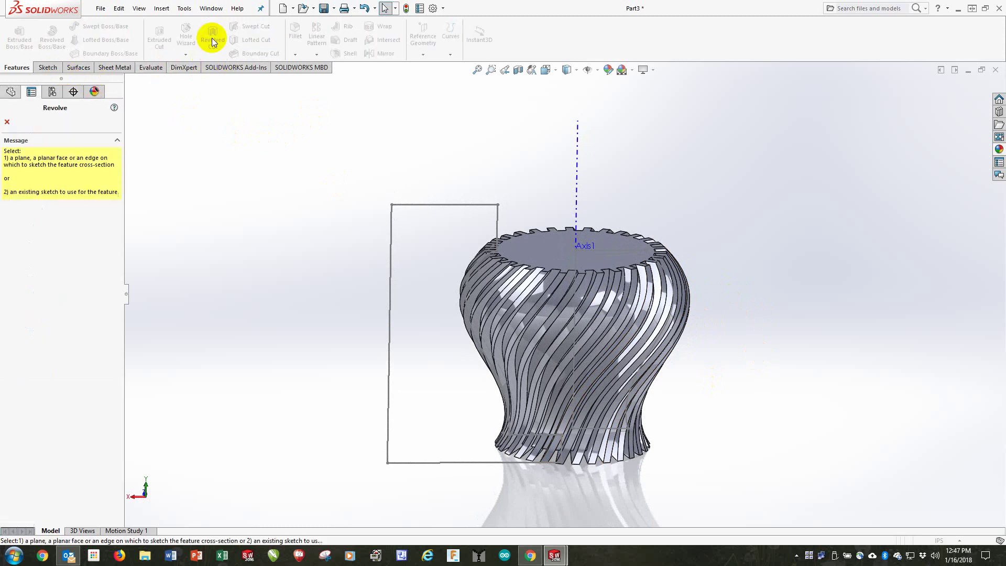
pyautogui.click(435, 206)
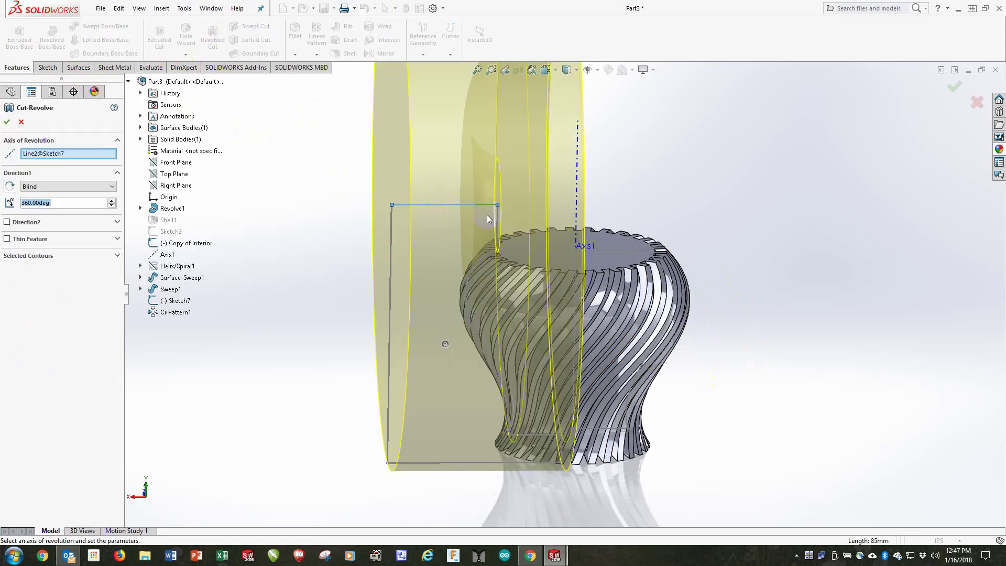
pyautogui.click(579, 176)
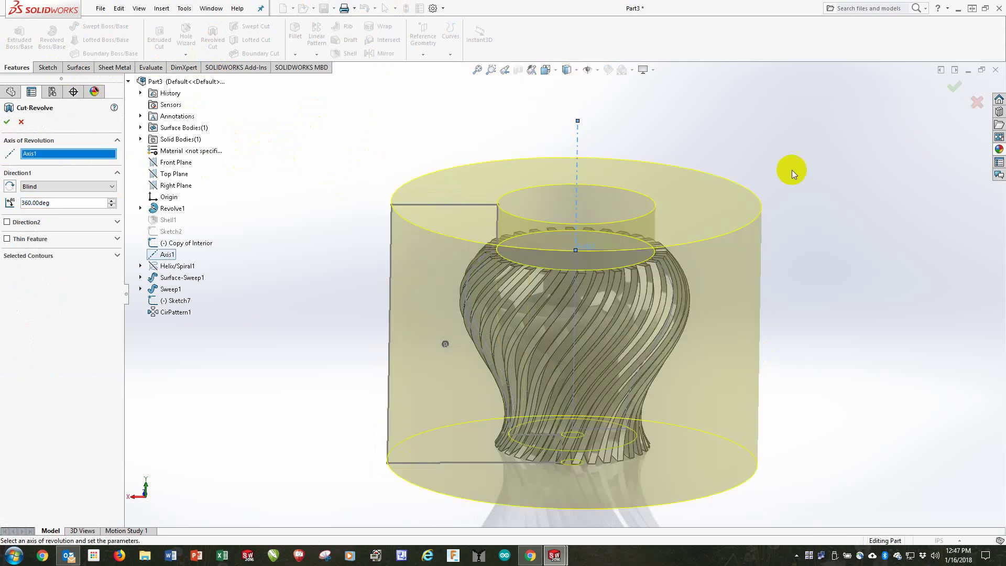
pyautogui.click(949, 87)
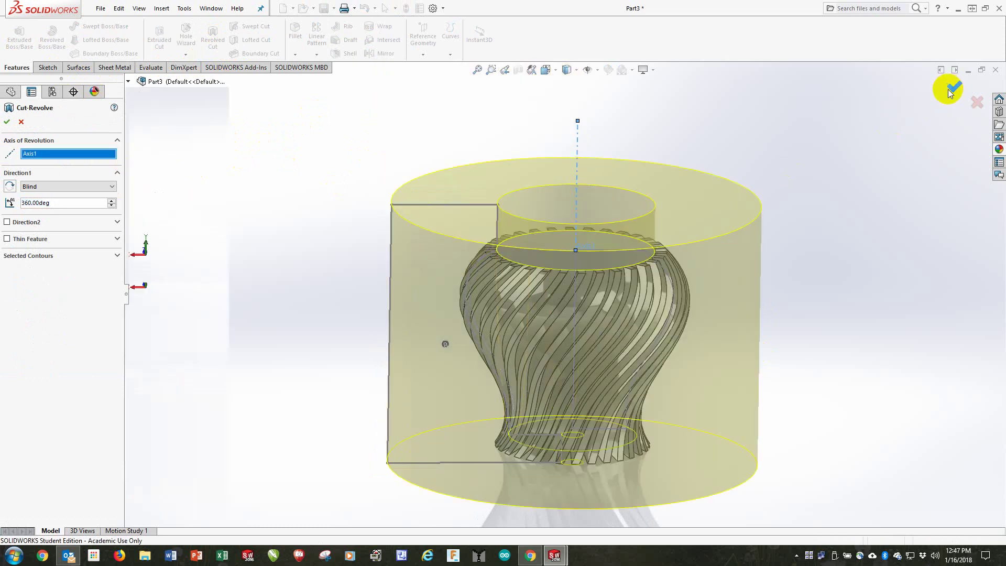
# Step: Examine the trimmed spiral ribs along the vase's top rim, body and base
pyautogui.scroll(-5, 626, 317)
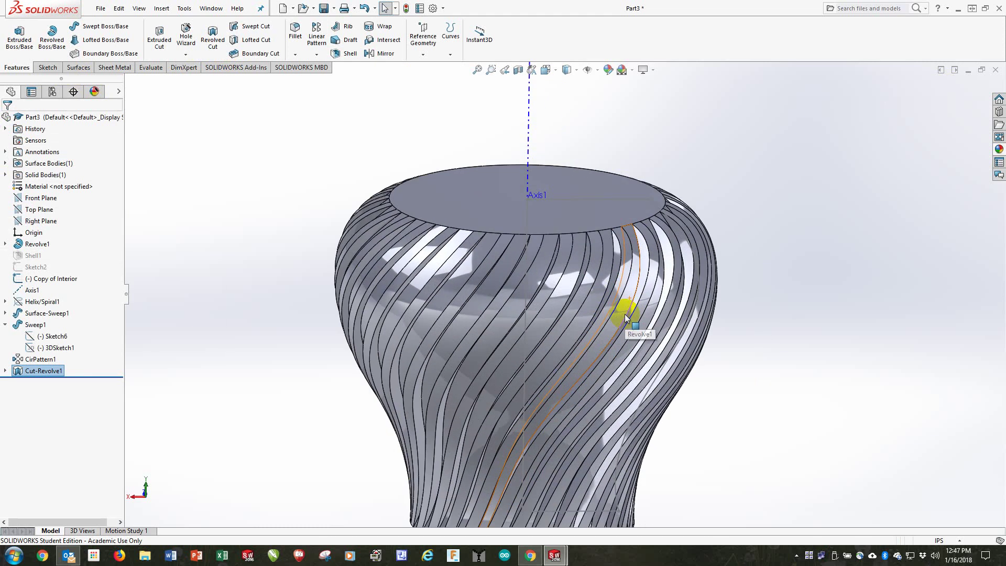
pyautogui.moveTo(626, 317)
pyautogui.mouseDown(button='middle')
pyautogui.moveTo(636, 259)
pyautogui.moveTo(621, 312)
pyautogui.mouseUp(button='middle')
pyautogui.scroll(5, 568, 416)
pyautogui.scroll(-5, 520, 374)
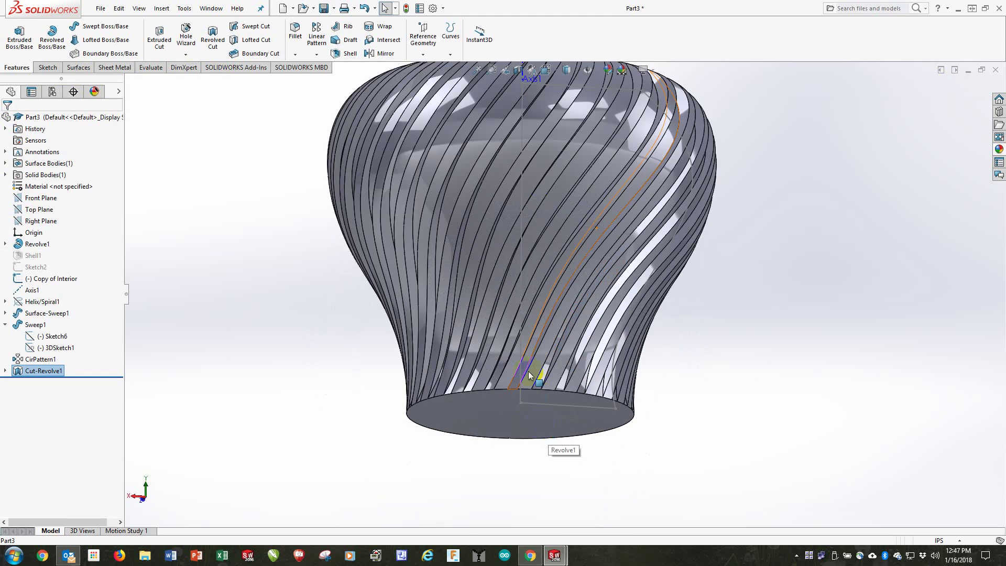
pyautogui.scroll(-3, 520, 374)
pyautogui.moveTo(497, 364); pyautogui.dragTo(514, 308, button='middle')
pyautogui.scroll(5, 514, 308)
pyautogui.scroll(-3, 550, 128)
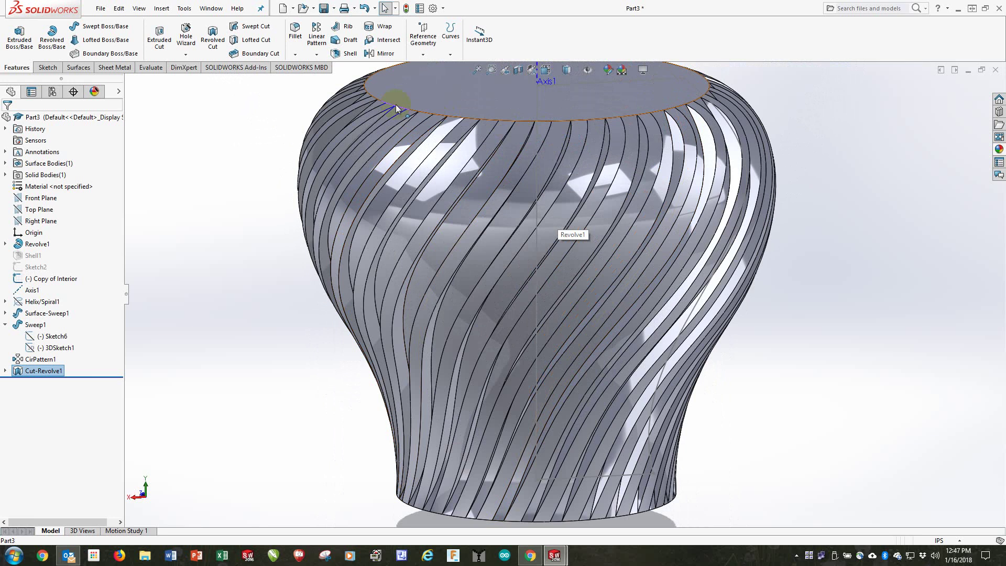
pyautogui.scroll(3, 595, 206)
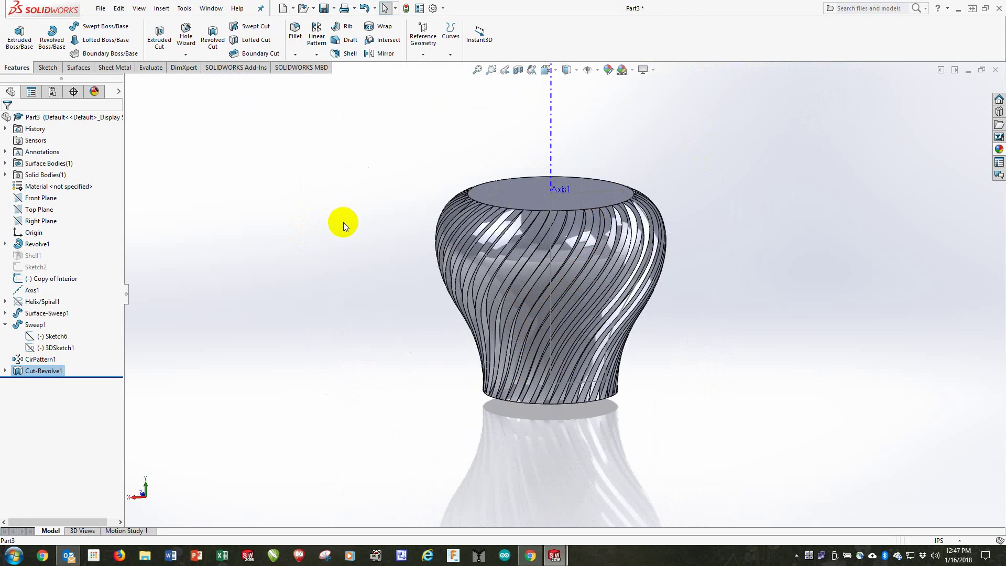
pyautogui.scroll(-3, 511, 207)
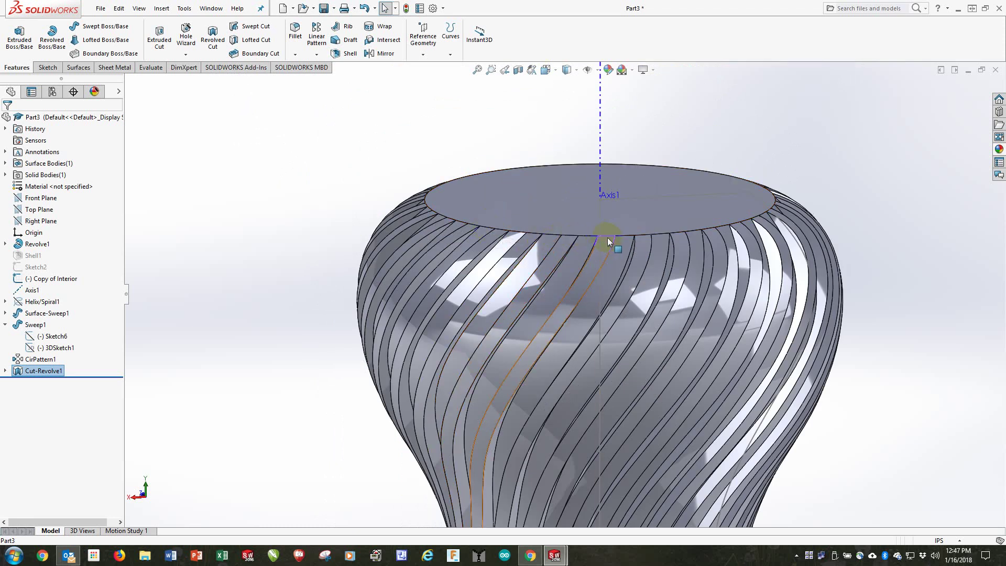
pyautogui.scroll(4, 608, 241)
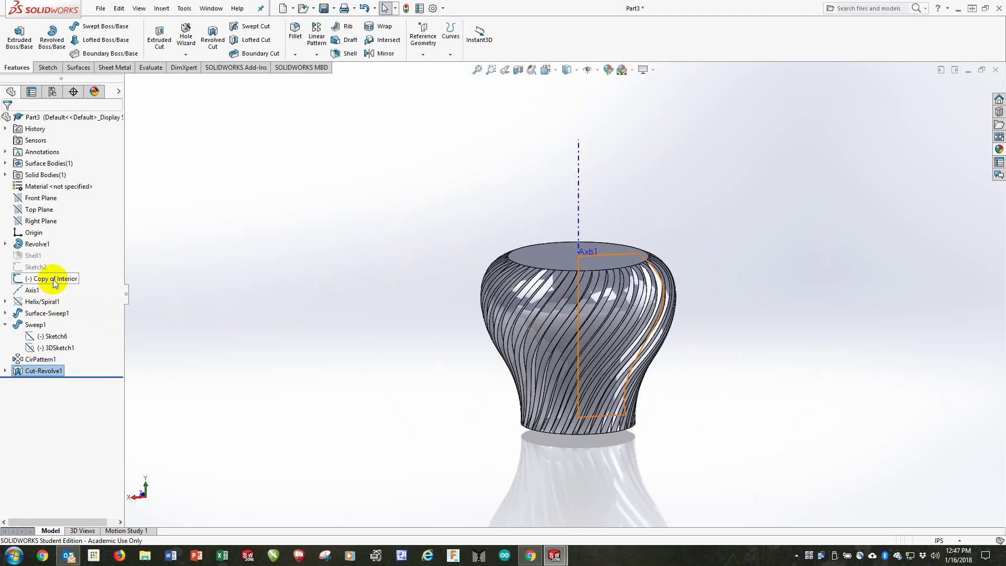
# Step: Hollow out the vase with a 360-degree revolved cut of the Copy of Interior sketch about Axis1
pyautogui.click(213, 32)
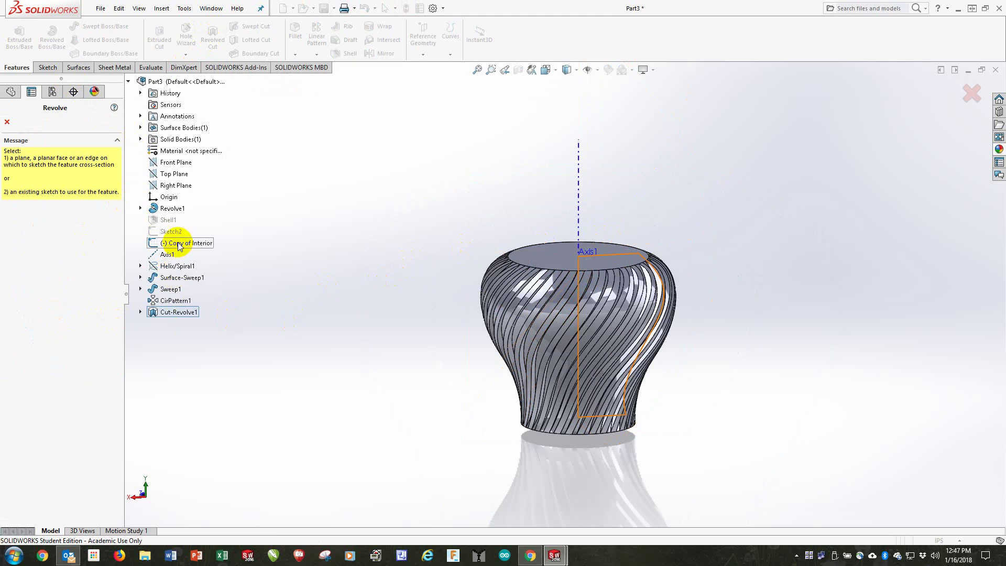
pyautogui.click(178, 244)
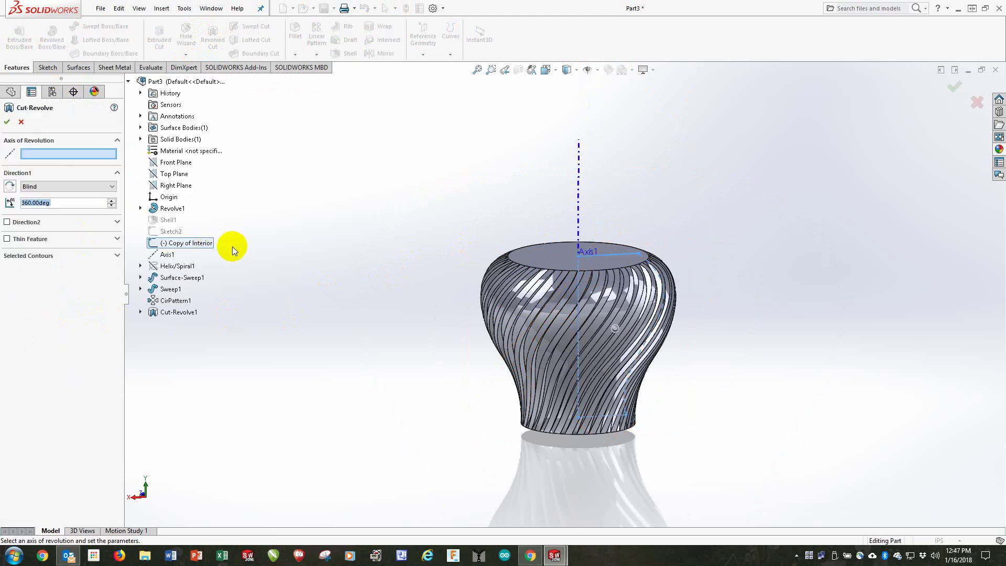
pyautogui.click(578, 190)
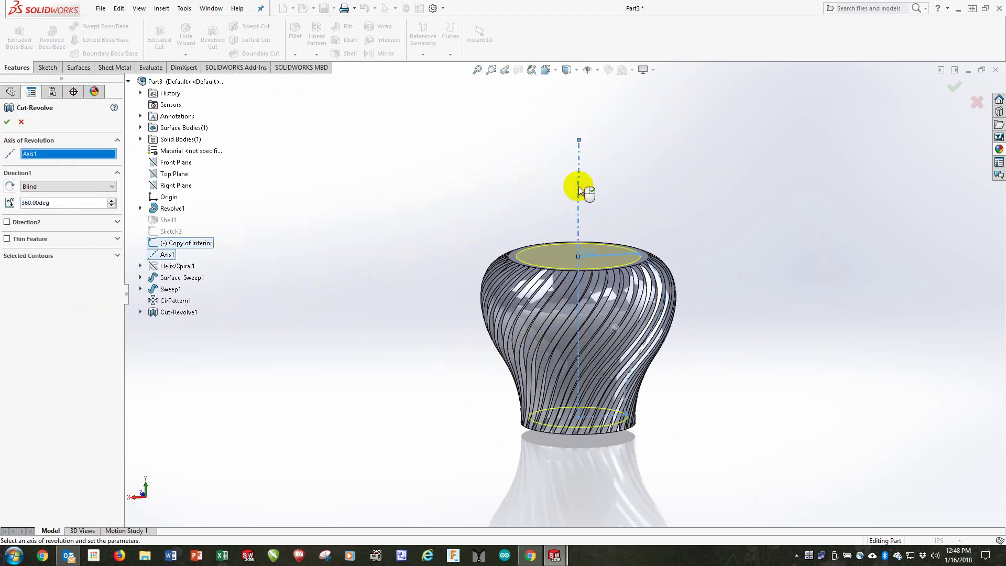
pyautogui.click(957, 88)
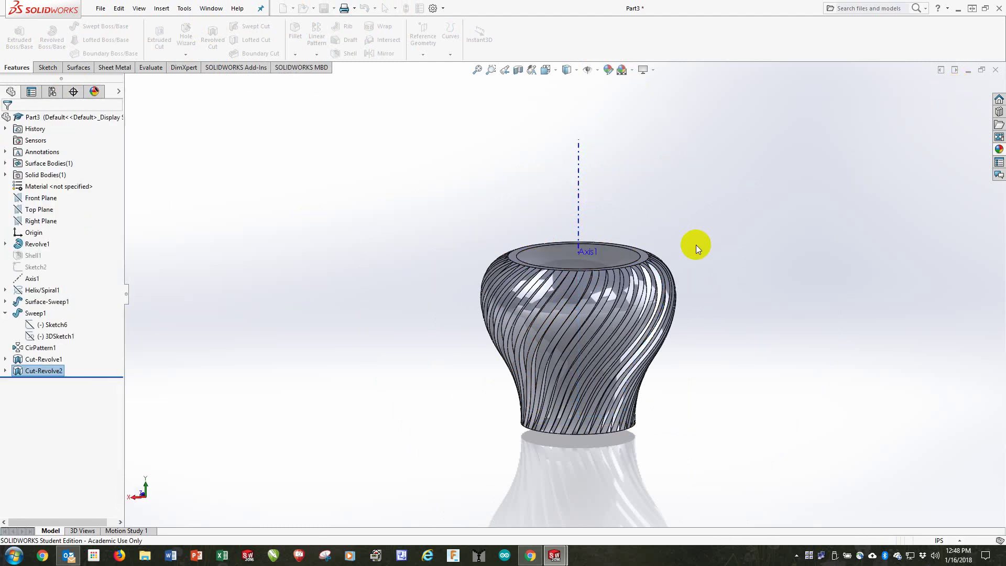
# Step: Fillet the circular edge around the vase's inside floor with a 0.25 in radius
pyautogui.moveTo(674, 252); pyautogui.dragTo(589, 394, button='middle')
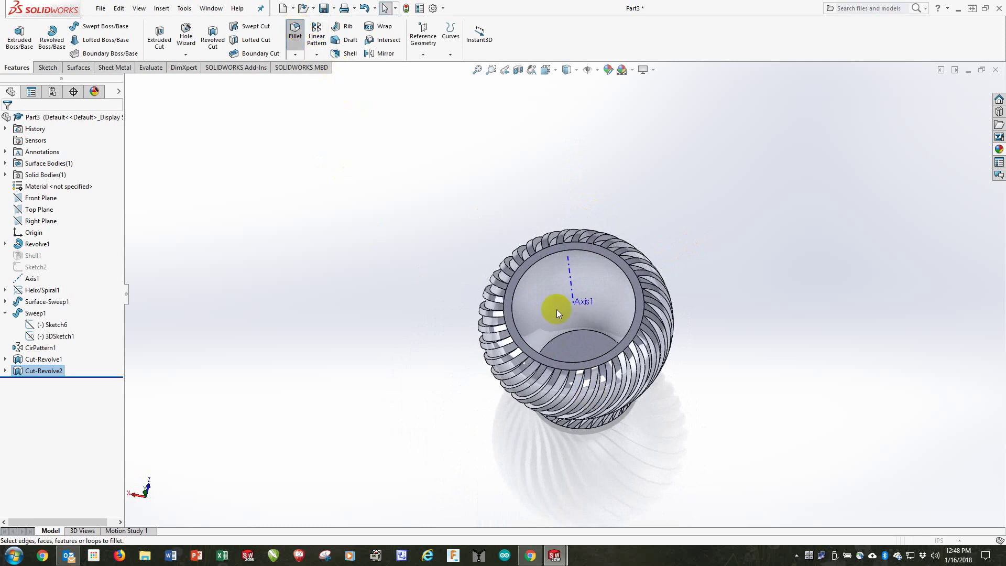
pyautogui.click(296, 30)
pyautogui.click(600, 335)
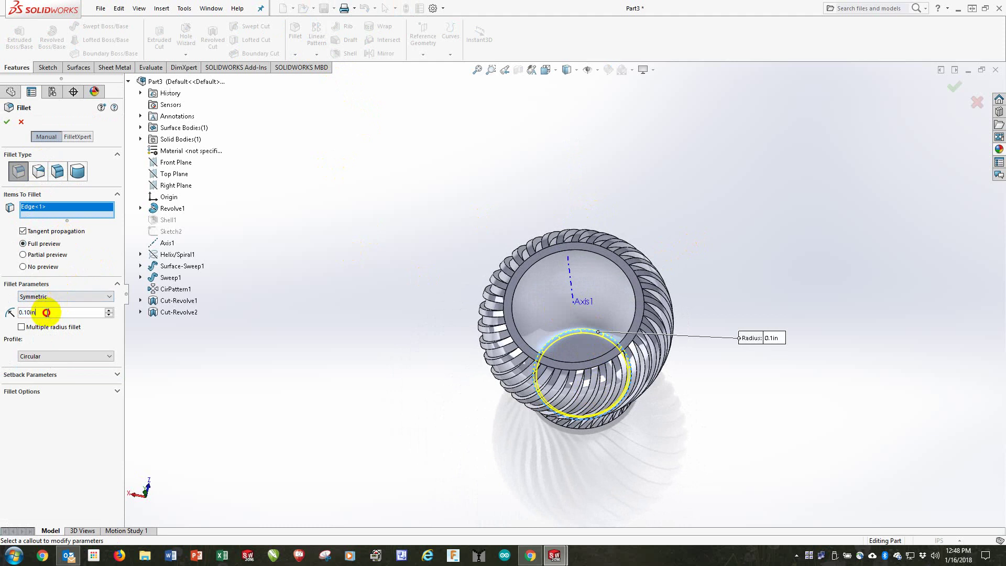
pyautogui.write('5')
pyautogui.press('Return')
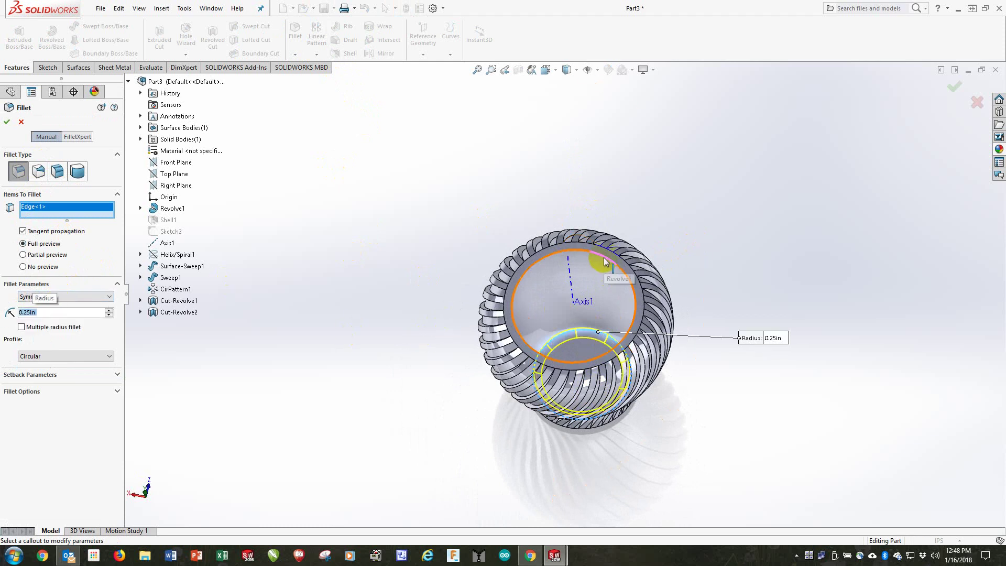
pyautogui.click(9, 124)
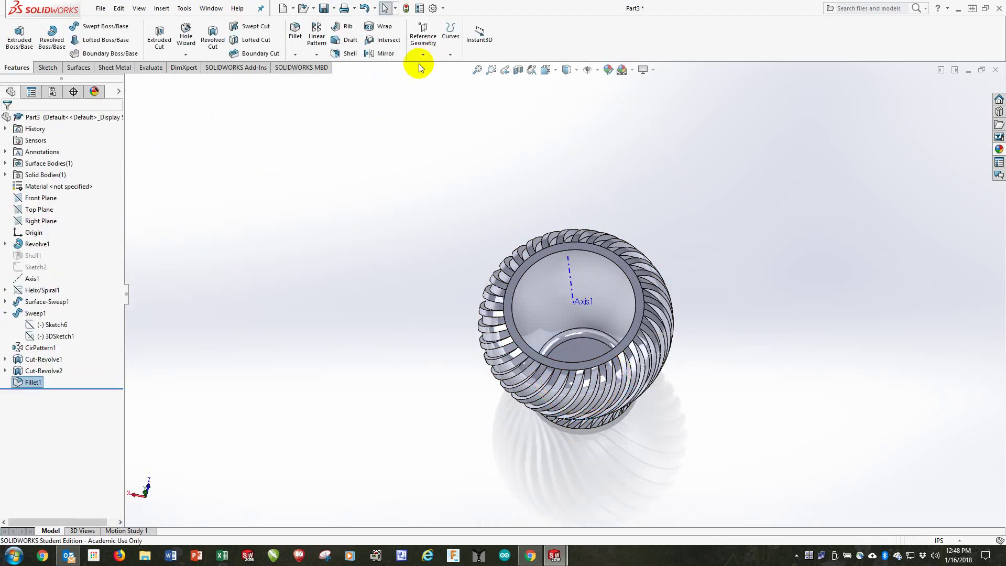
# Step: Fillet the inner edge of the vase's top rim with a 0.1 in radius
pyautogui.press('Return')
pyautogui.scroll(-4, 603, 227)
pyautogui.click(605, 315)
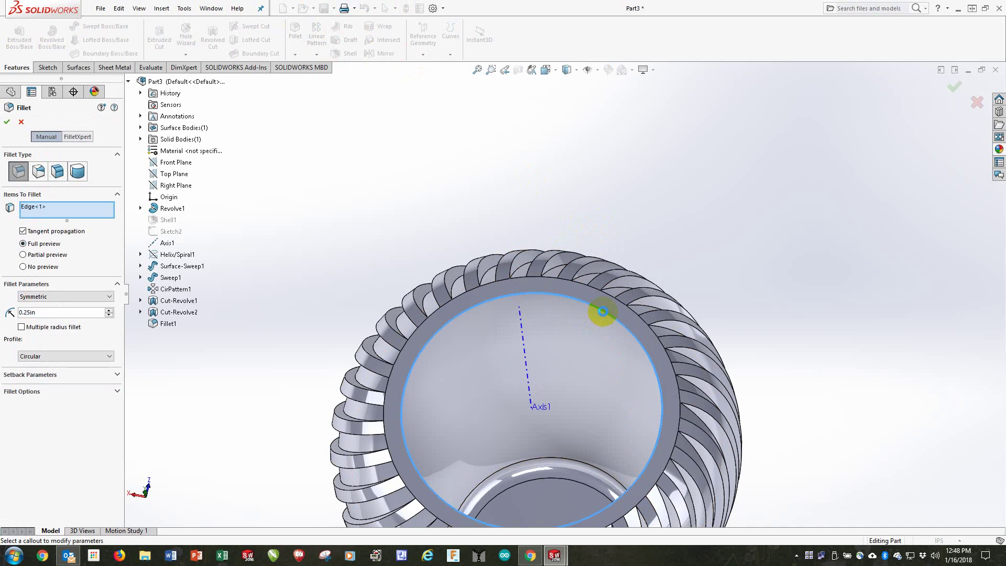
pyautogui.doubleClick(47, 312)
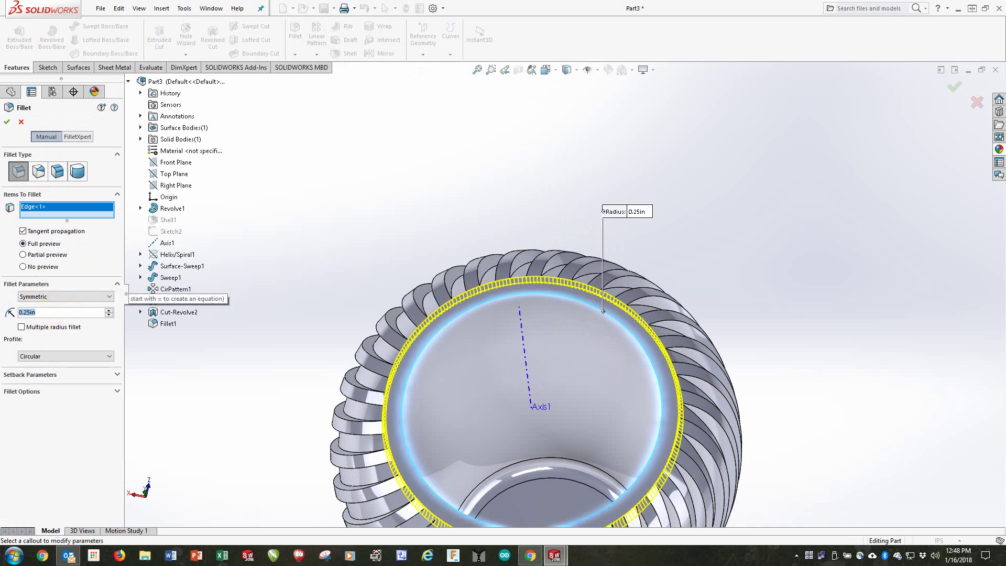
pyautogui.write('.1')
pyautogui.press('Return')
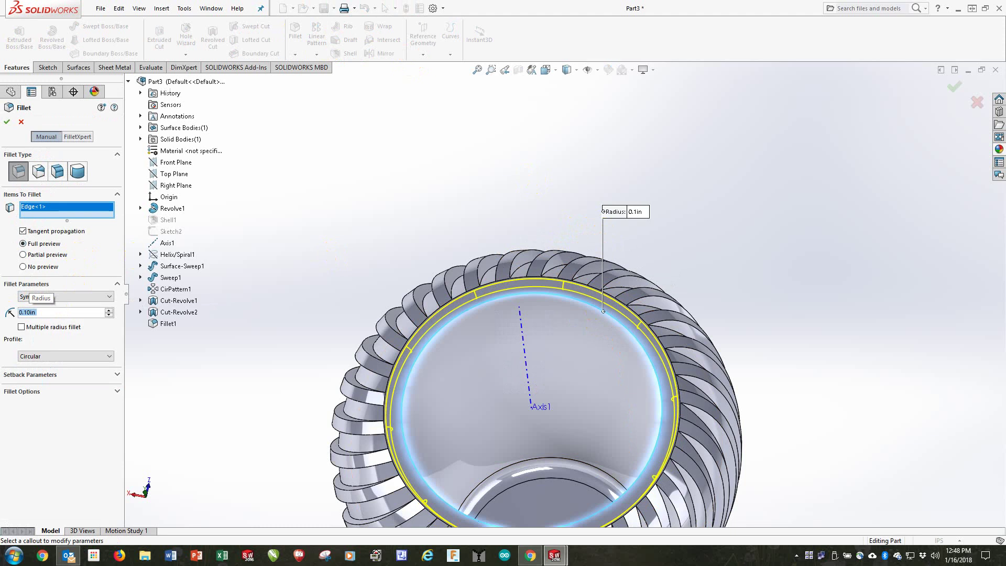
pyautogui.click(954, 87)
pyautogui.moveTo(741, 337); pyautogui.dragTo(646, 328, button='middle')
pyautogui.scroll(3, 599, 417)
pyautogui.moveTo(599, 417); pyautogui.dragTo(566, 399, button='middle')
pyautogui.scroll(-5, 568, 348)
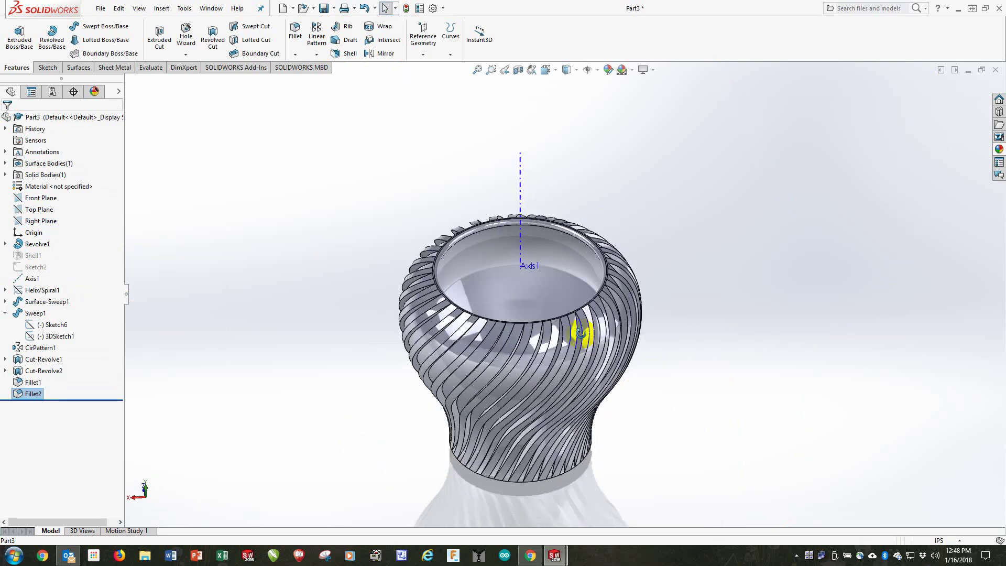
pyautogui.moveTo(597, 321); pyautogui.dragTo(580, 309, button='middle')
pyautogui.click(248, 119)
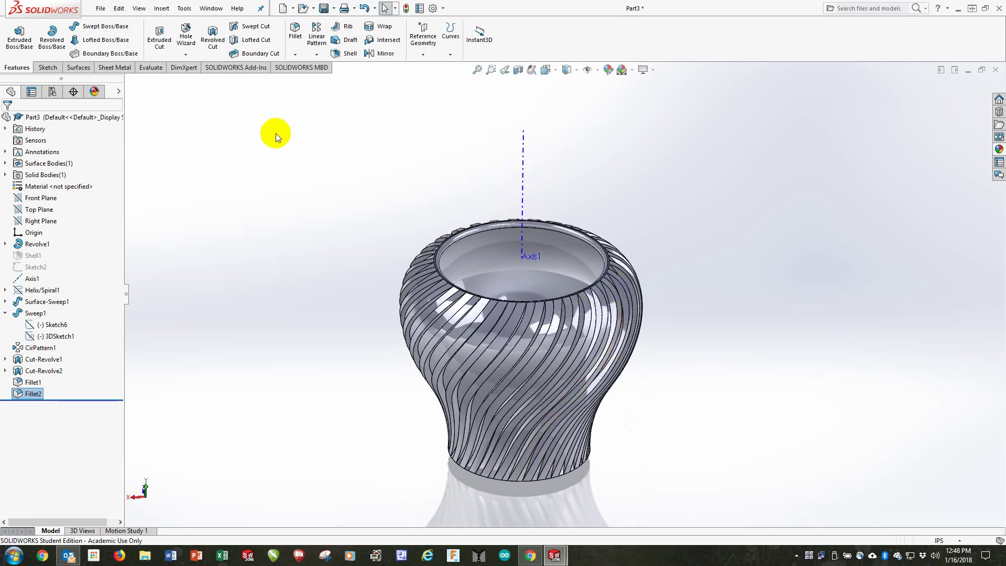